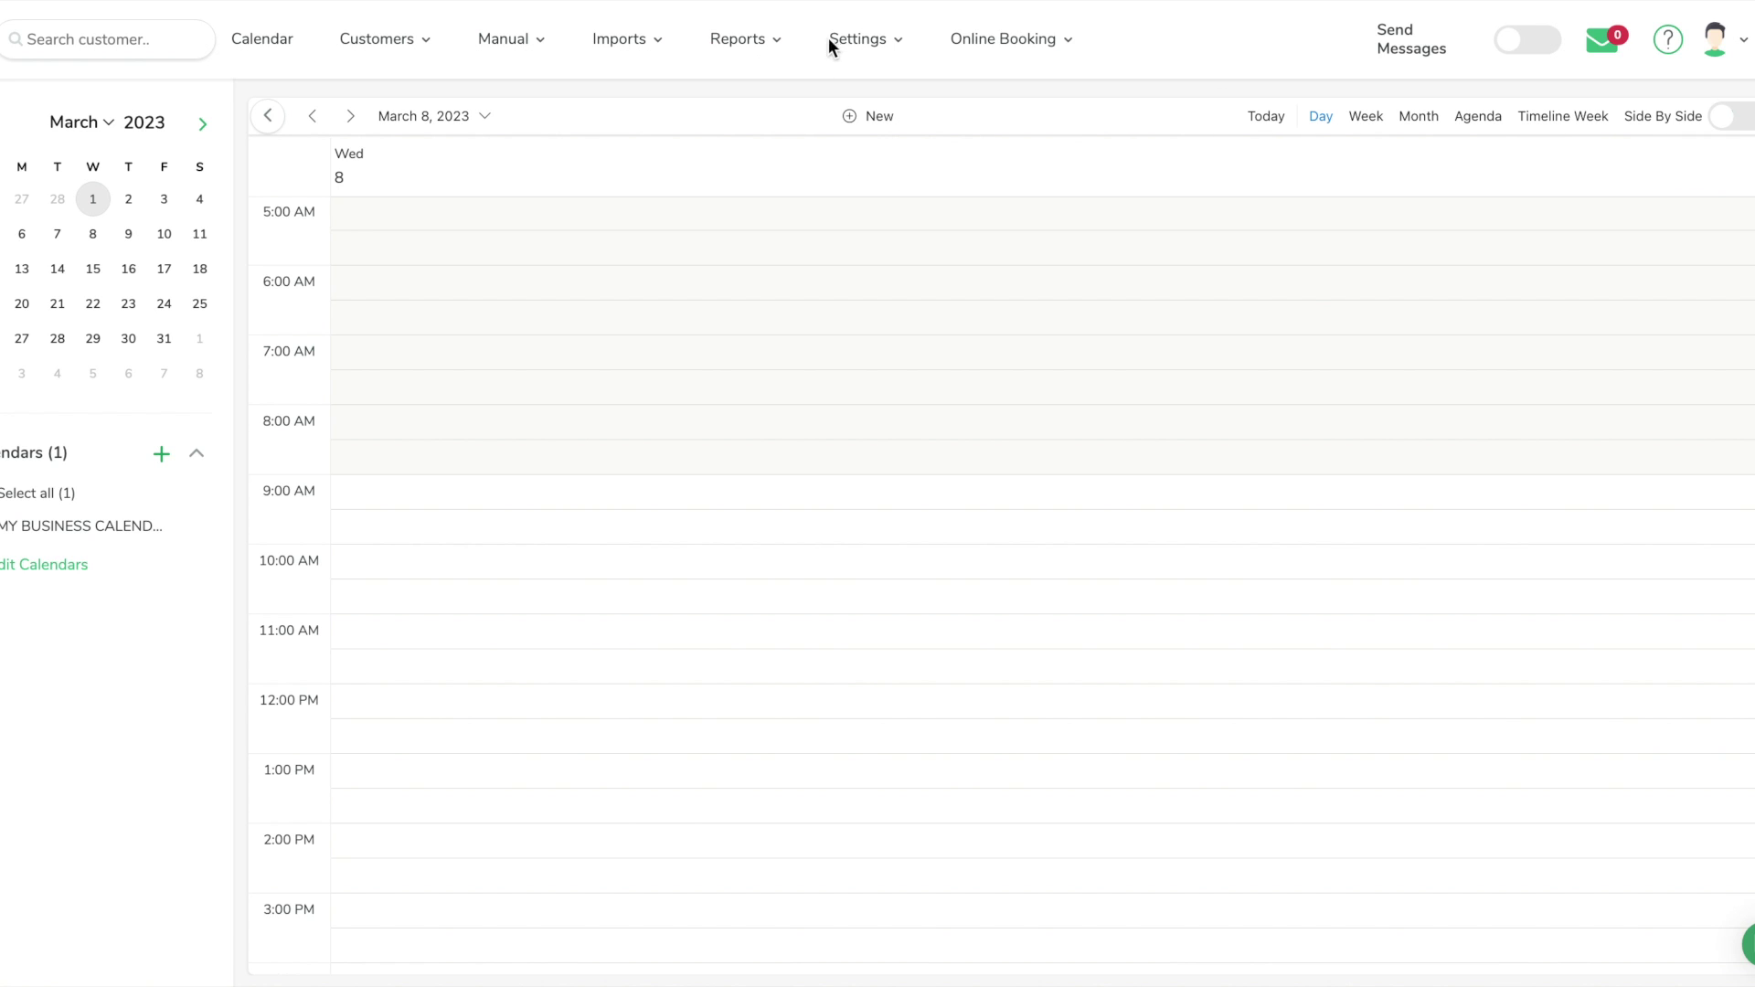
Start connecting an Office 365 / Outlook calendar via Settings > Add Calendar
click(871, 41)
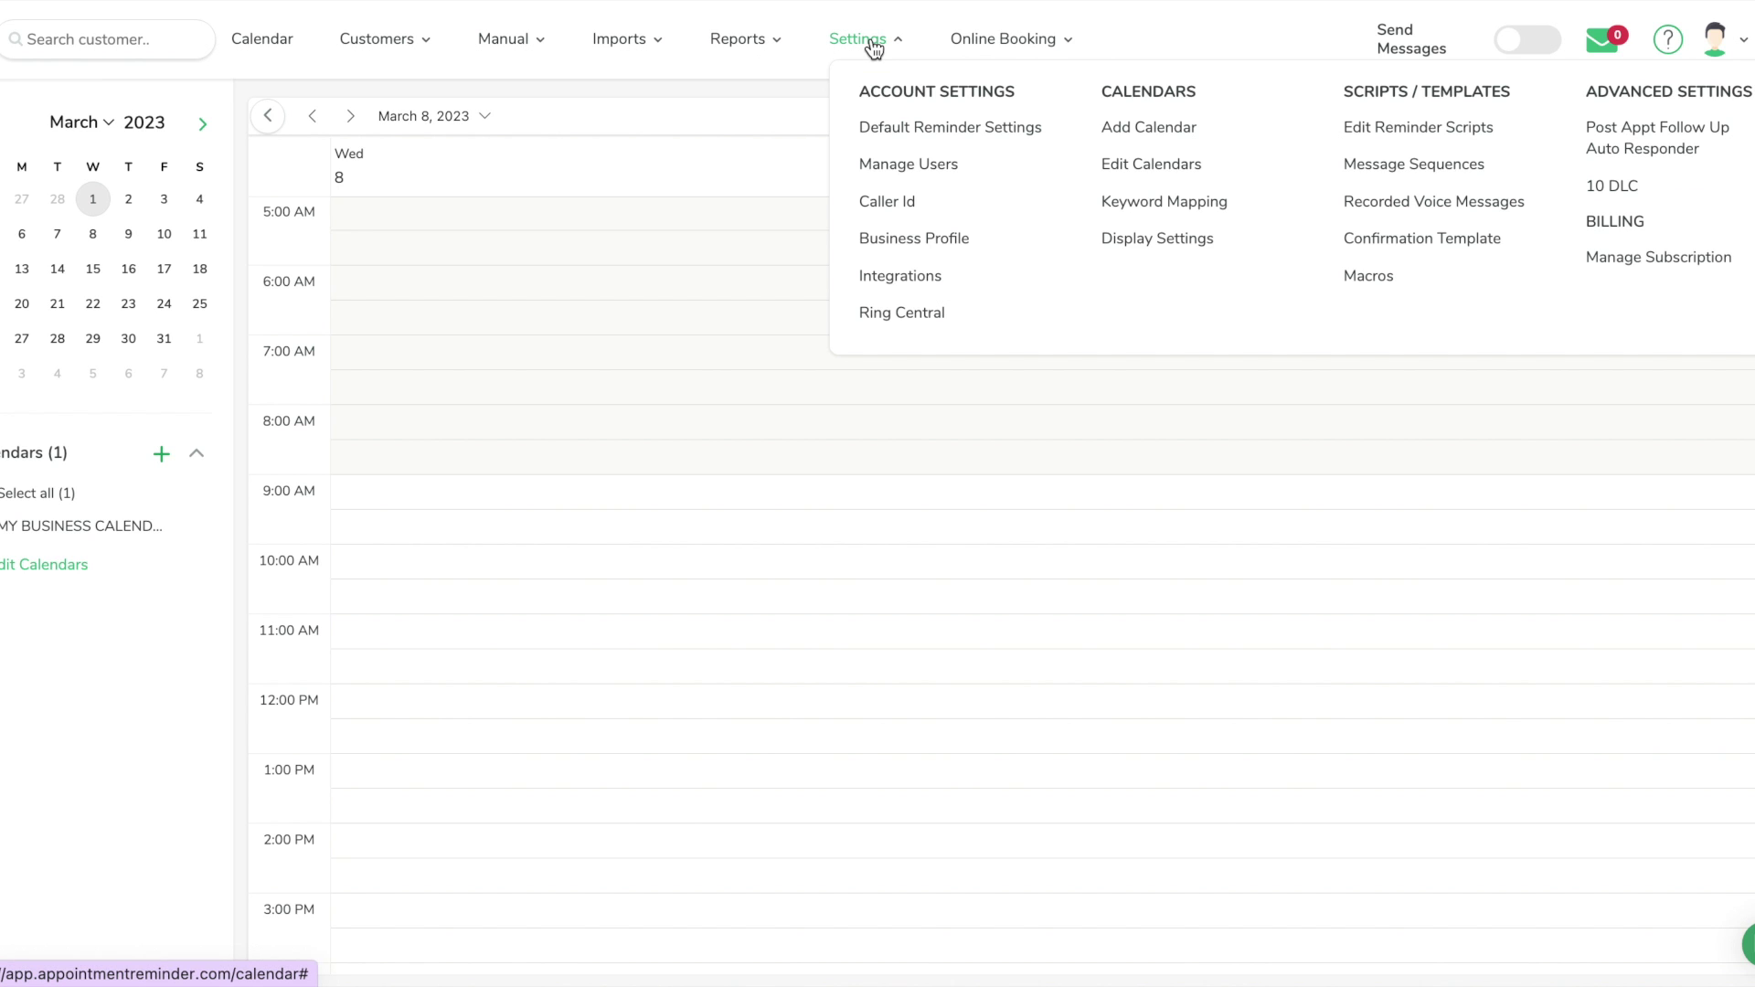
click(1168, 138)
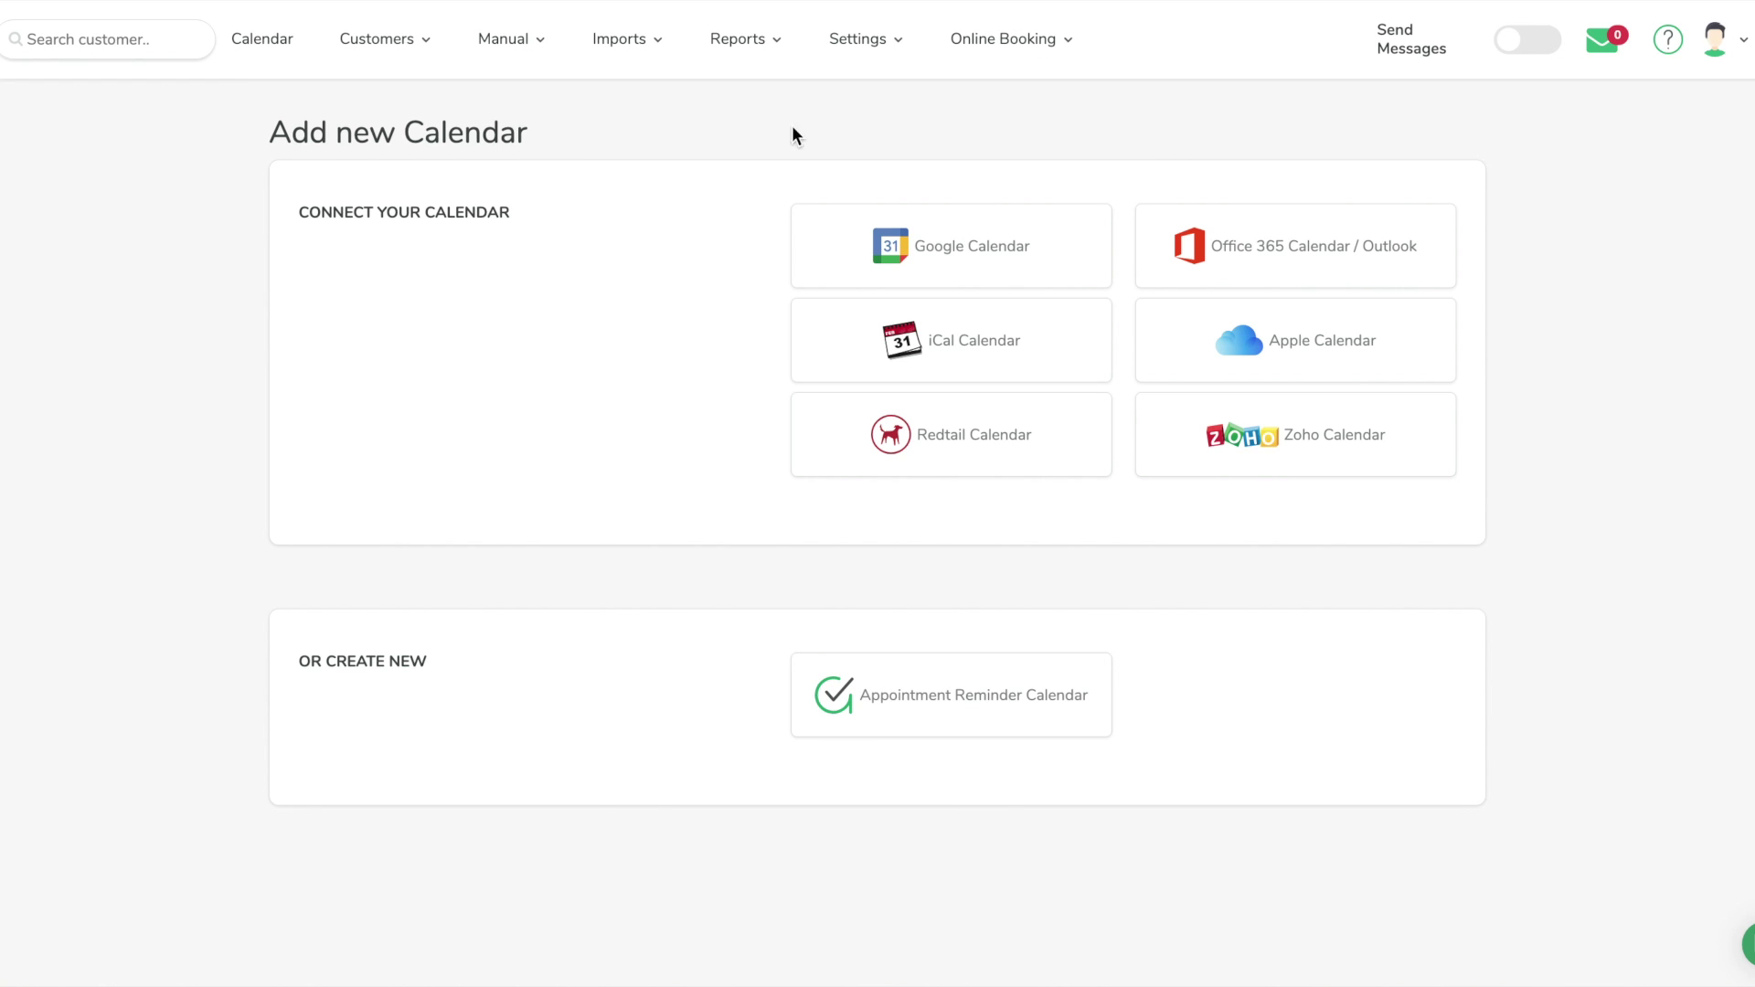
click(1309, 256)
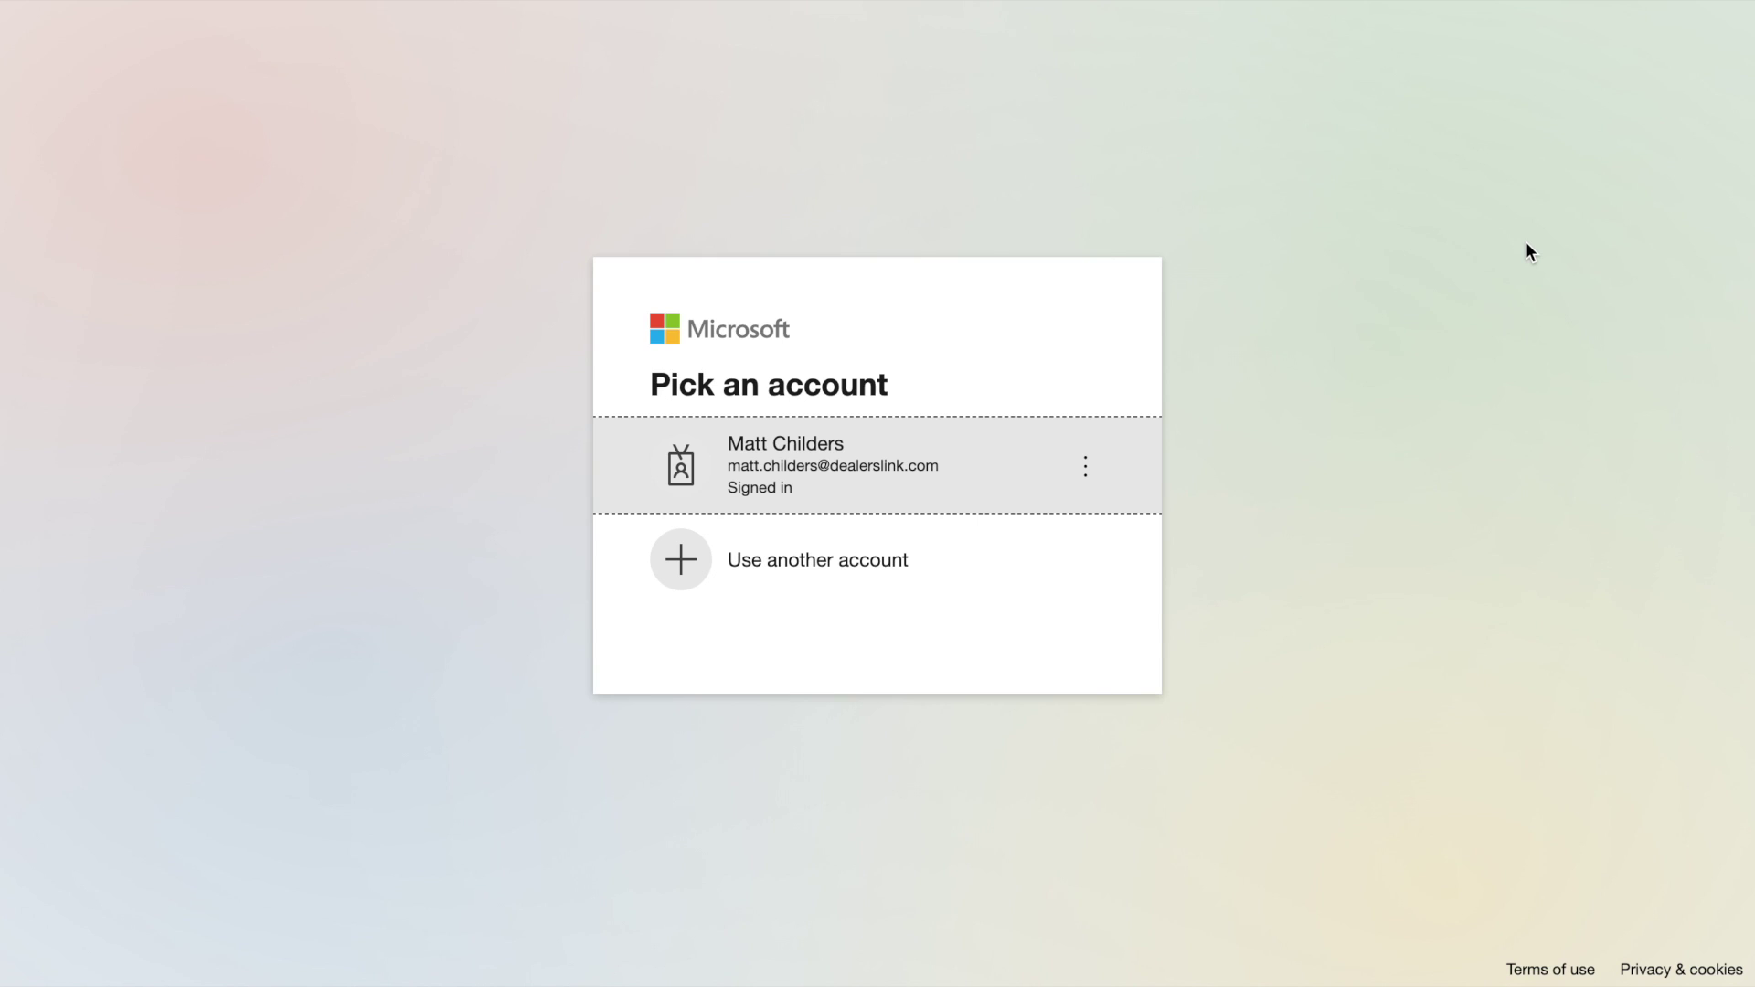
Sign in with the already signed-in Microsoft account and list its connectable Office calendars
click(906, 465)
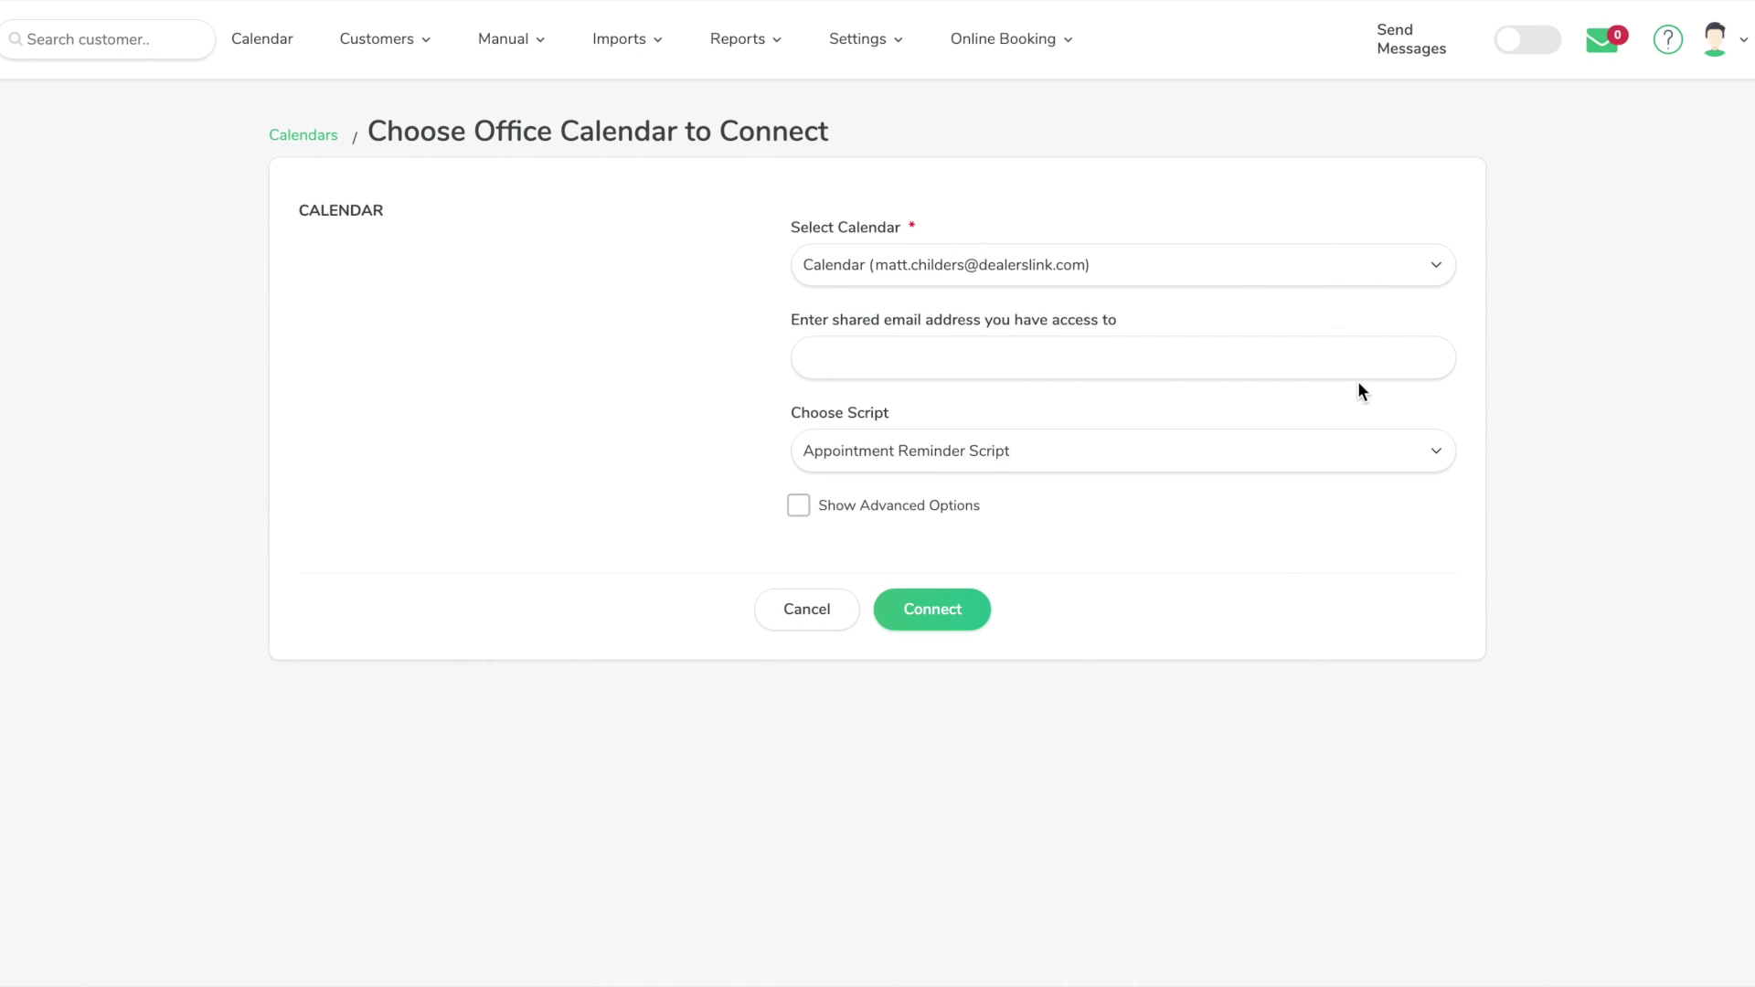
click(1134, 265)
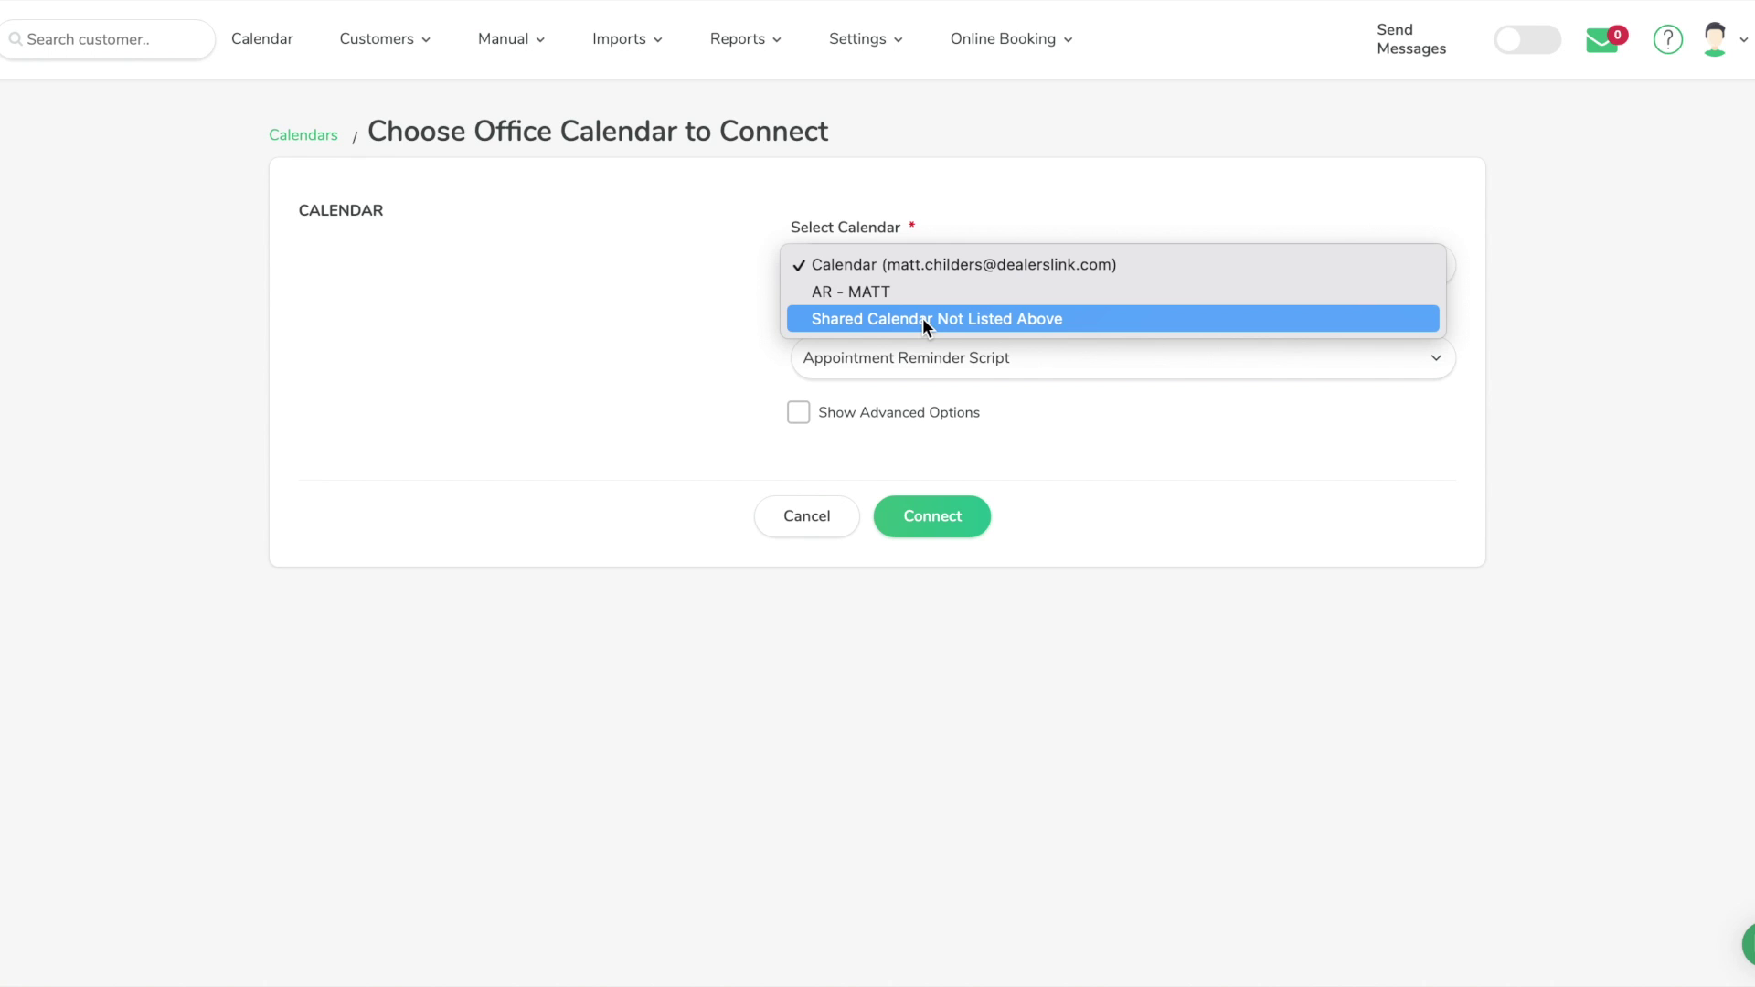
Connect the default Office 365 Calendar with the advanced sync options shown
click(827, 265)
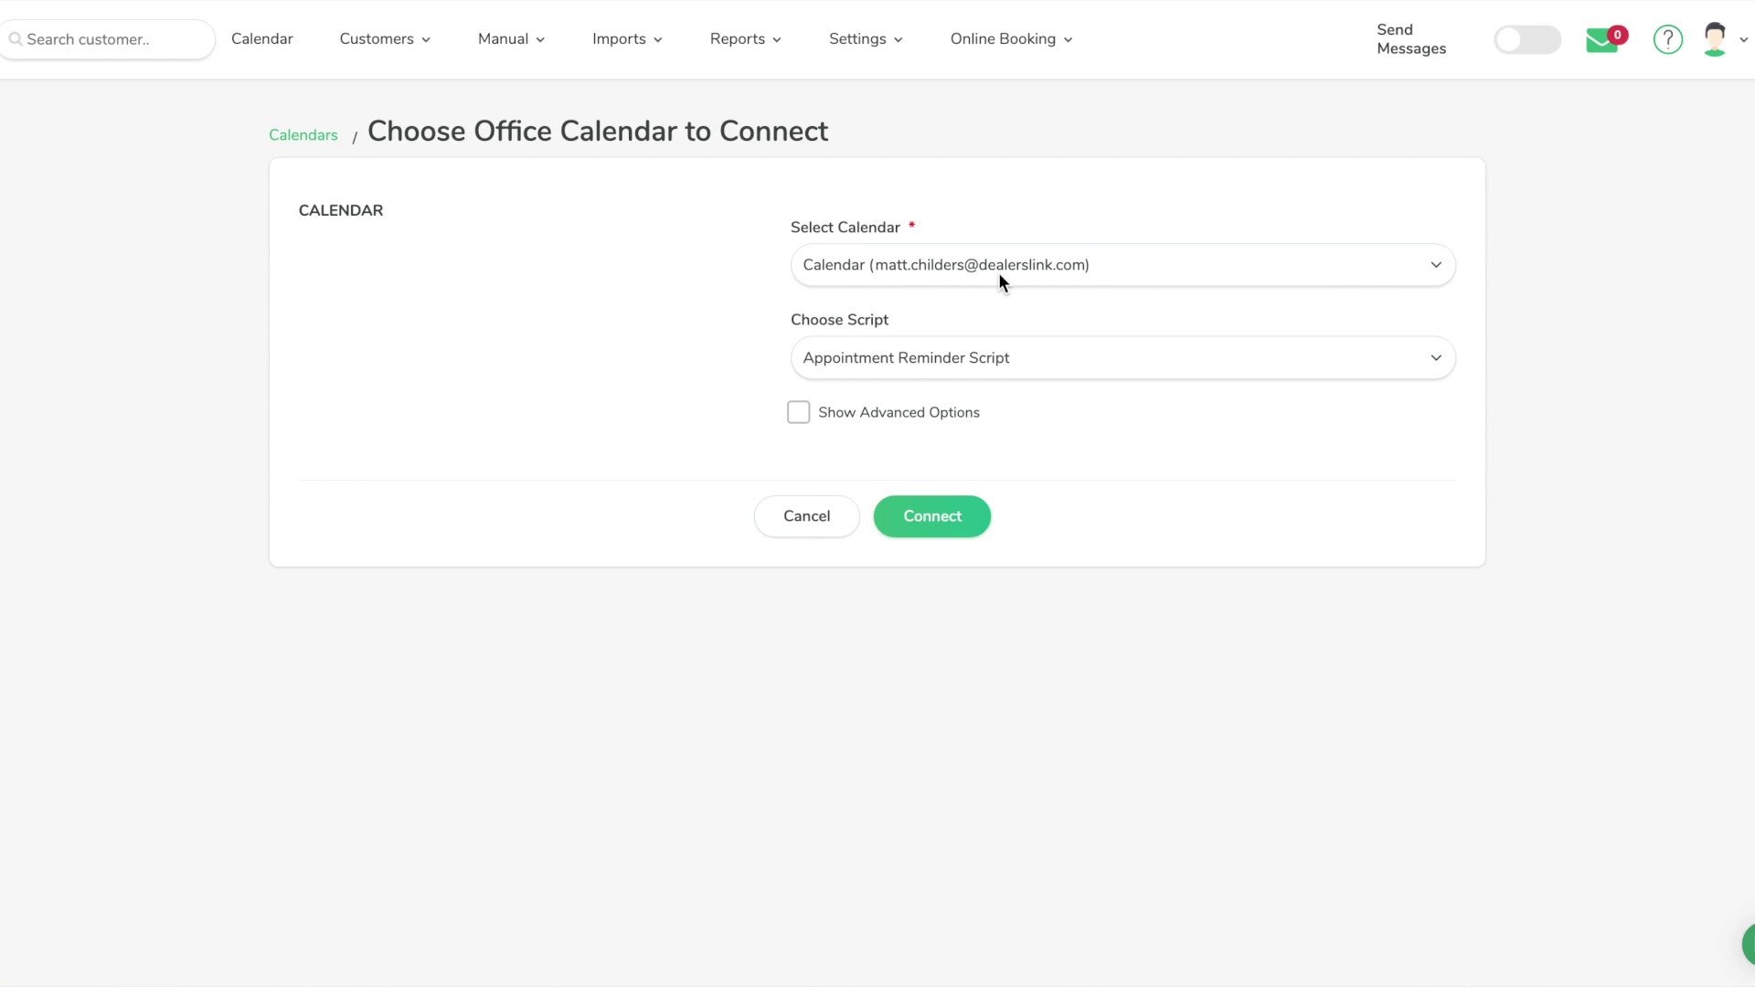
click(847, 423)
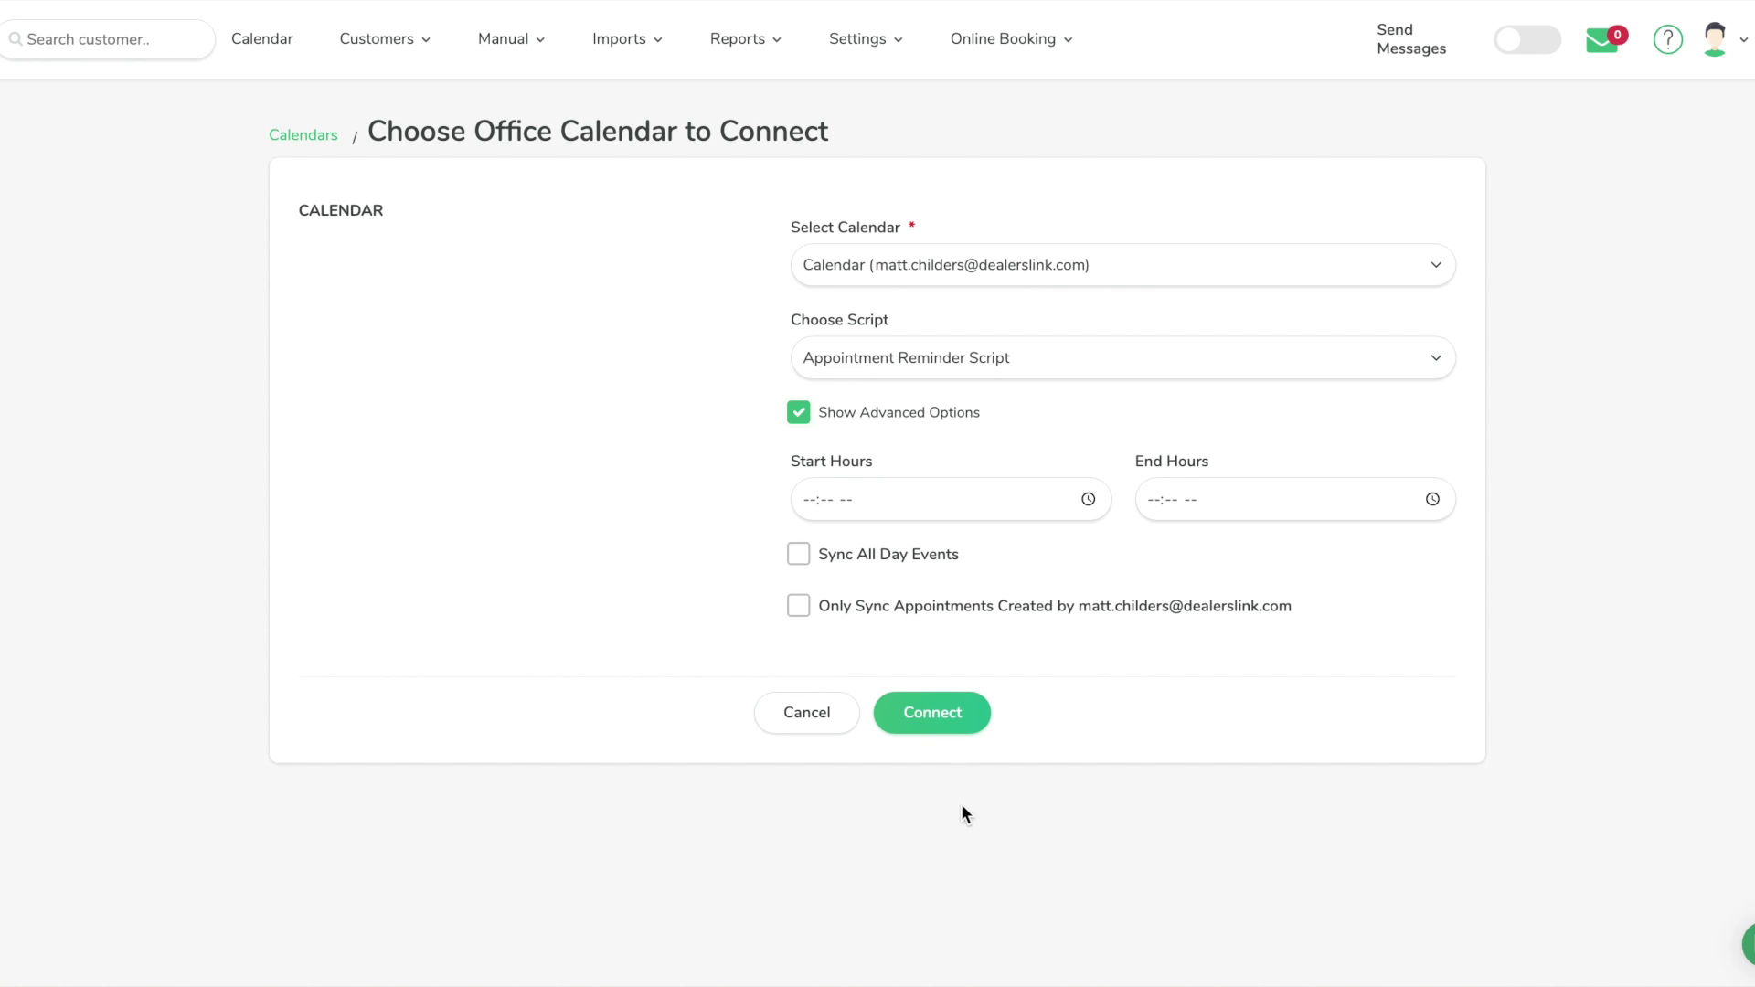
click(944, 718)
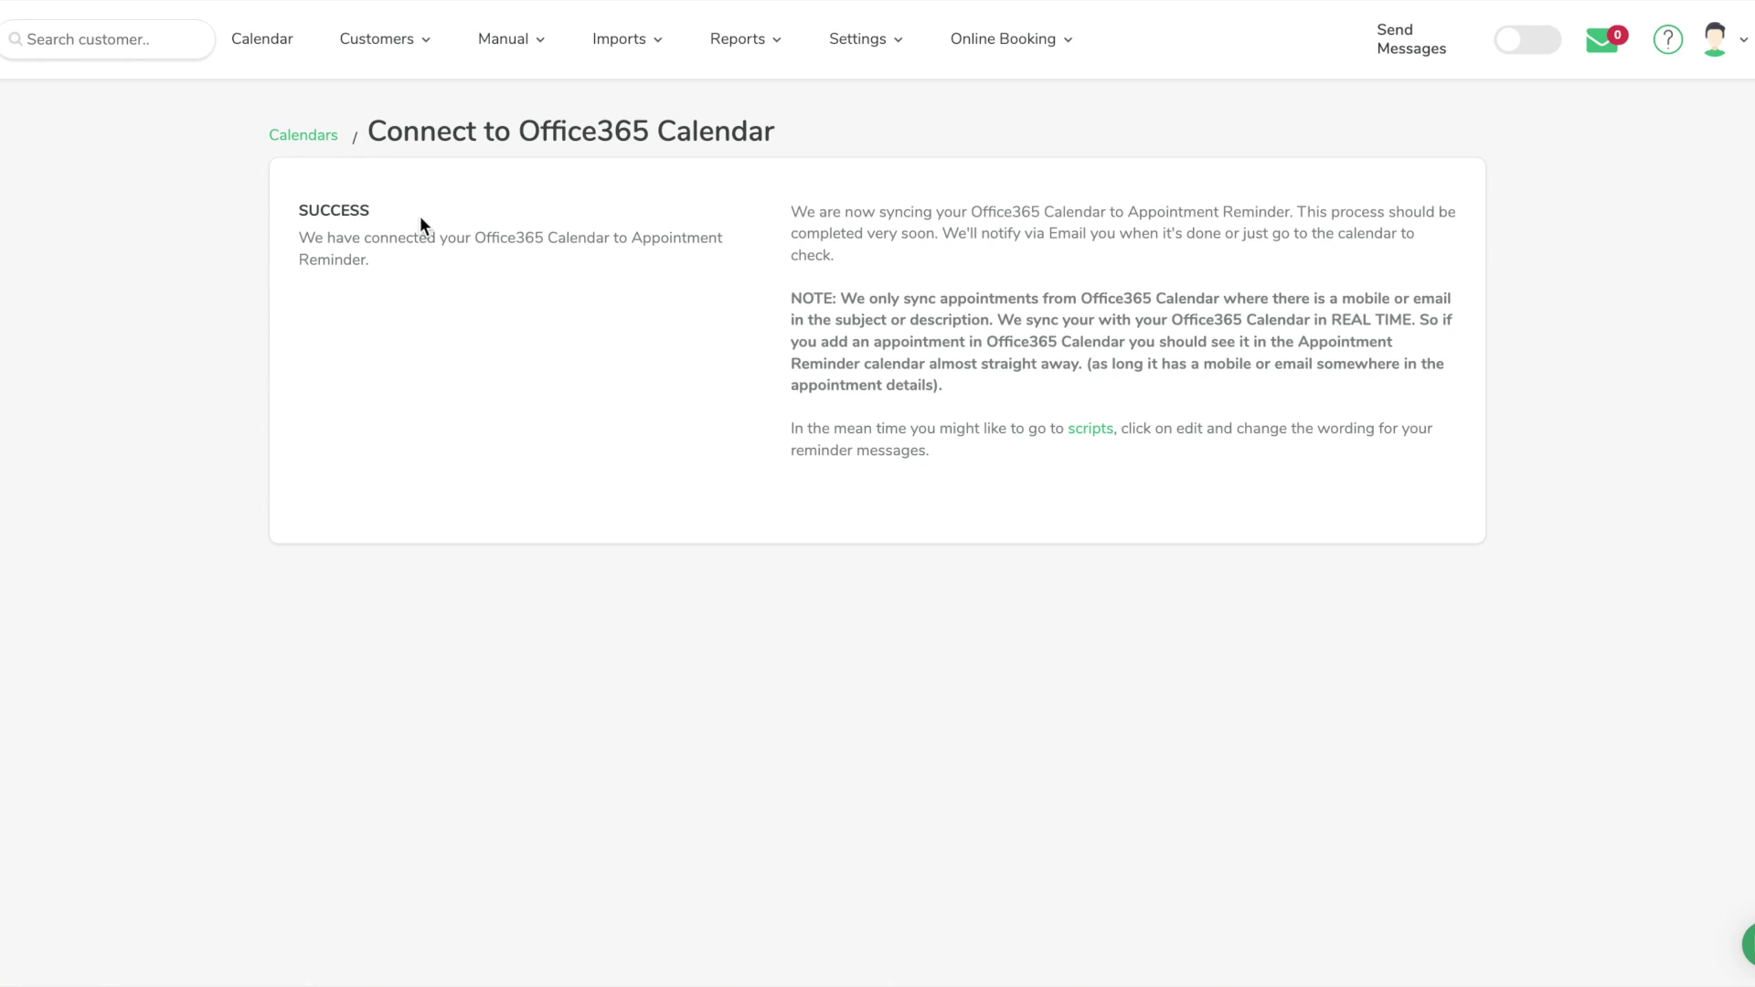
Show the synced Office365 appointments in the March 2023 month view of the calendar
click(280, 38)
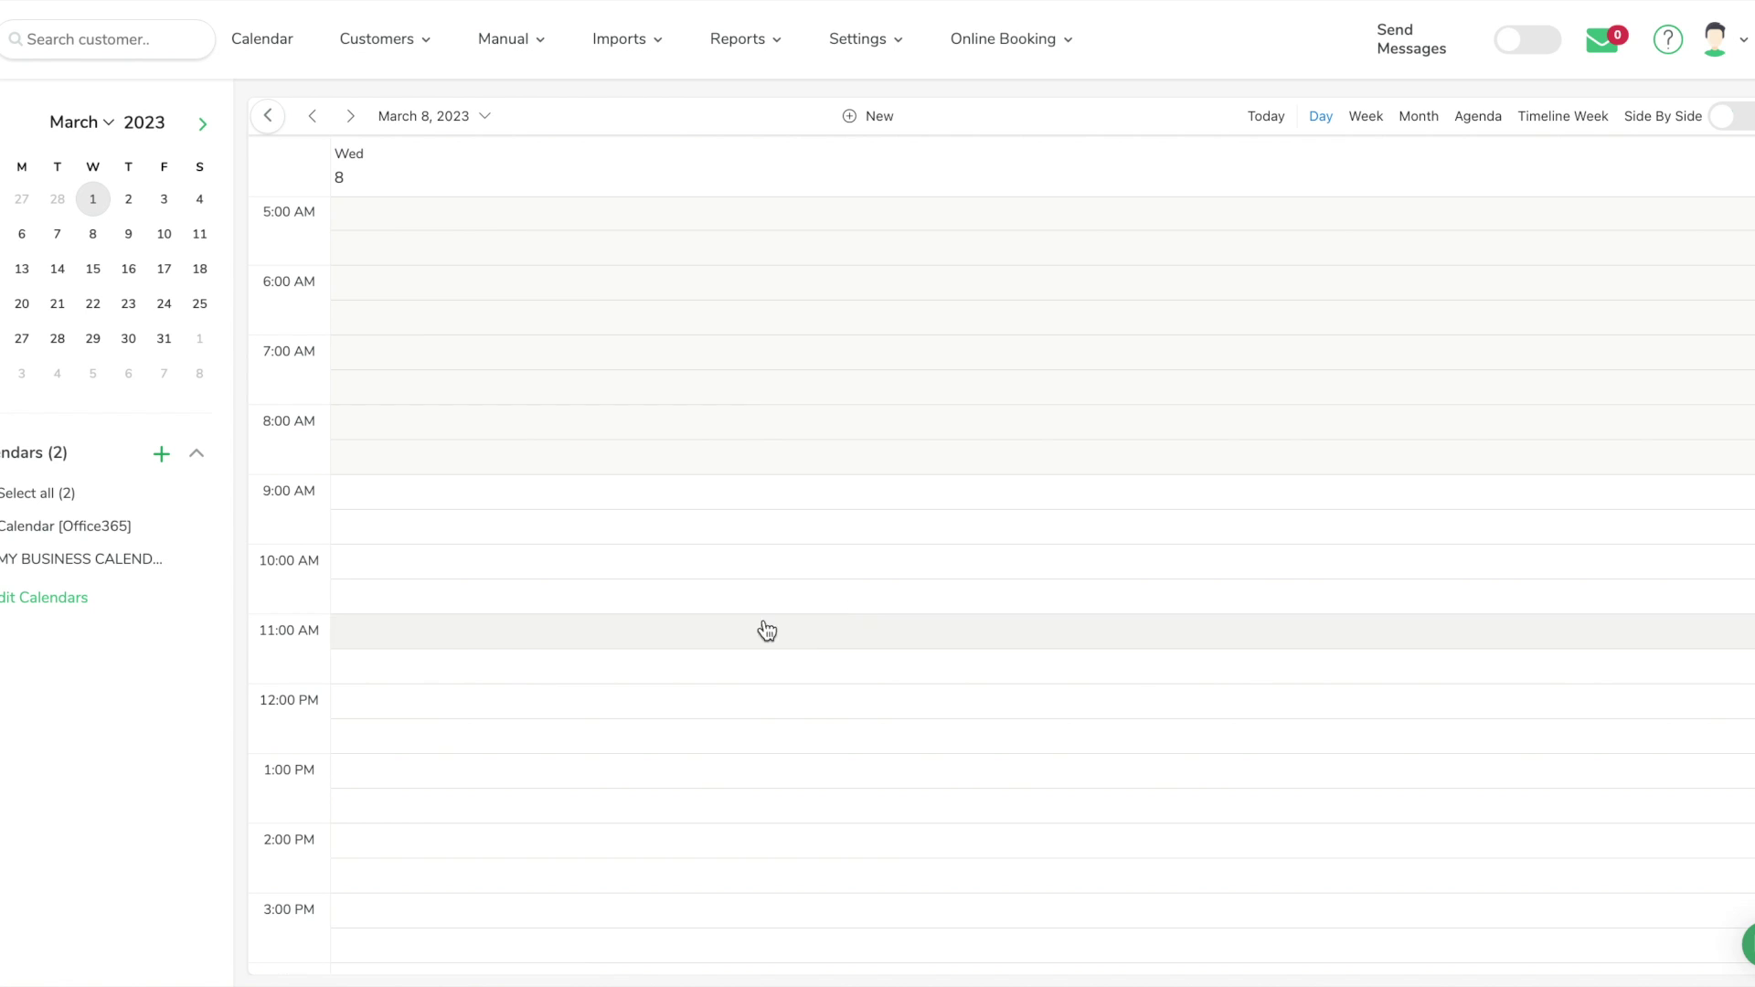
click(1364, 134)
click(1418, 117)
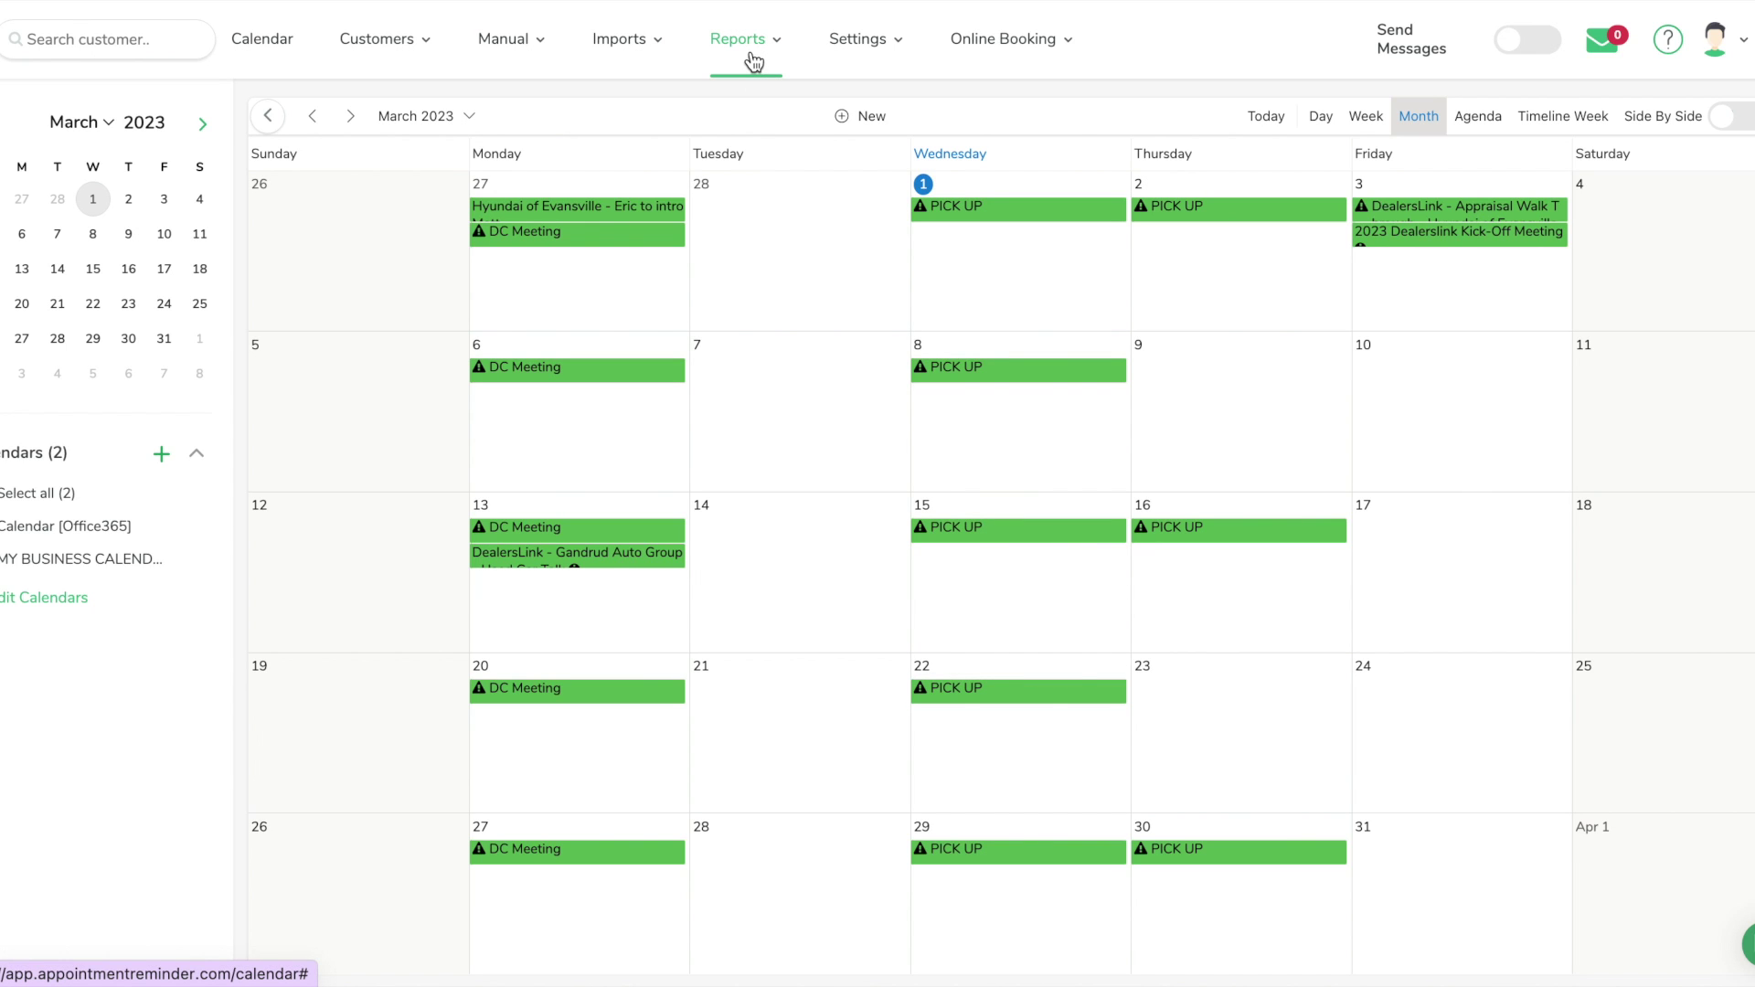
click(885, 57)
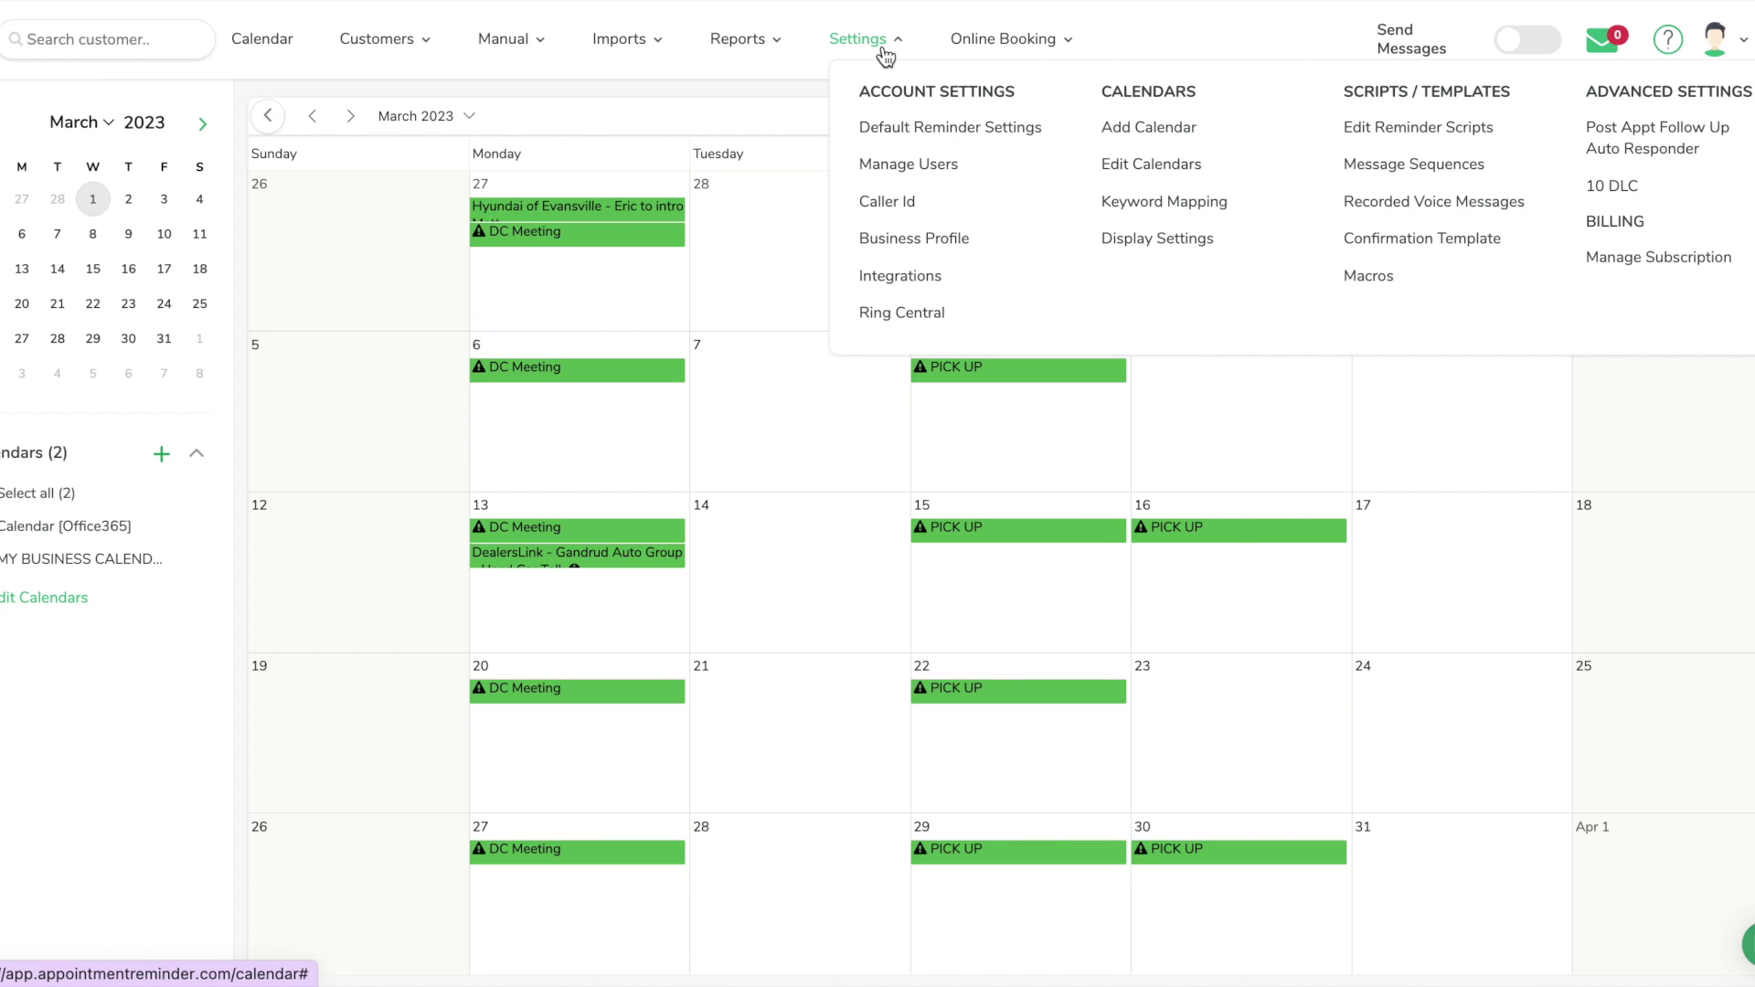
Open the Edit Calendar page for Calendar [Office365] from the Edit Calendars list
click(1171, 168)
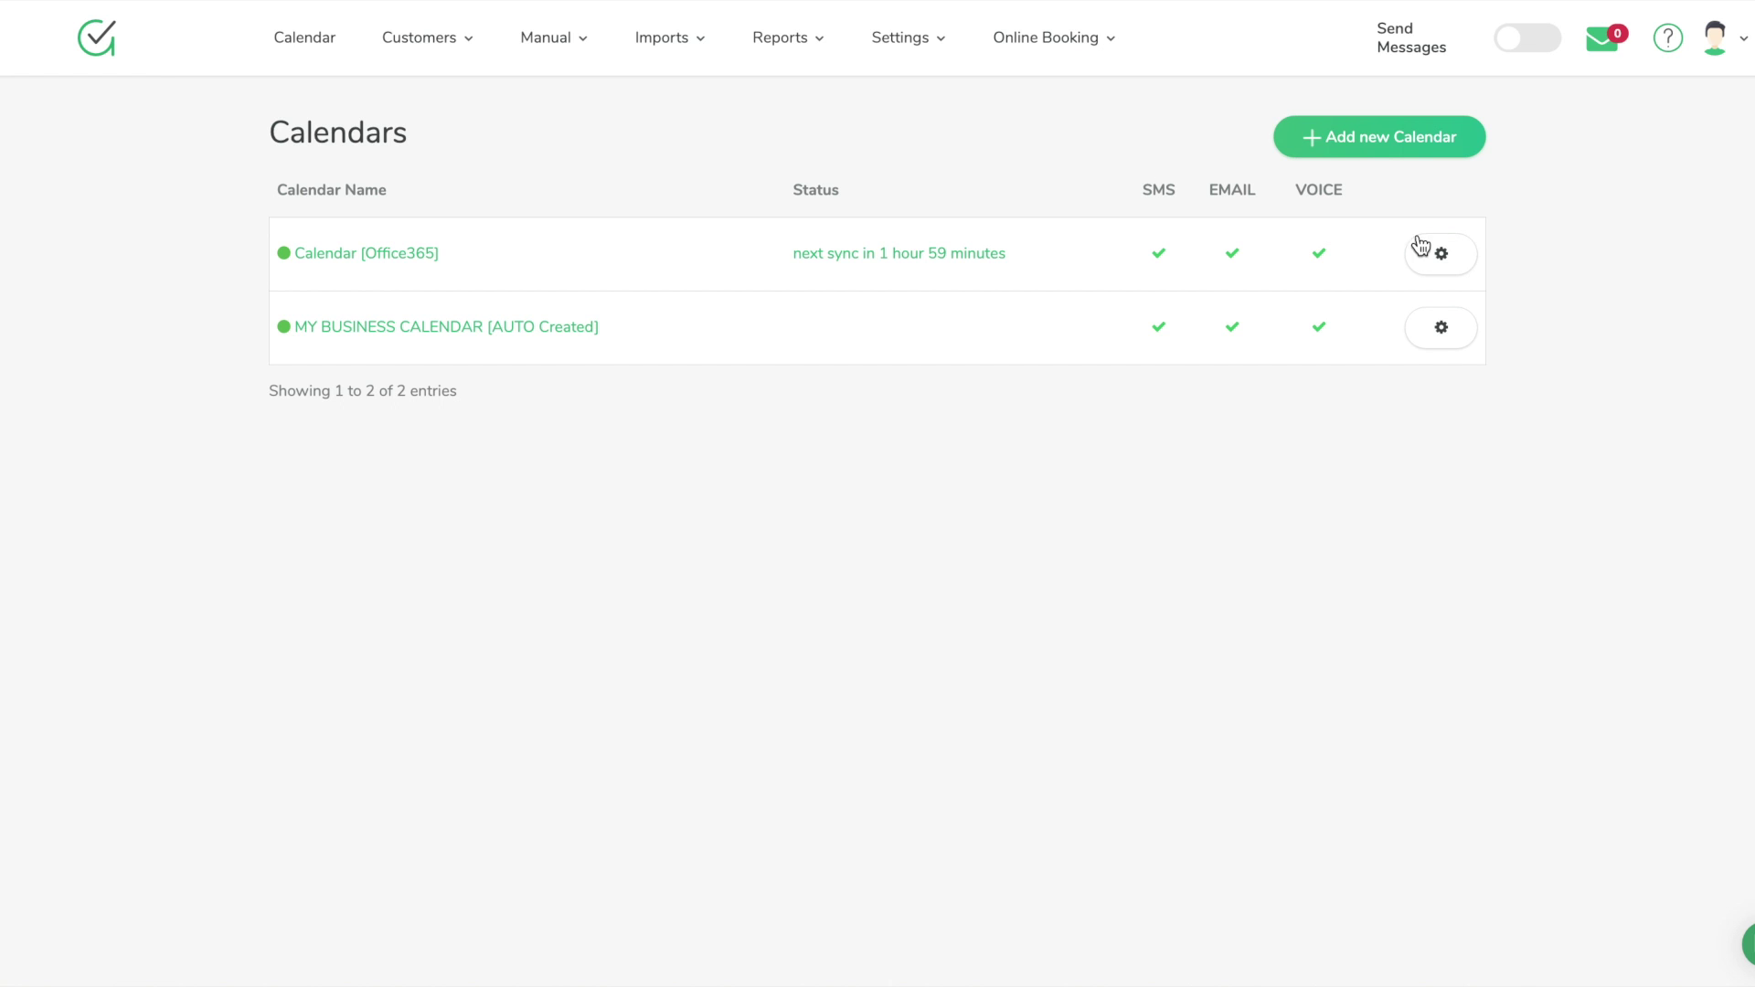
click(1448, 265)
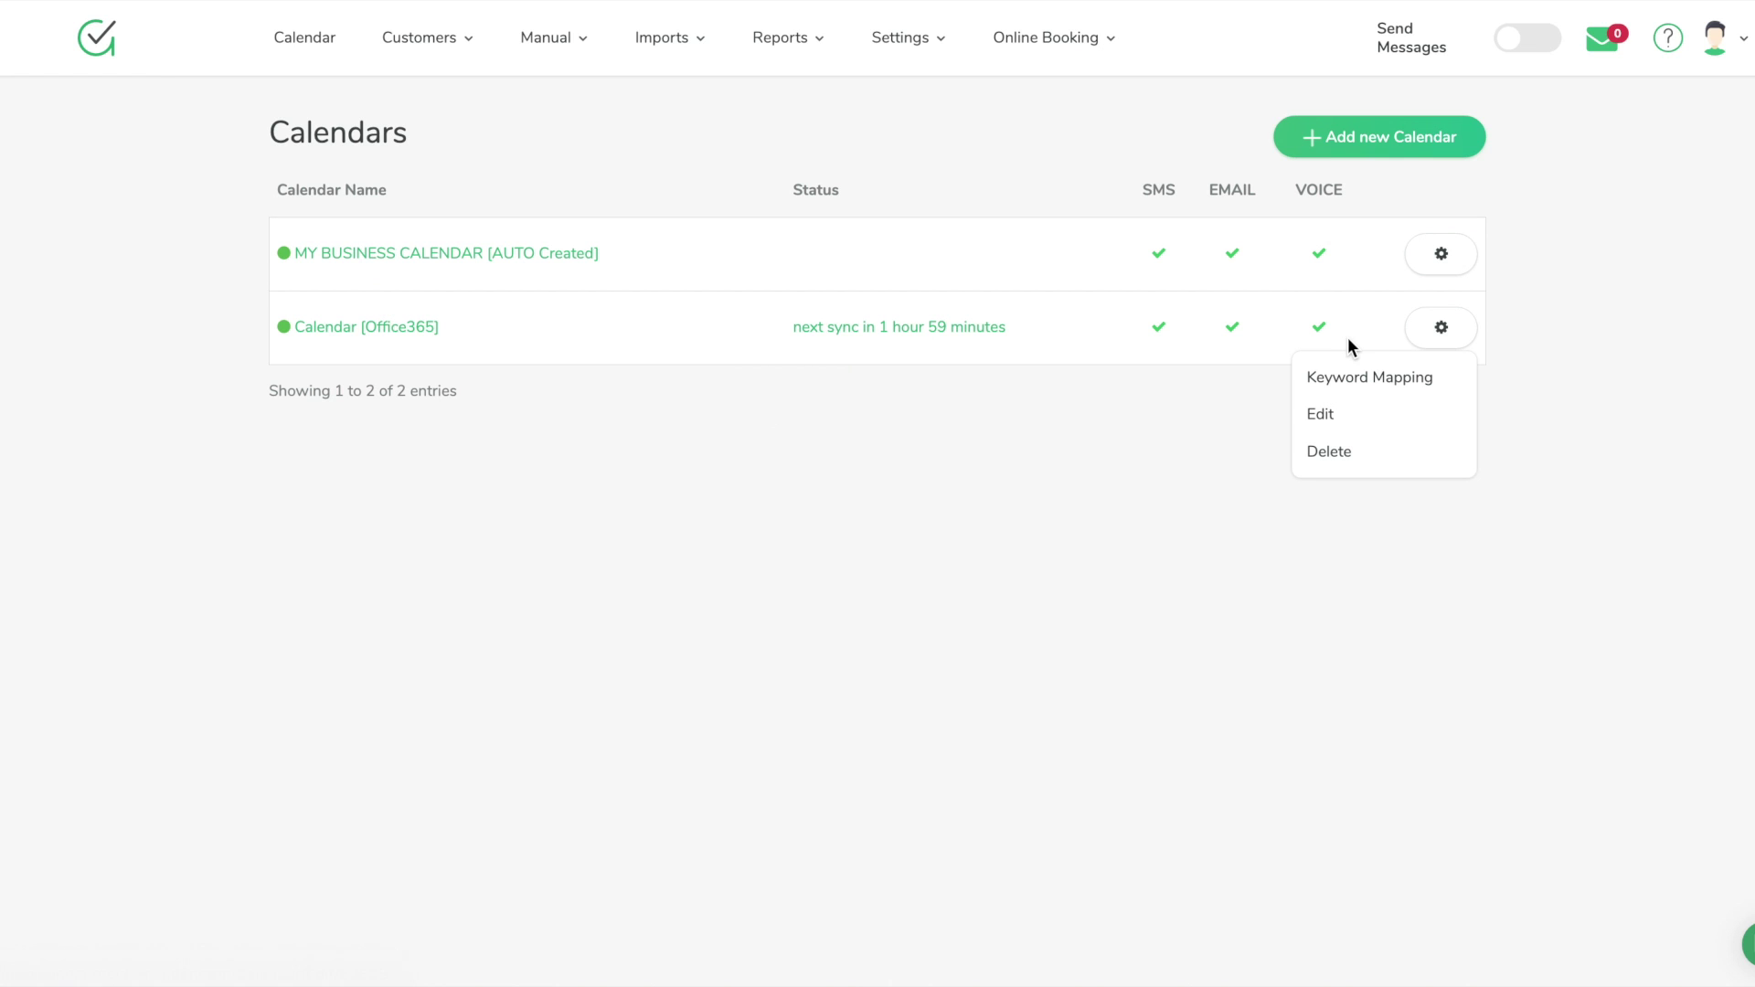
click(1365, 415)
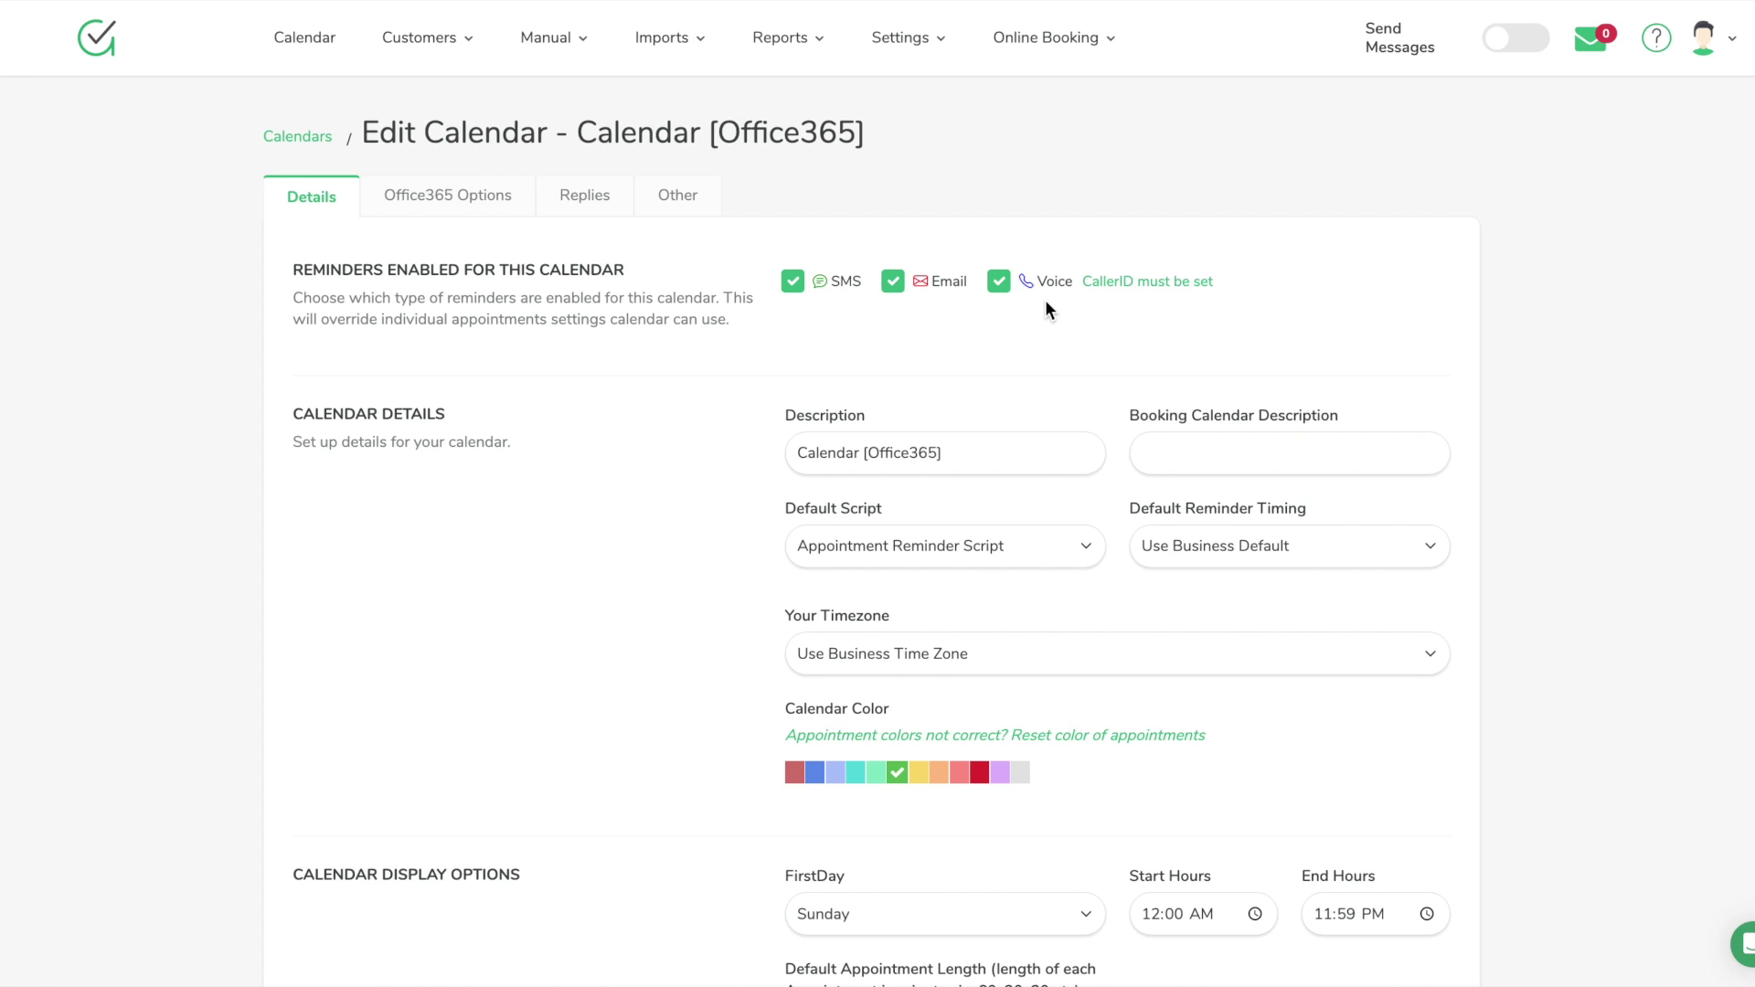
Turn off voice reminders and add the owner's first name before 'Calendar [Office365]' in the description
click(1001, 285)
click(799, 446)
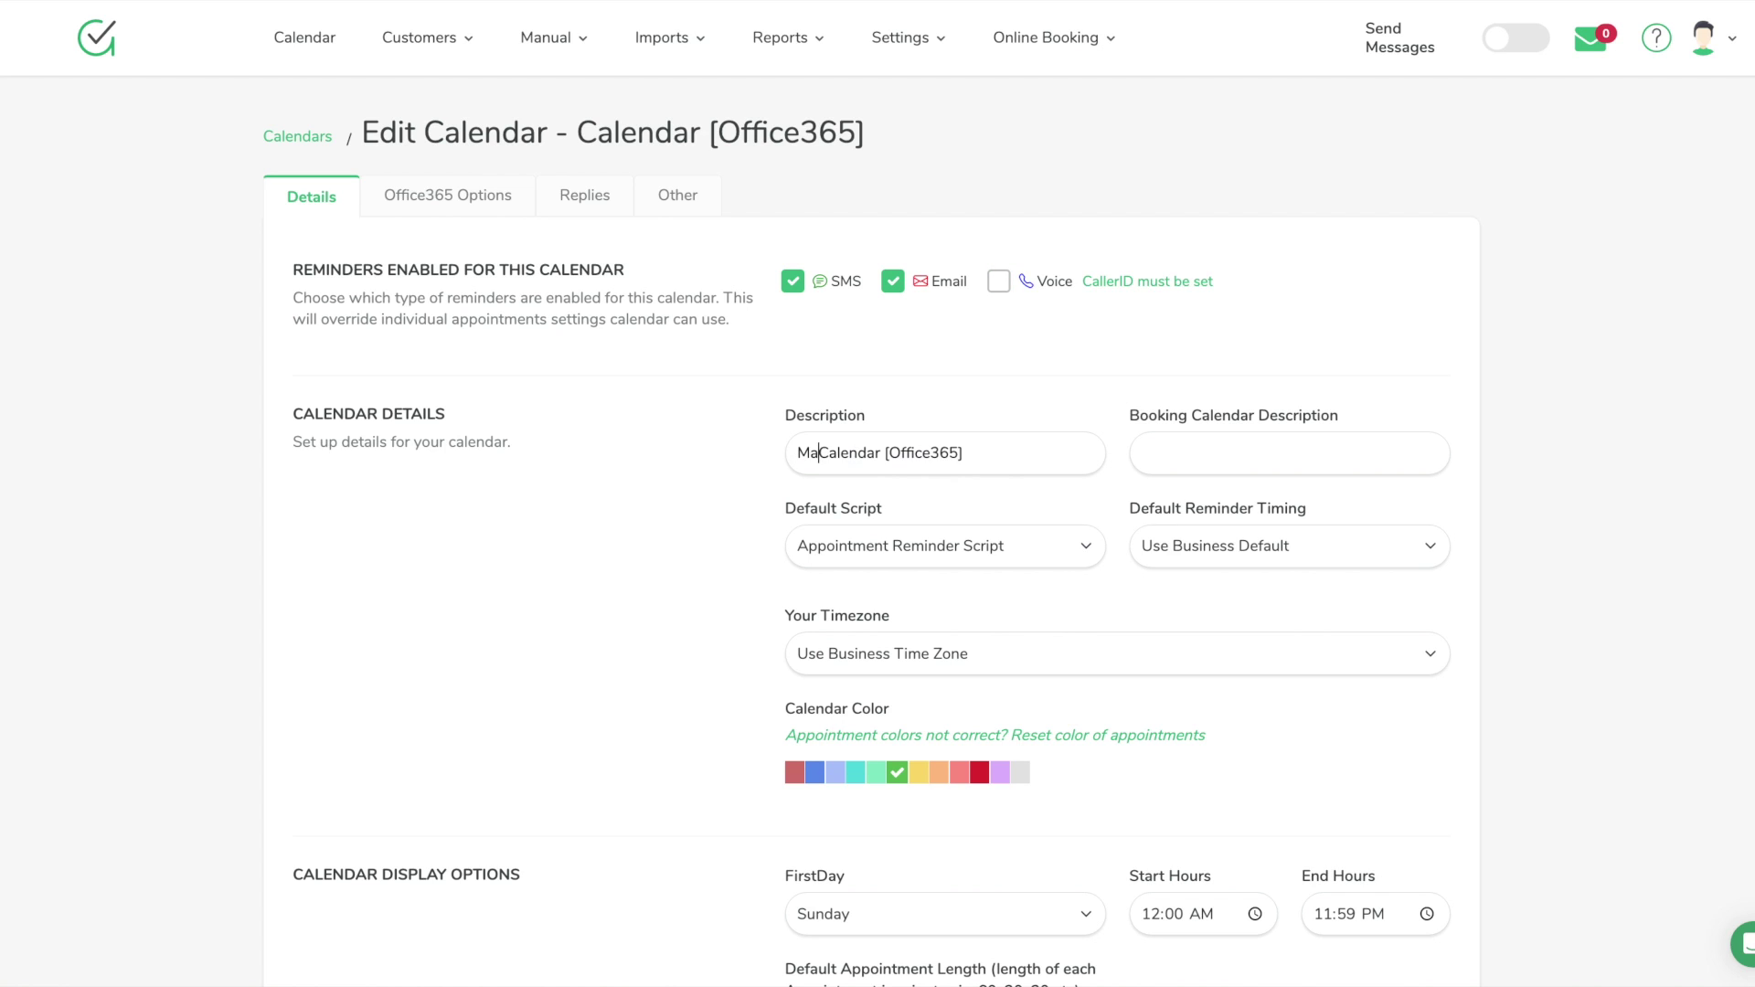
text(Lee)
Scroll through the calendar details to review reminders and colour, then return to the top
scroll(1137, 474, down, 1)
scroll(1137, 473, down, 2)
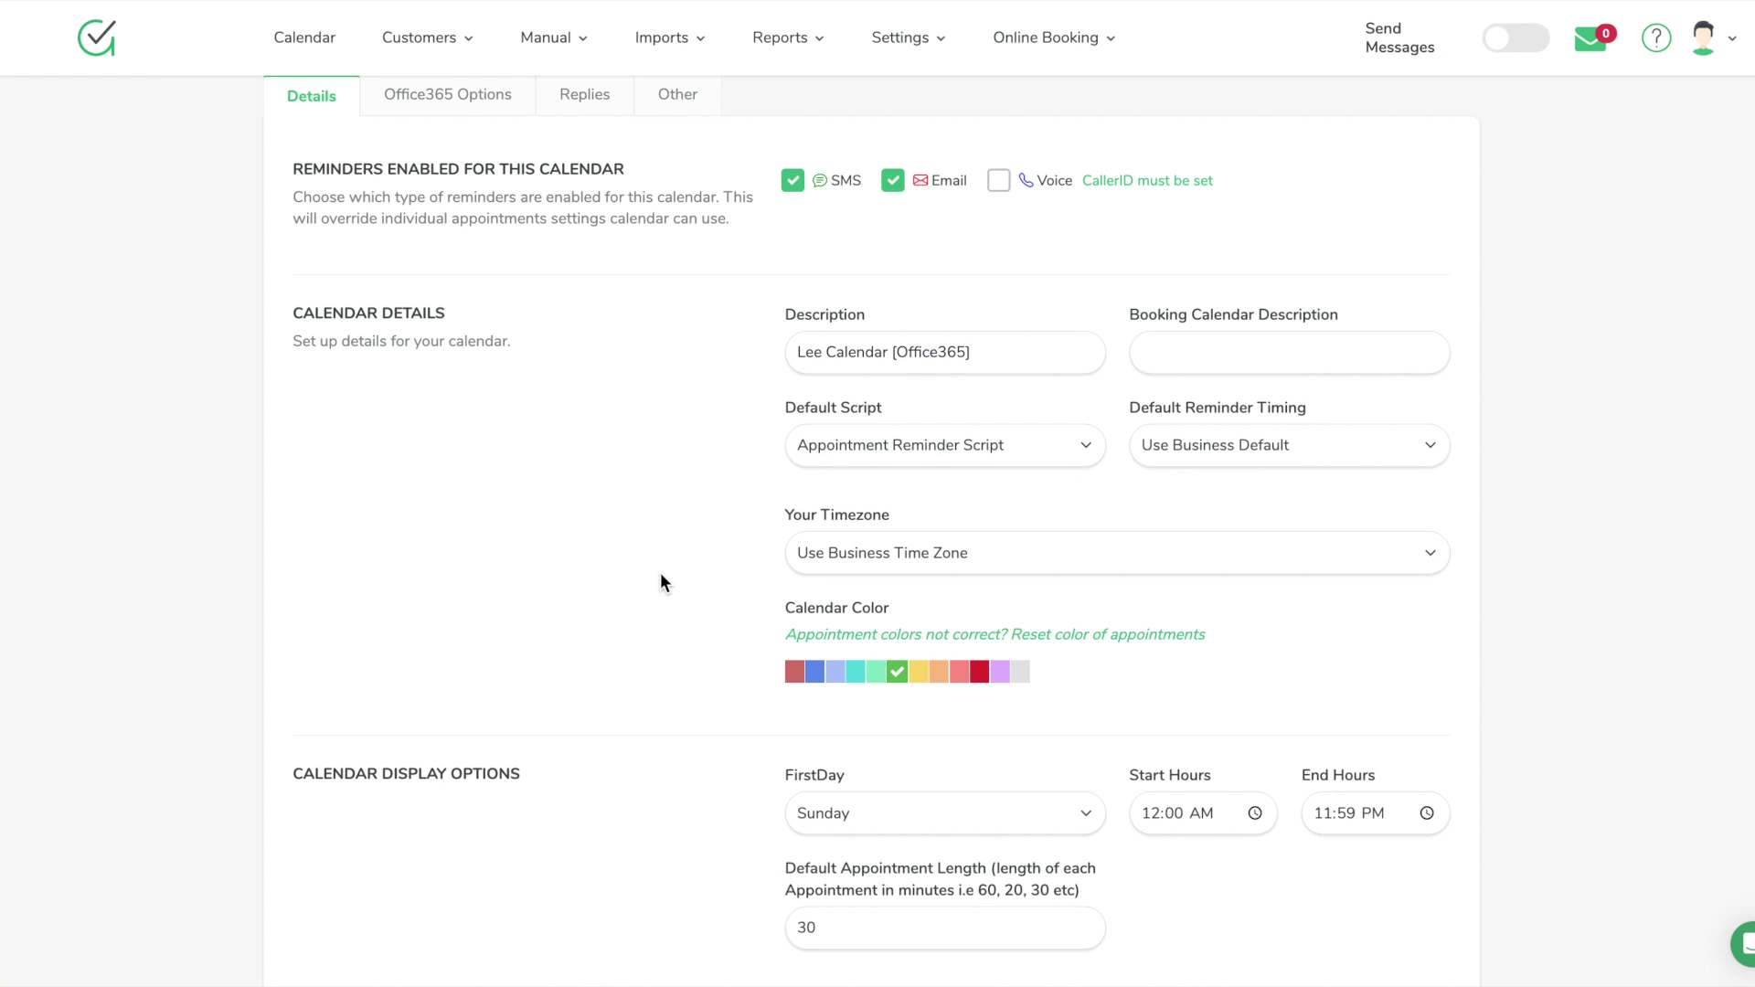
scroll(661, 576, down, 2)
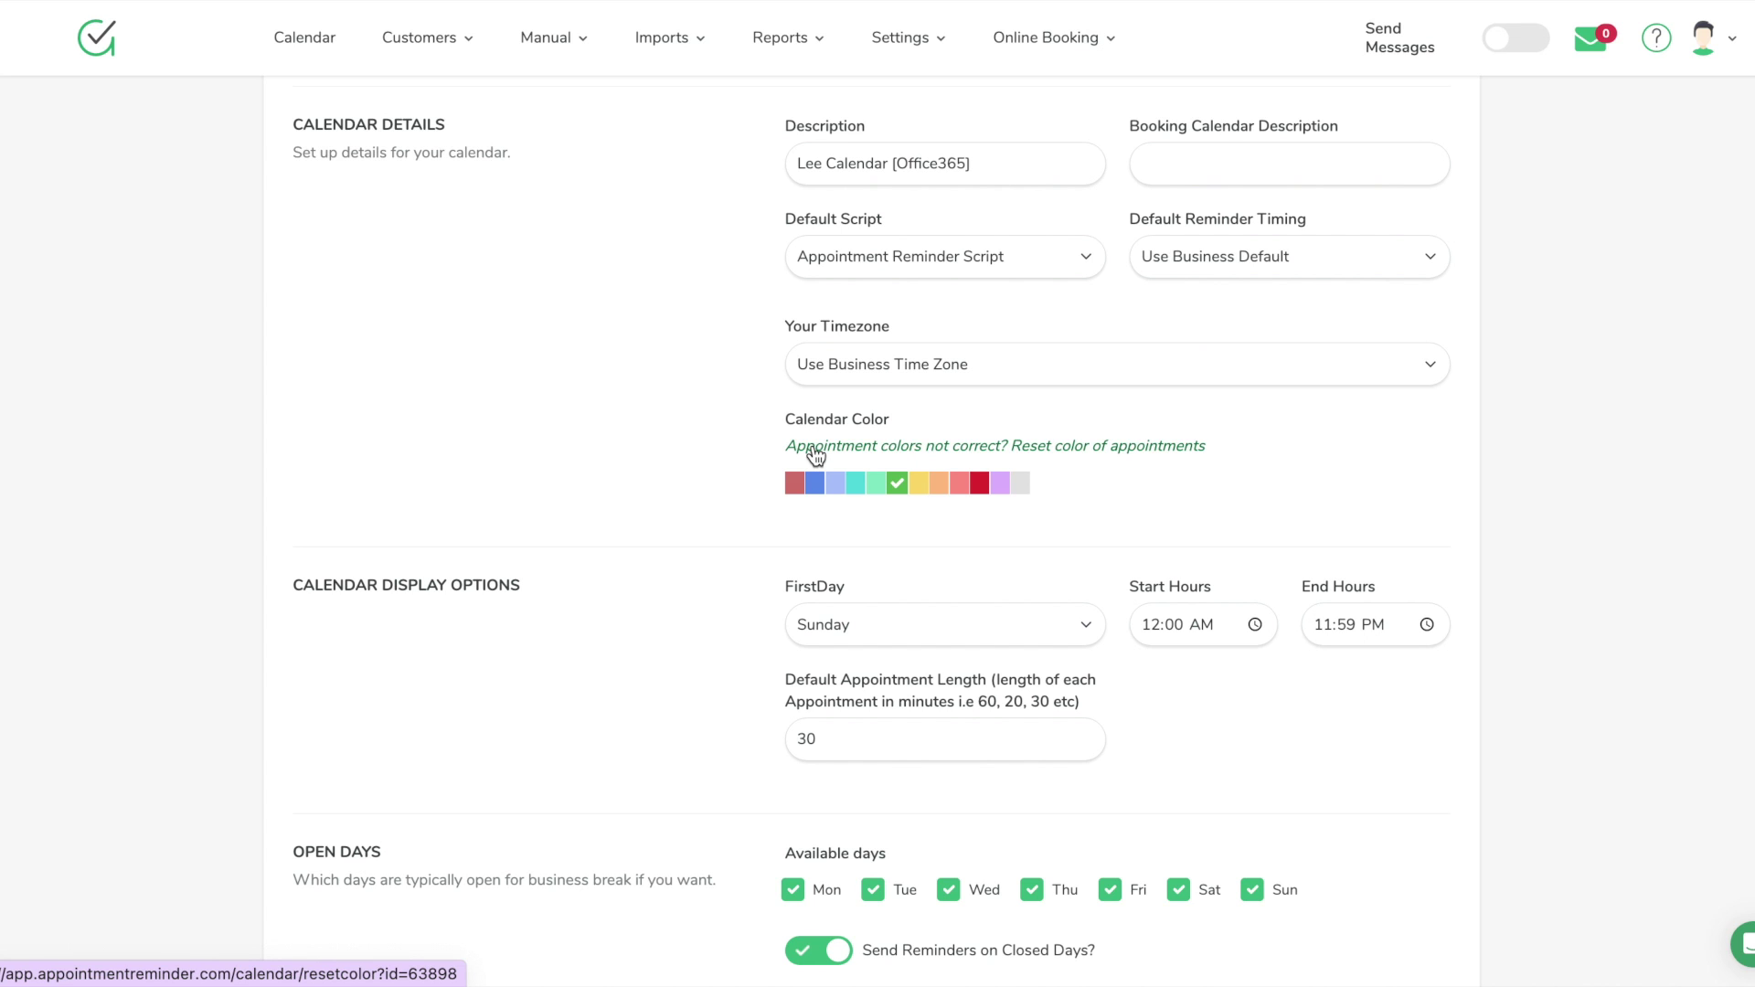
scroll(717, 677, down, 1)
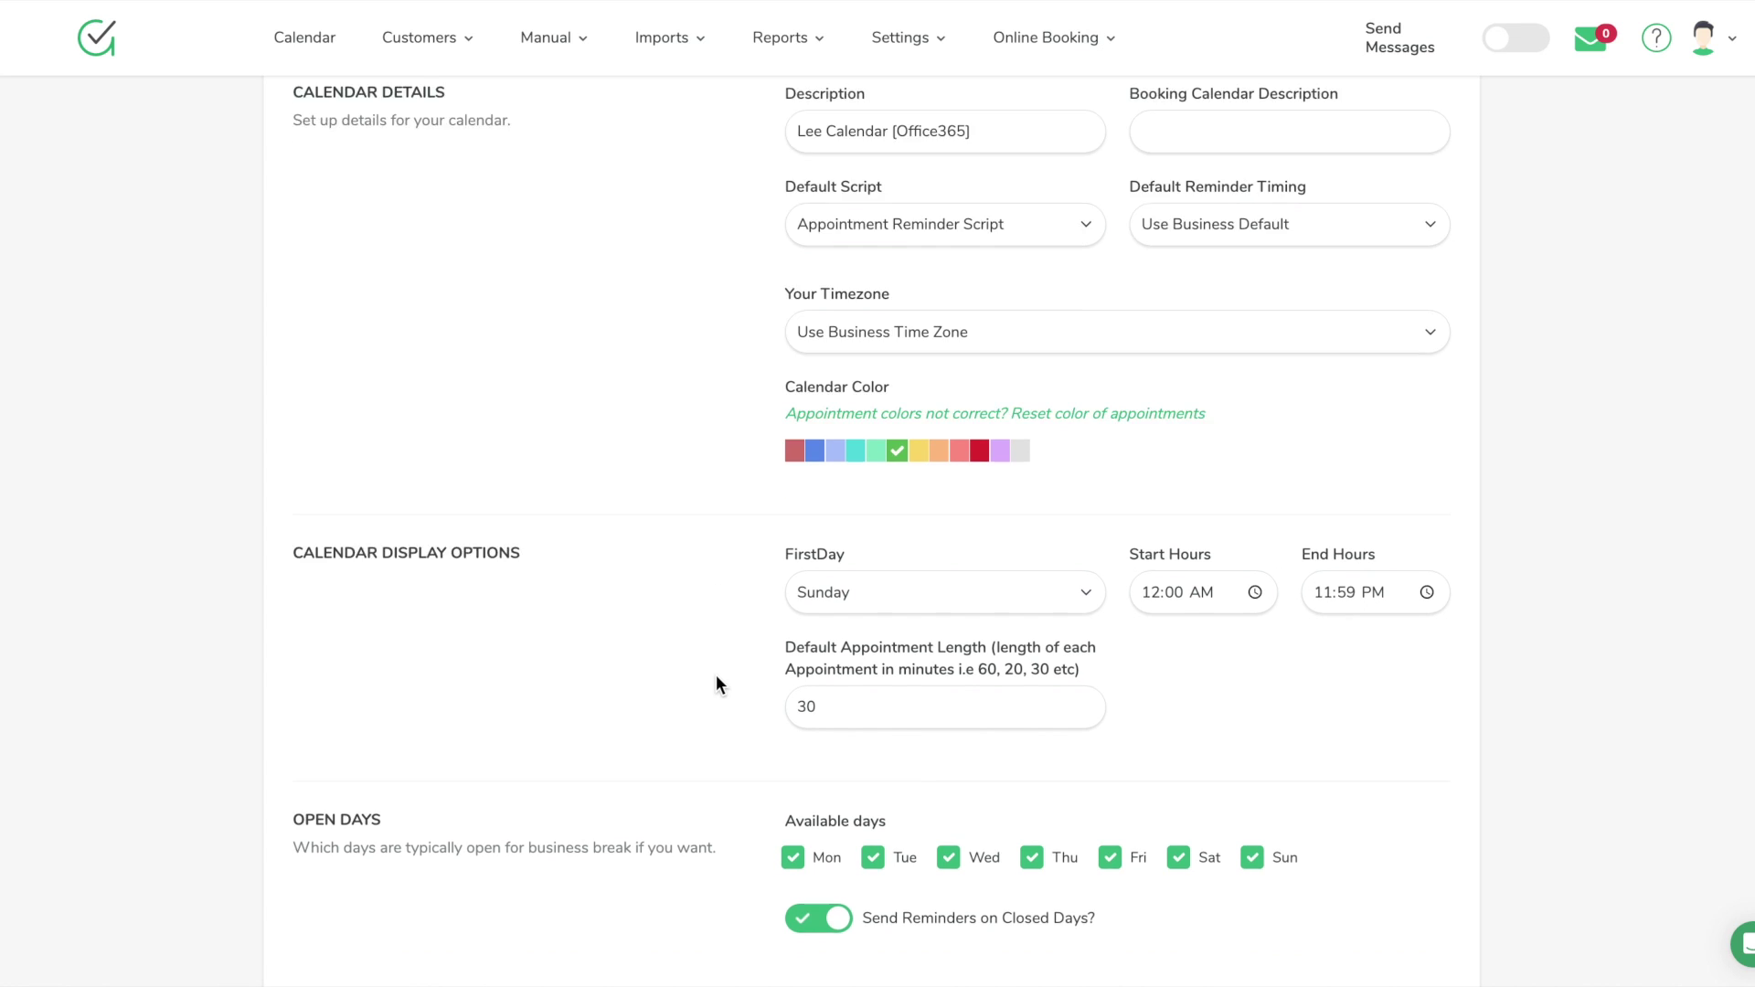
scroll(717, 678, down, 1)
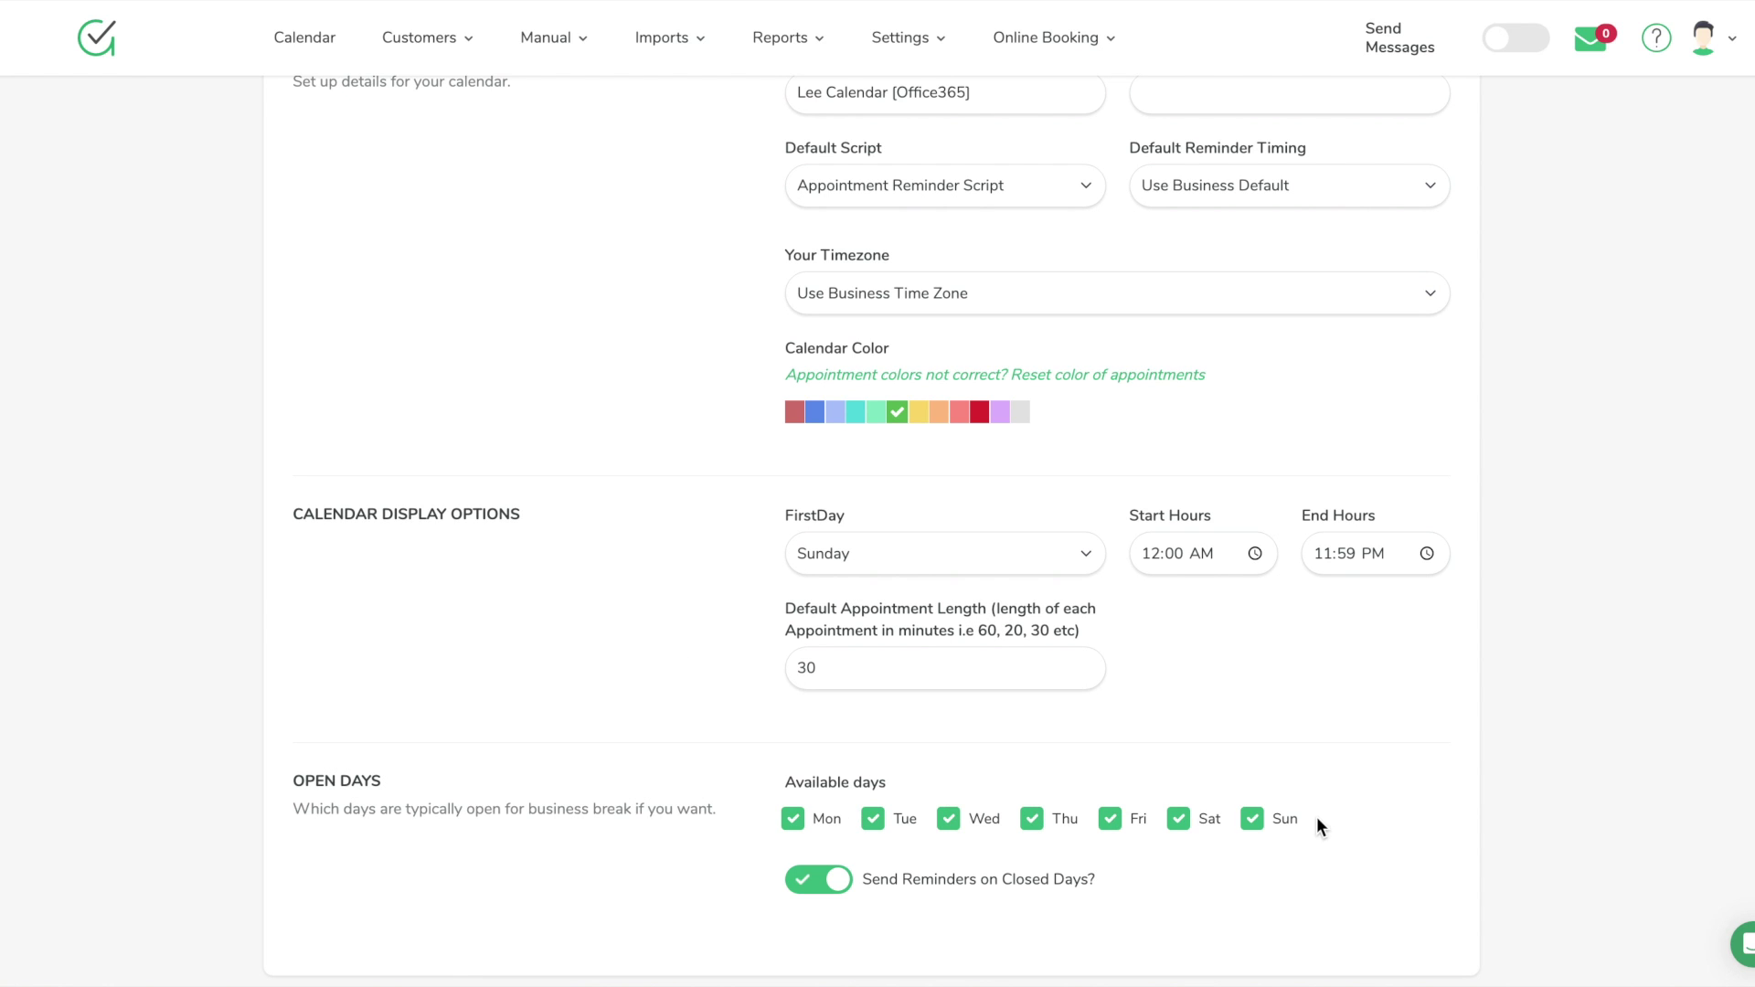
scroll(769, 794, up, 5)
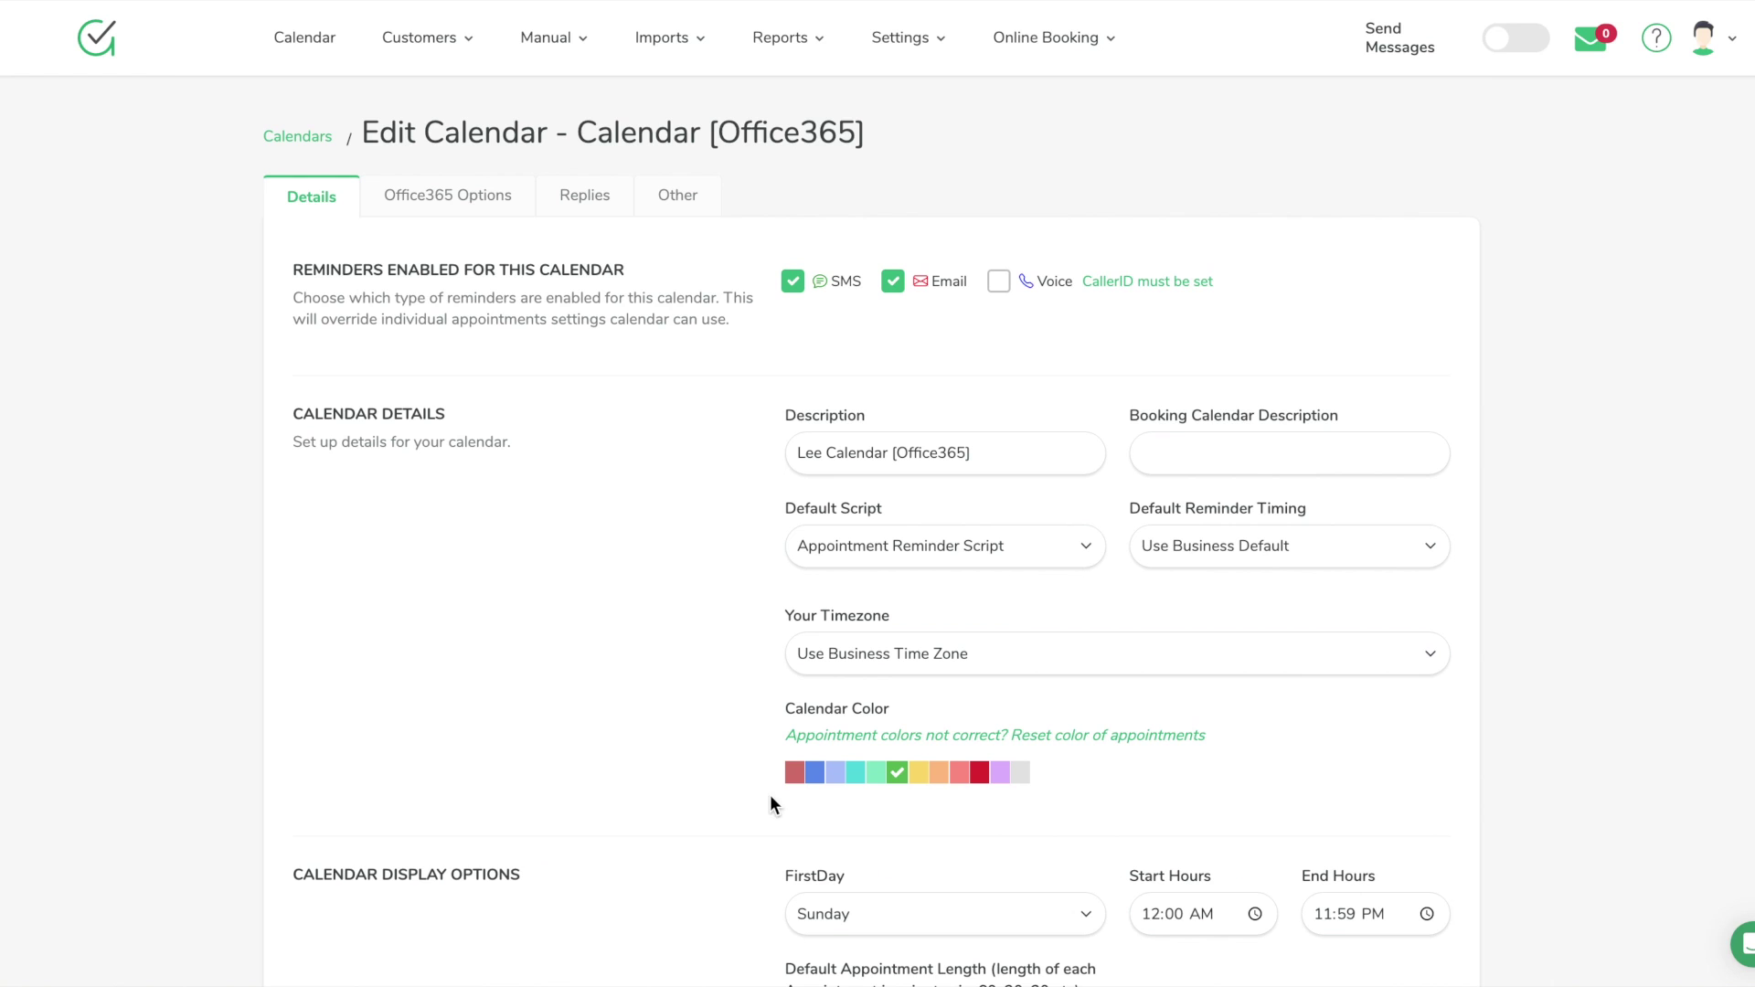
Show the calendar's Office365 Options, keeping nosend as the negative keyword
click(476, 192)
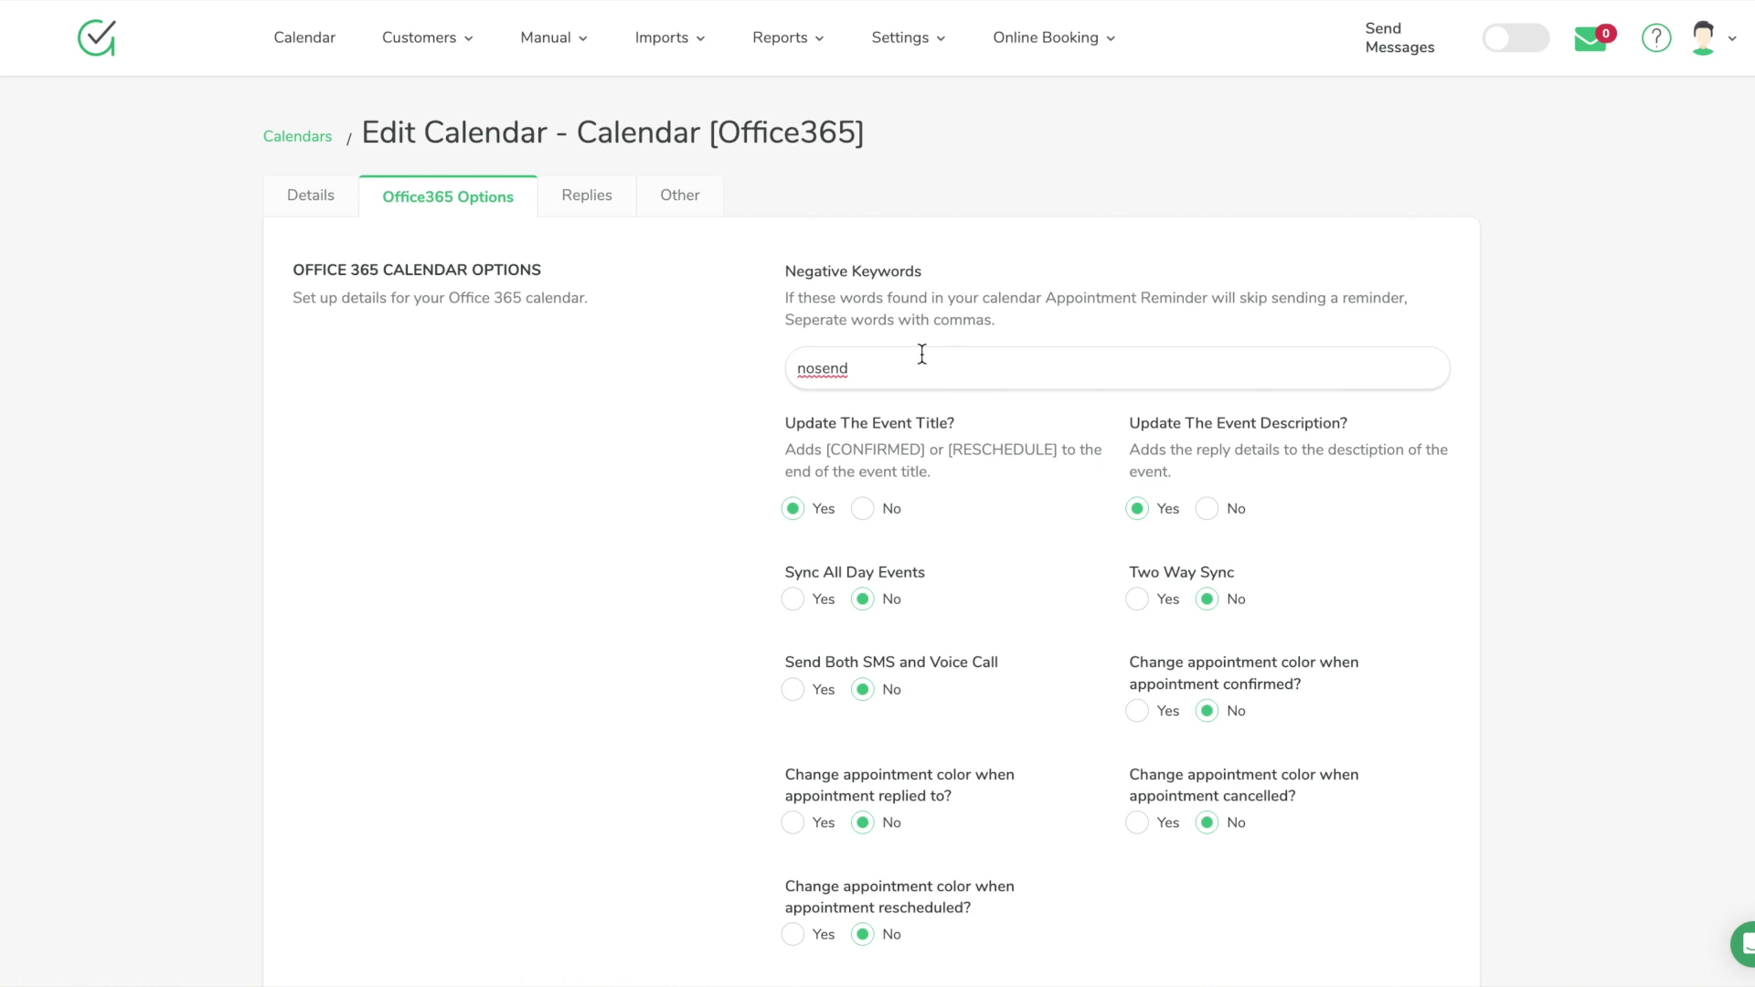
double_click(920, 357)
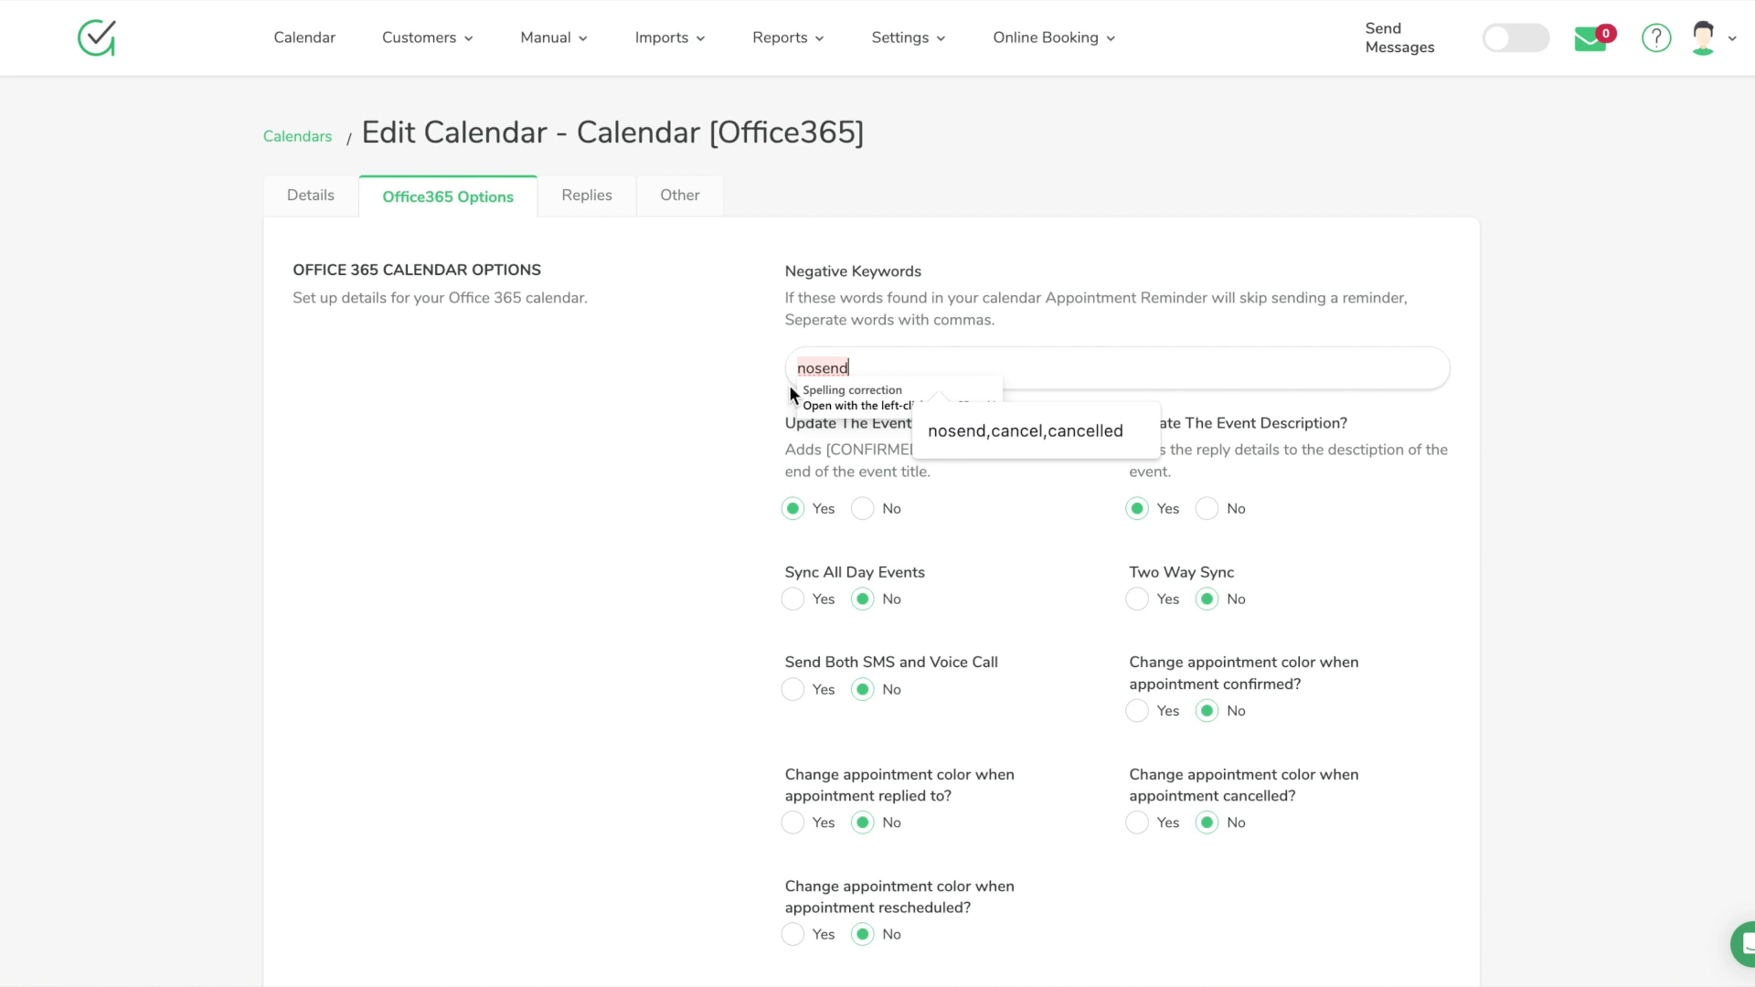
click(699, 468)
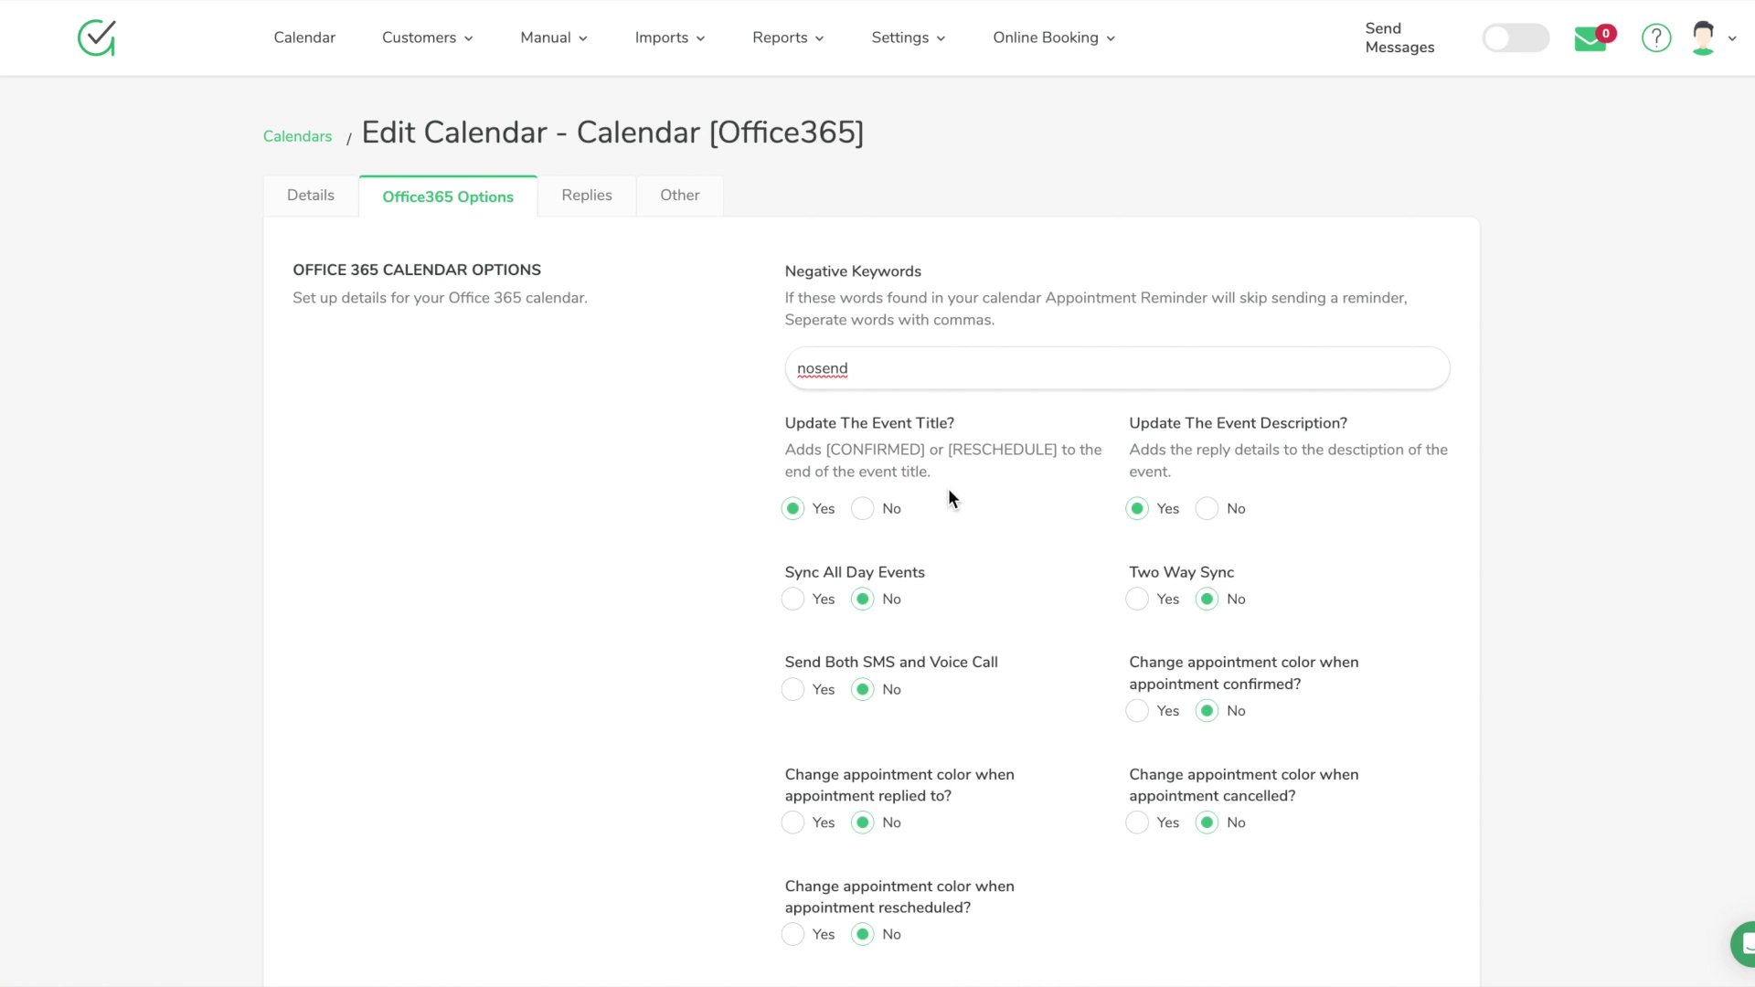
key(ctrl+t)
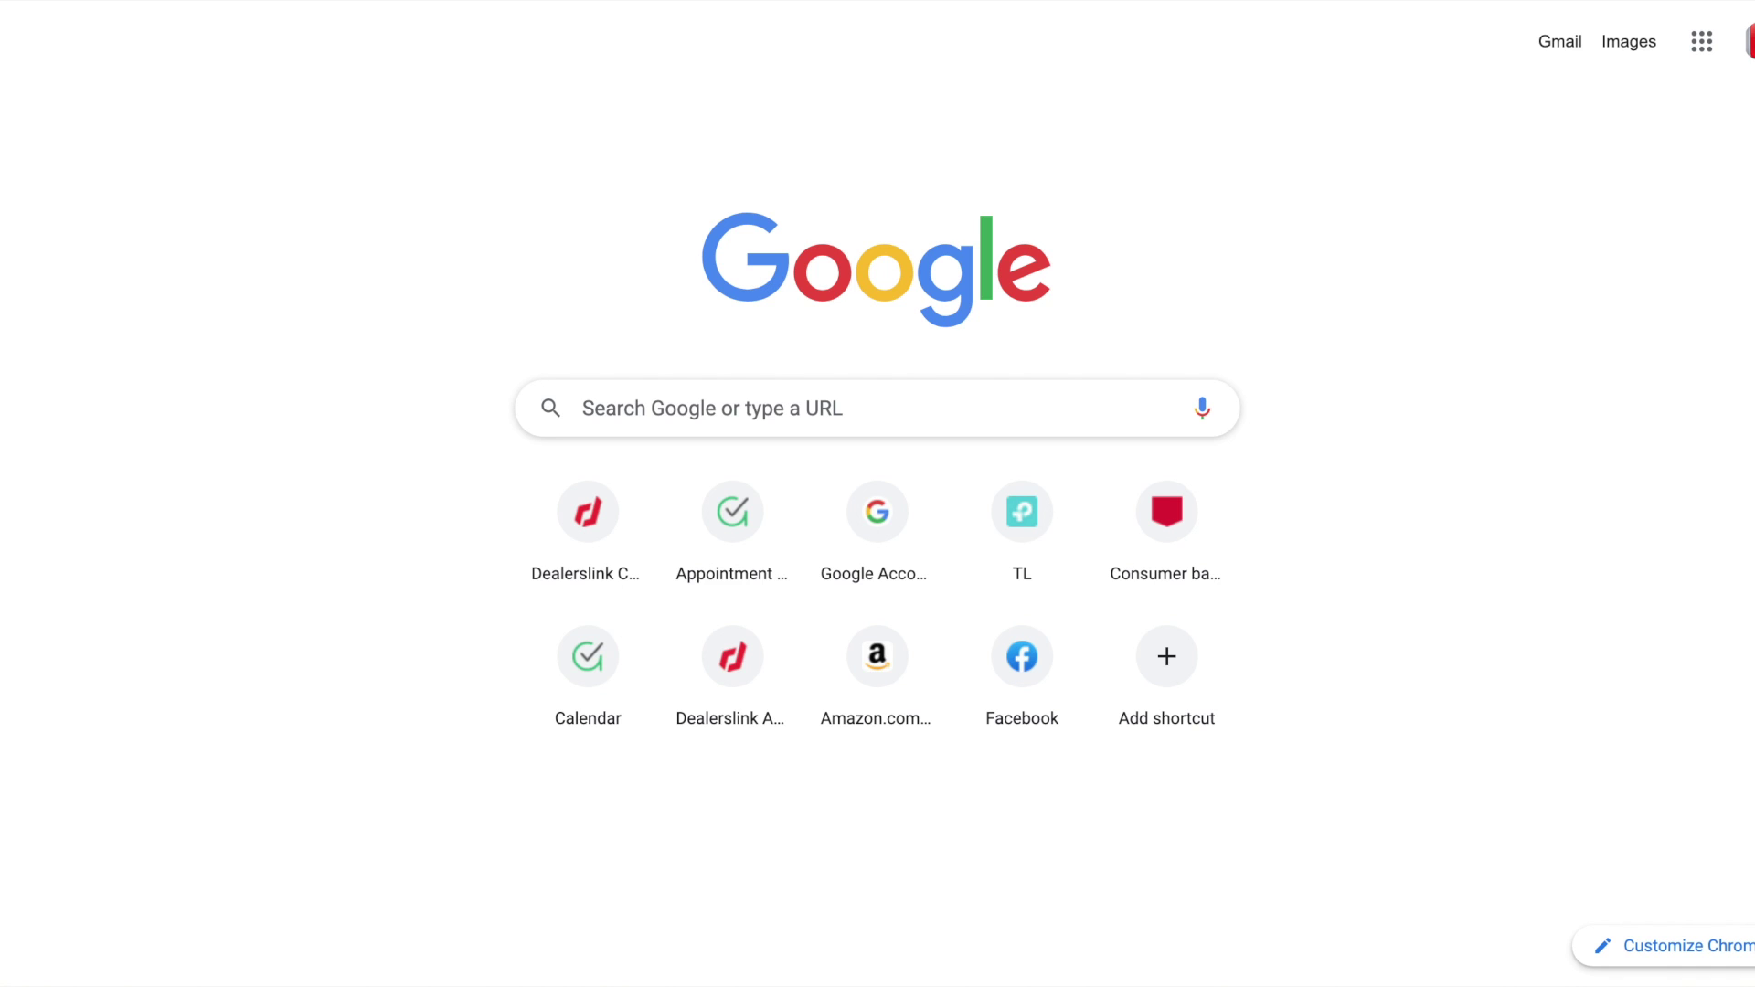
Open Outlook on the web from the 'off' address suggestion and switch to its calendar
text(off)
key(Down)
key(Down)
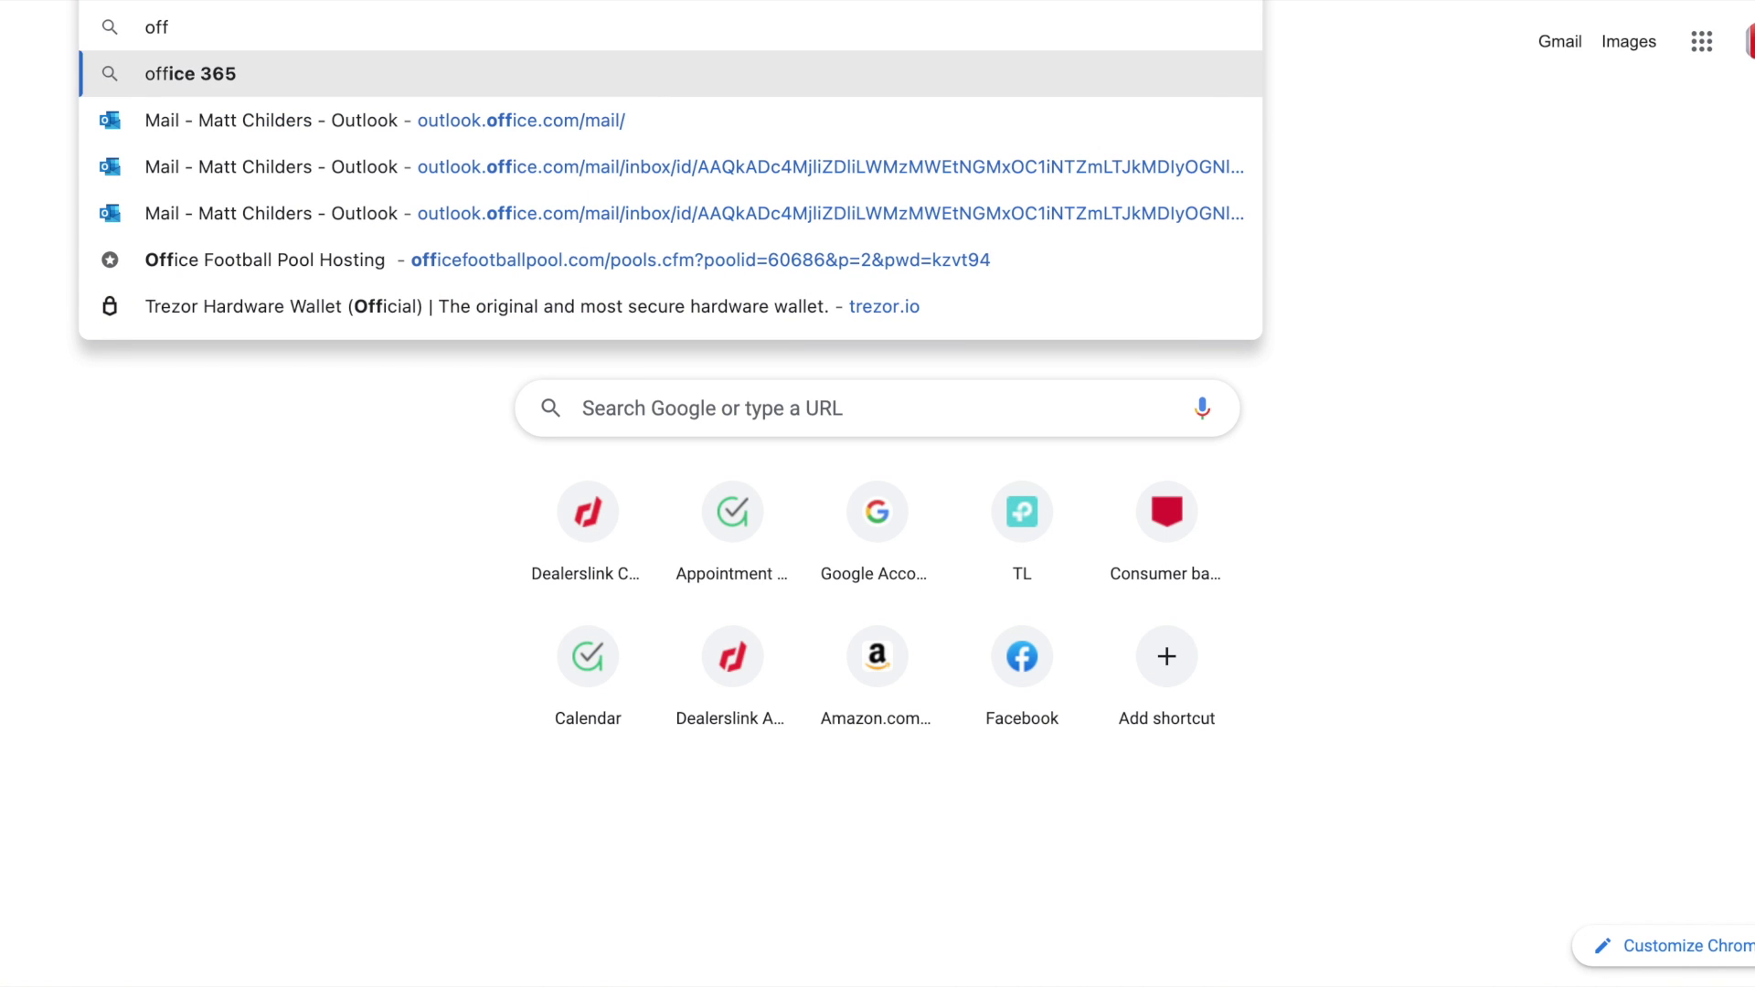
key(Return)
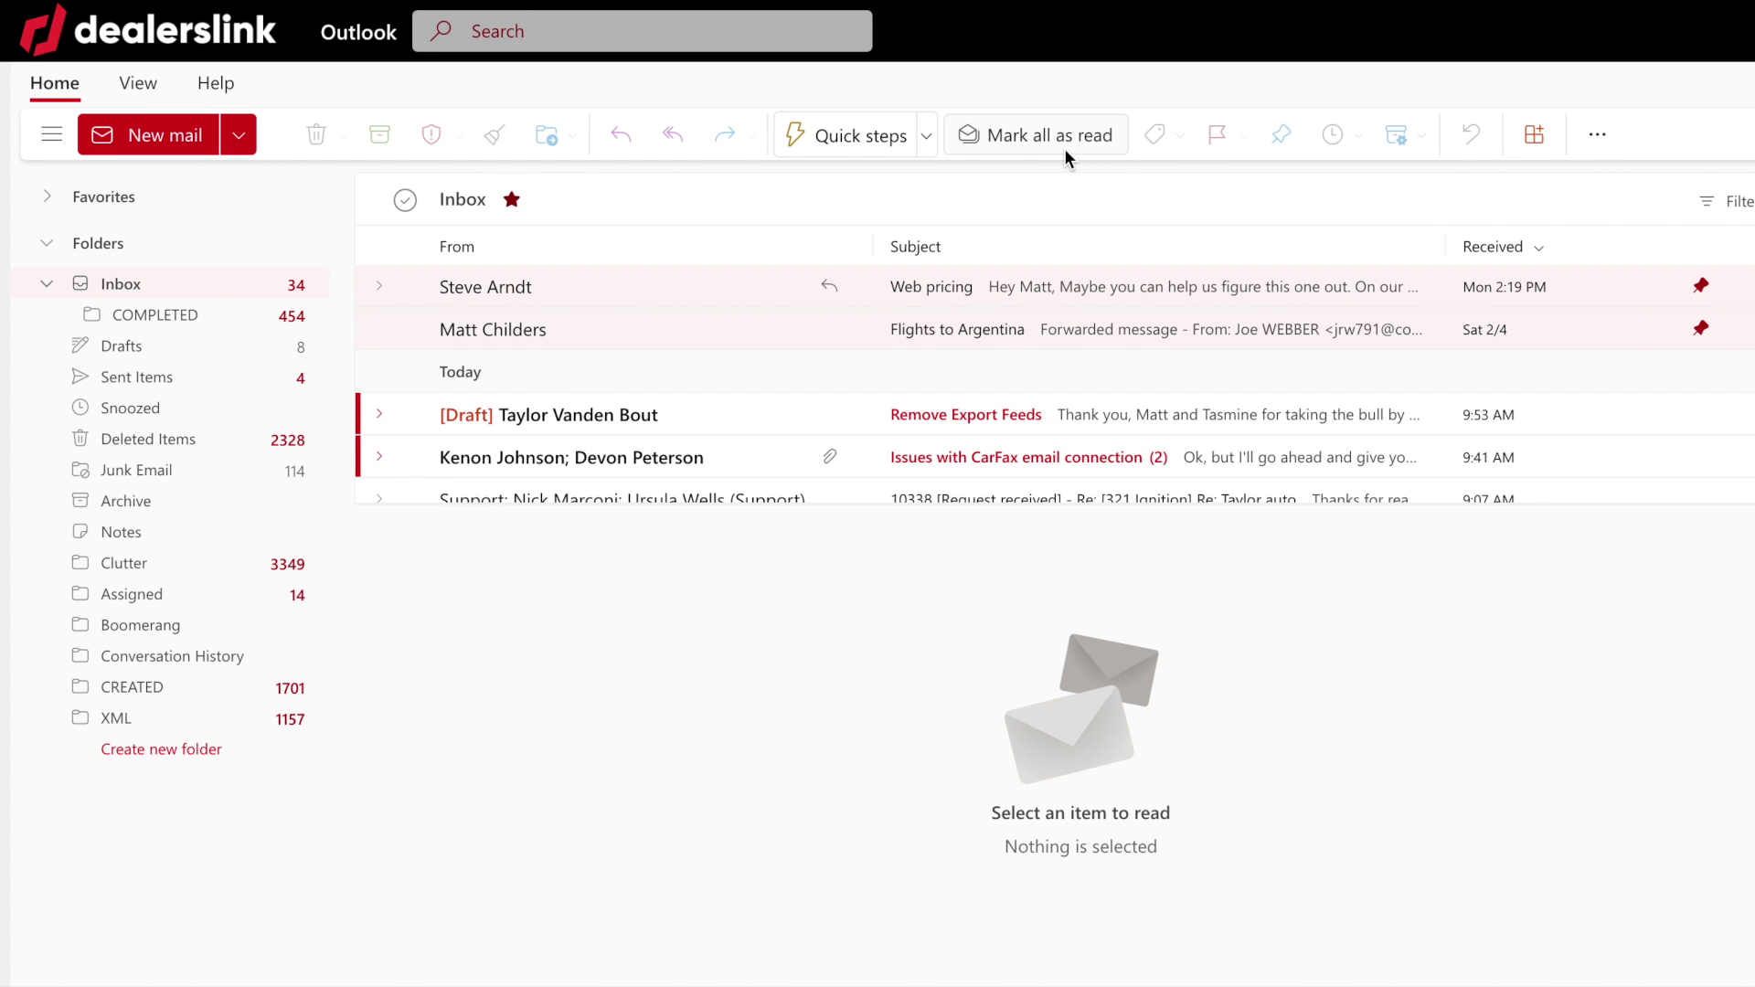
key(ctrl+2)
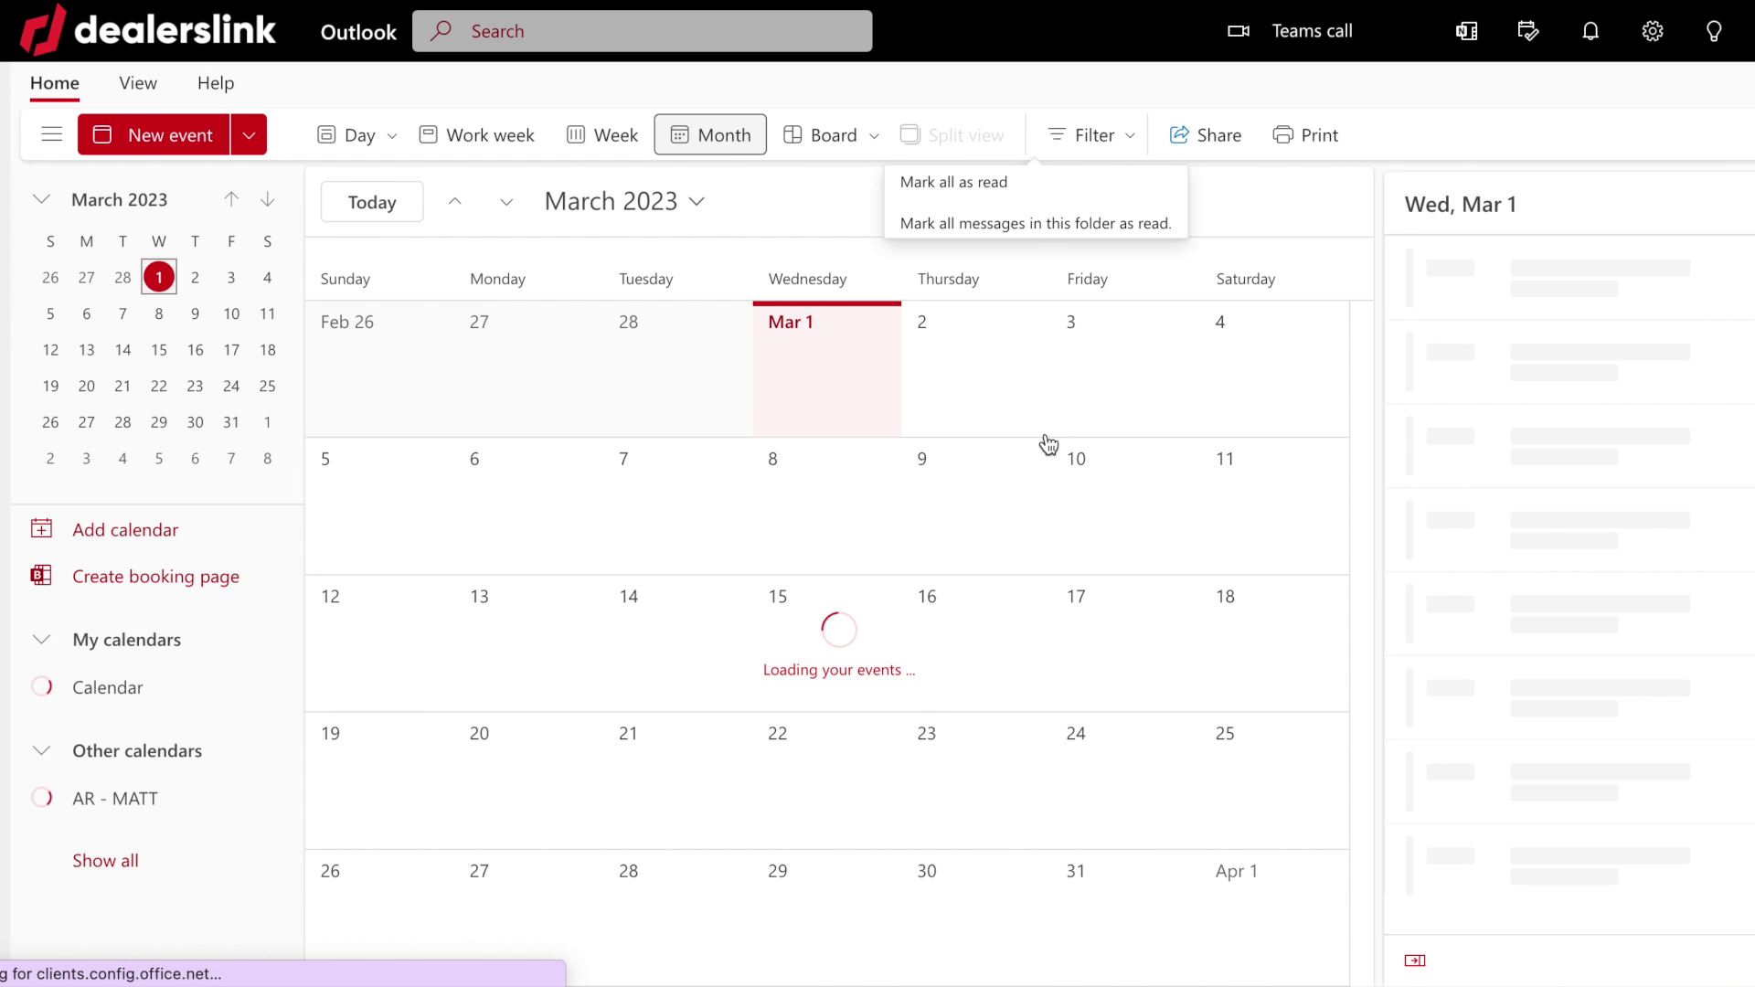
Review the March 16 events in Outlook and start a new event on that day
click(998, 692)
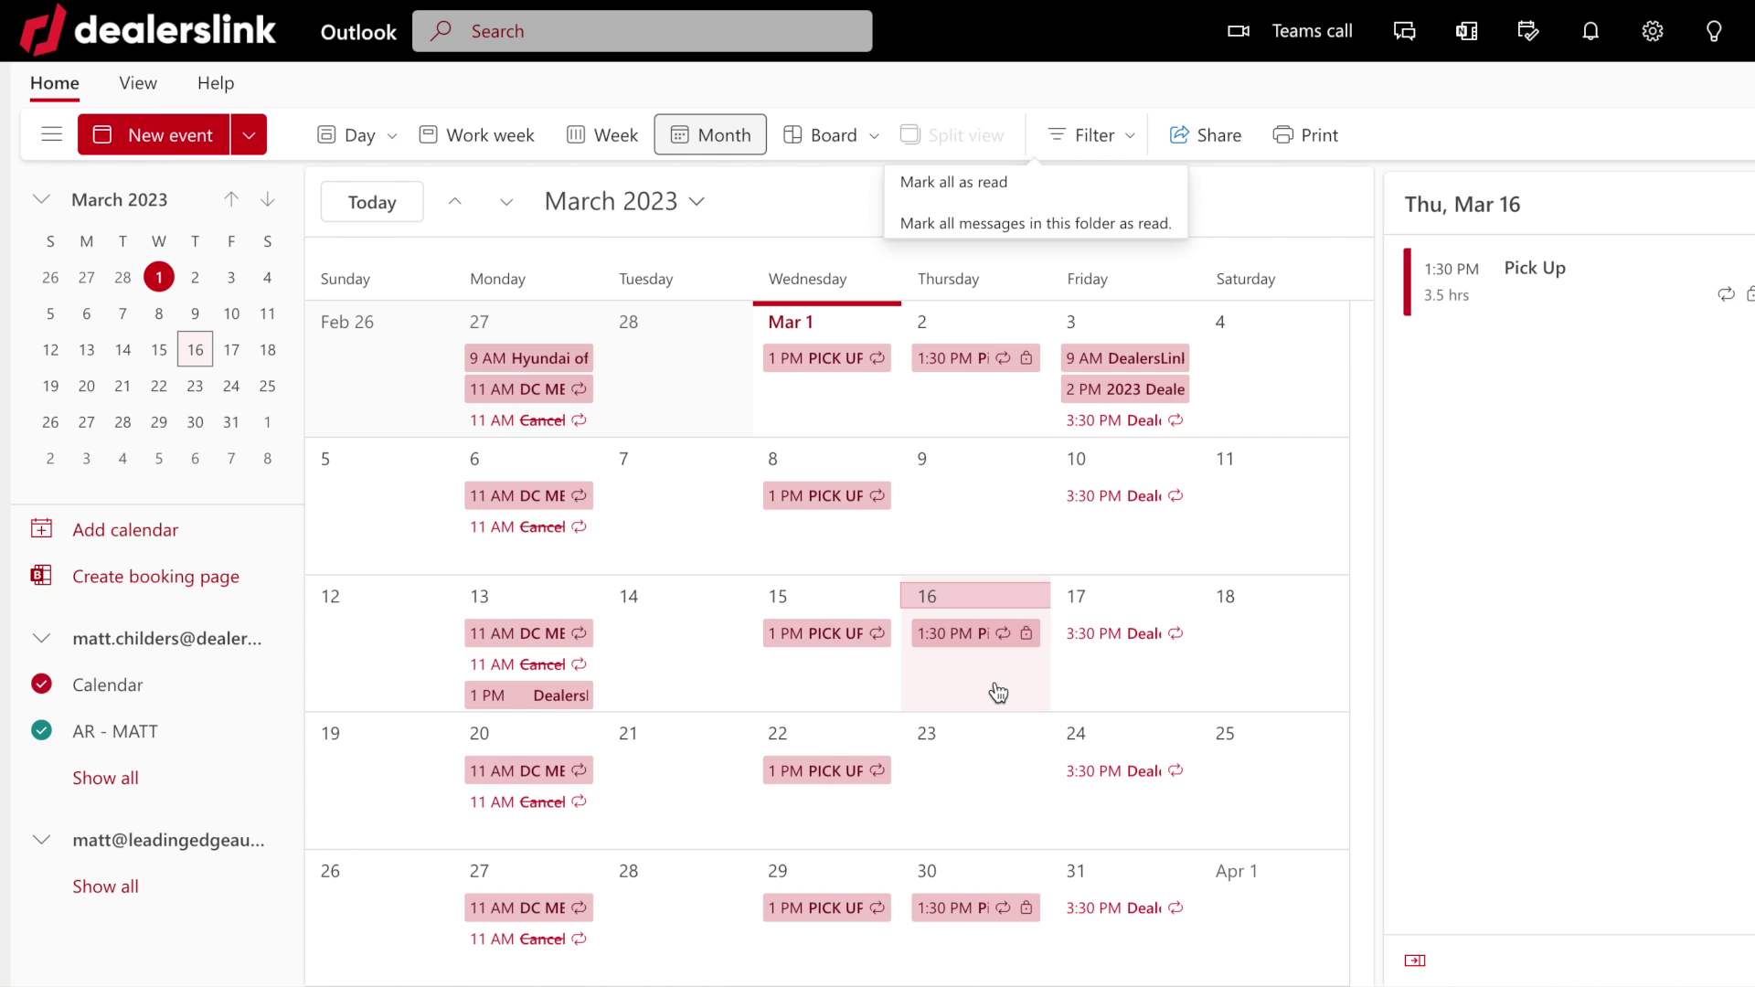
double_click(972, 686)
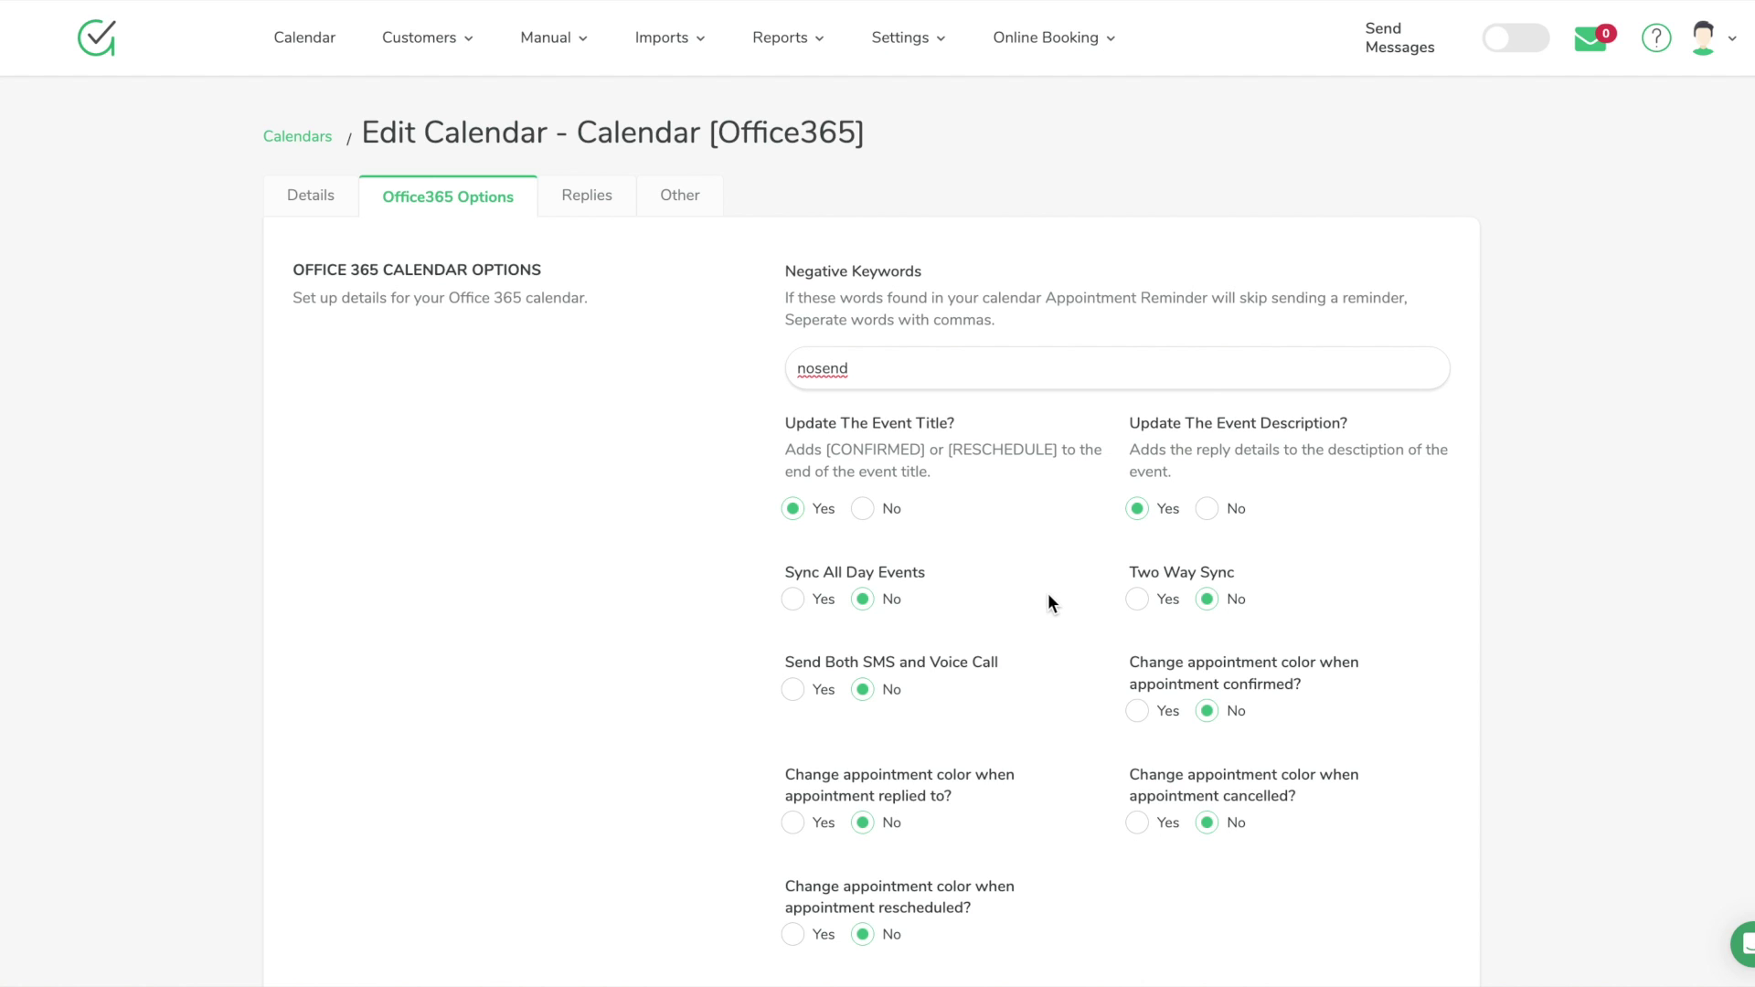
Turn on colour changes for confirmed (yellow), replied-to (orange) and cancelled (red) appointments
scroll(1055, 712, down, 1)
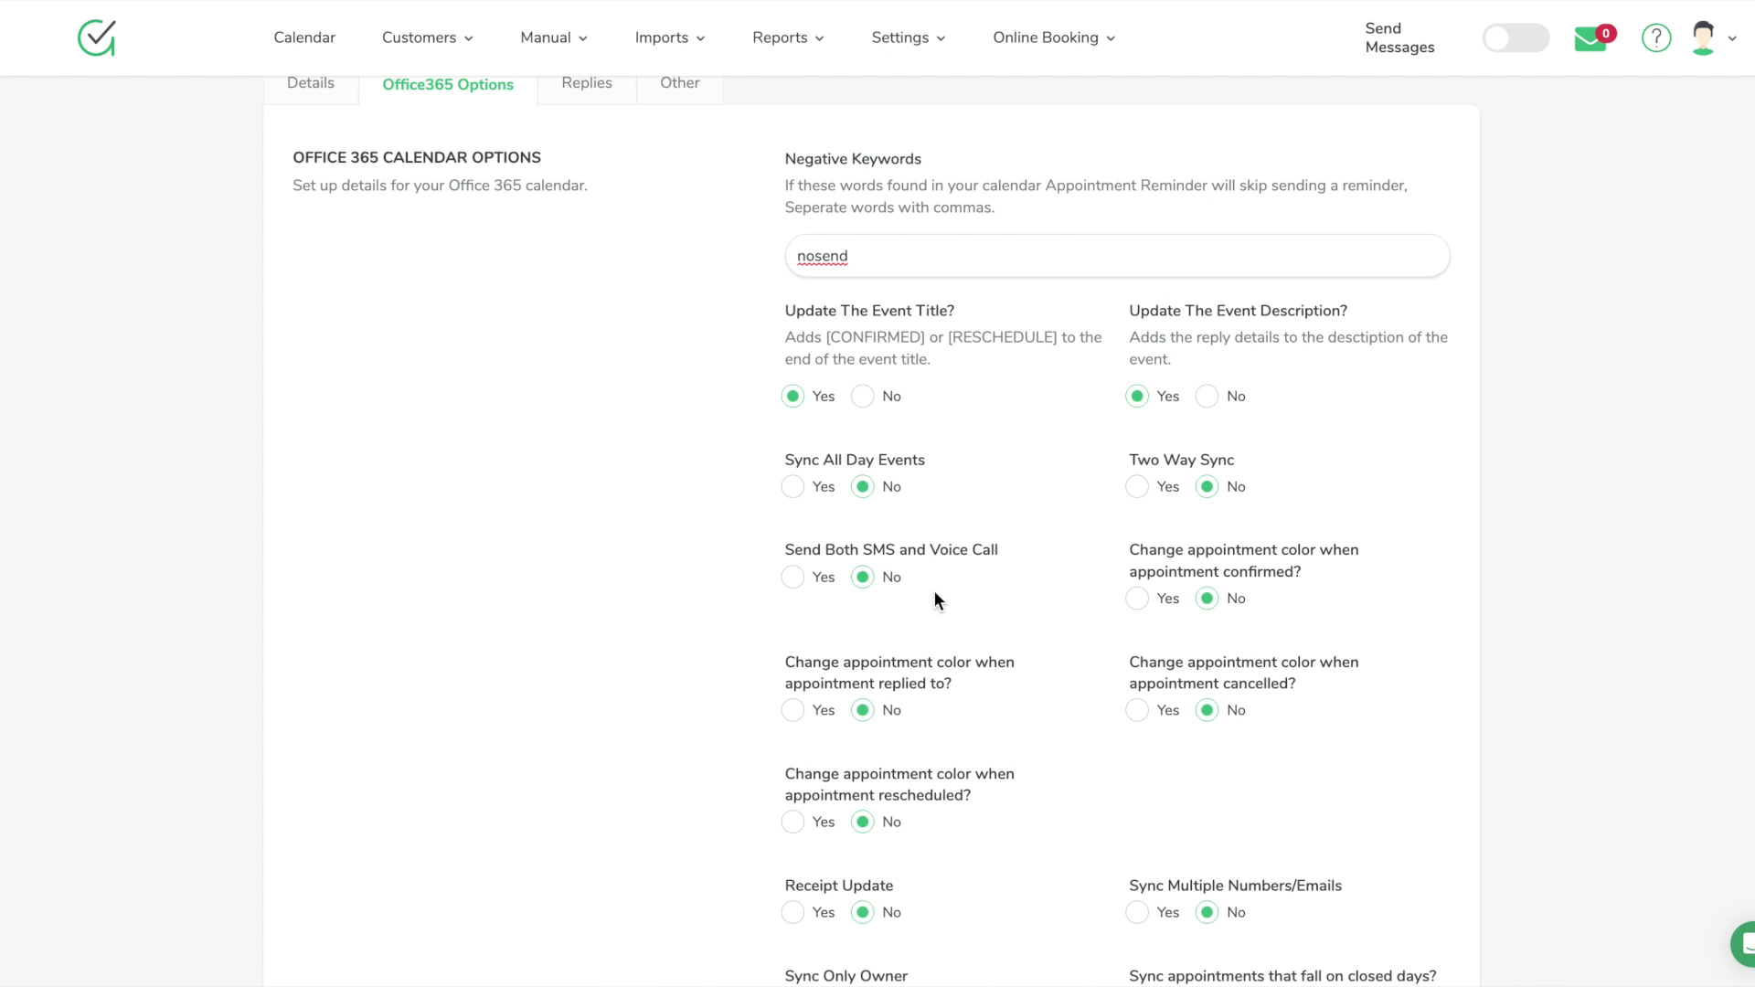
scroll(1070, 670, down, 1)
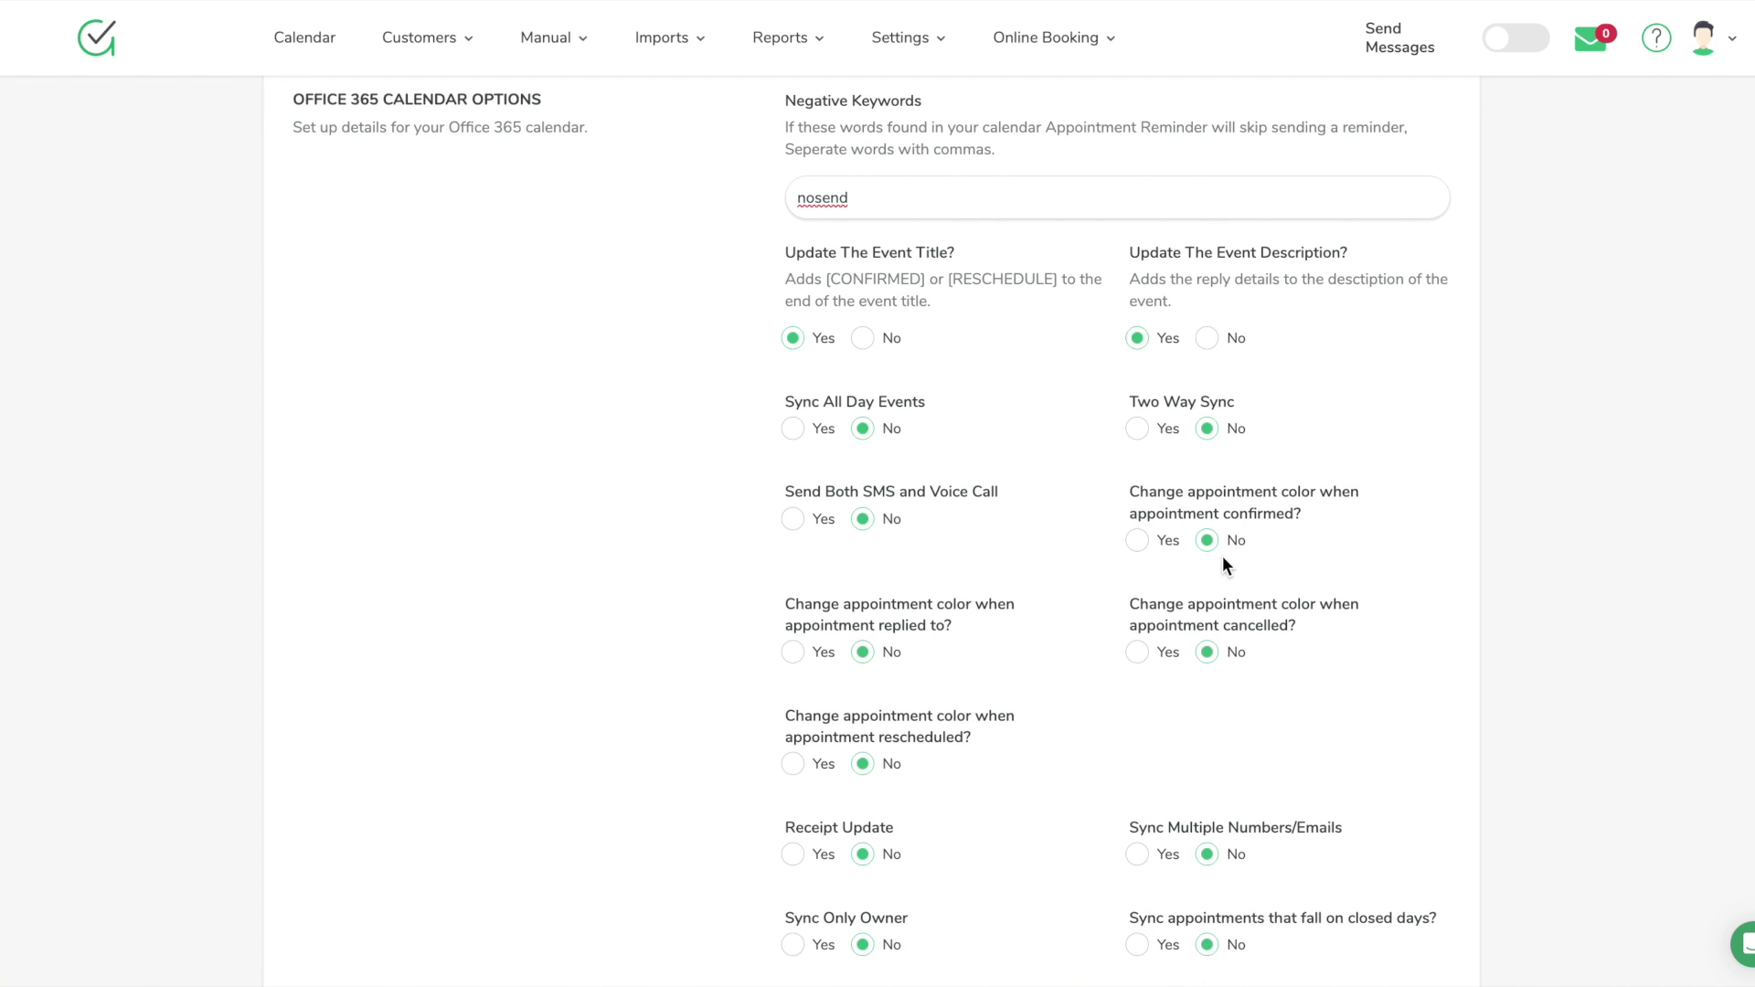
click(1139, 541)
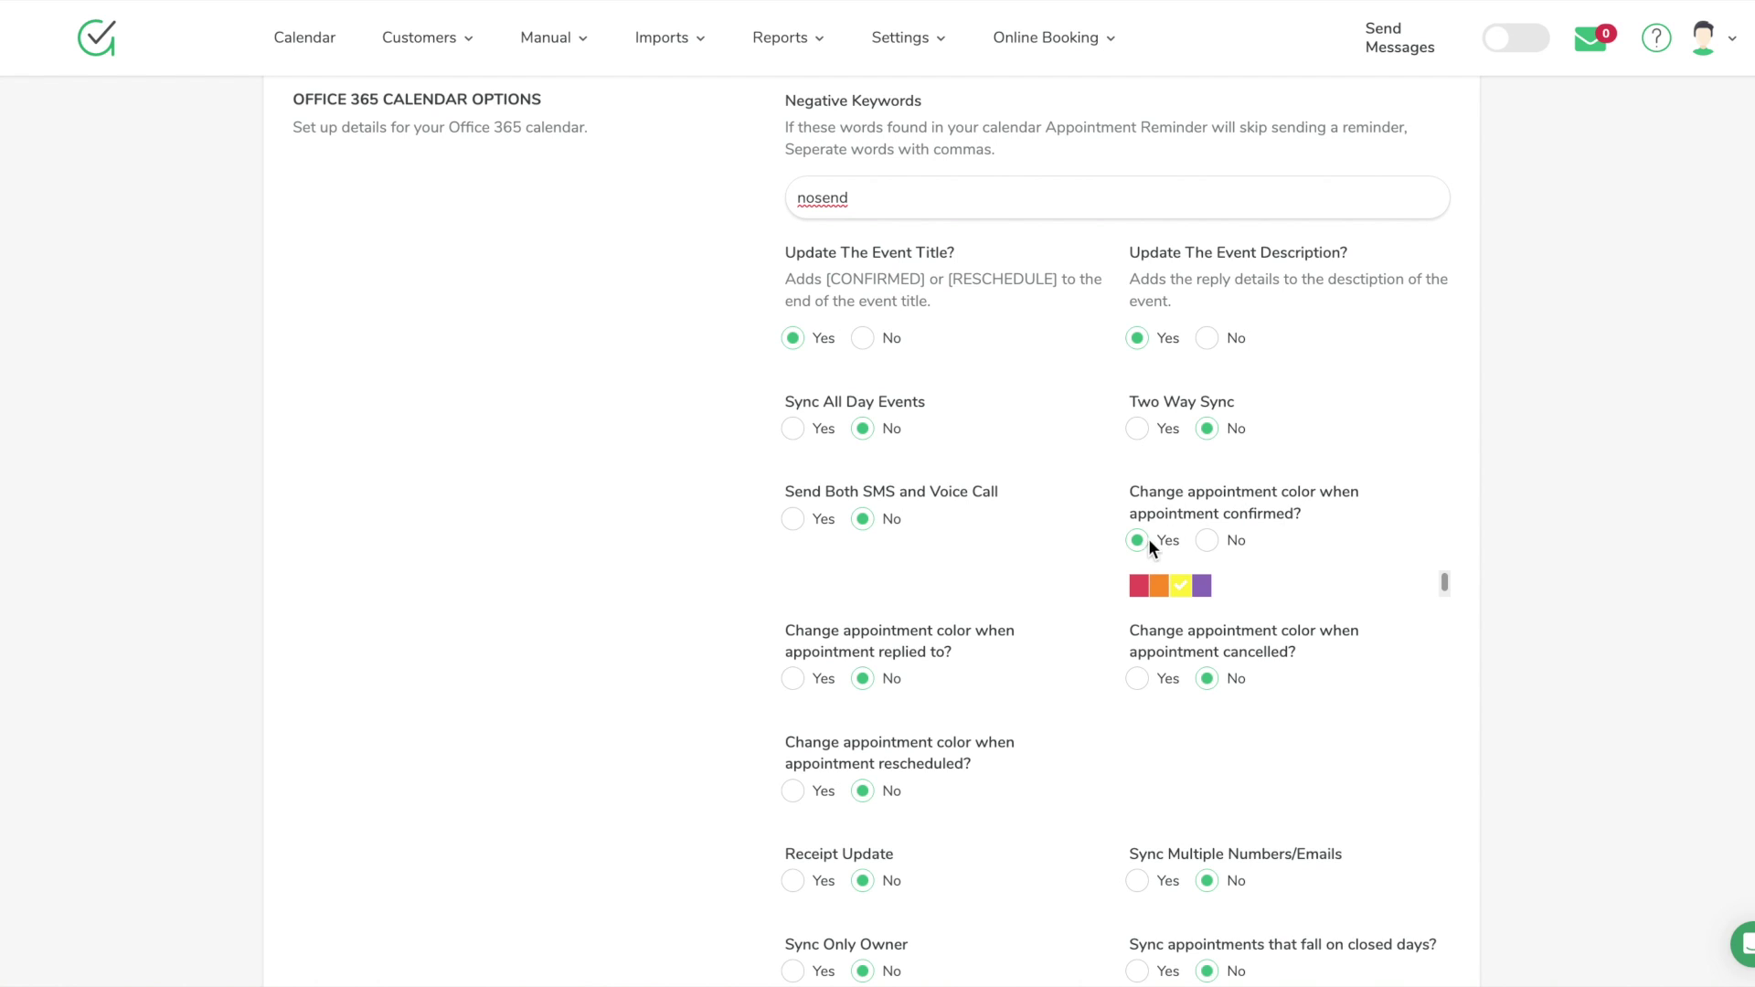
scroll(1056, 666, down, 1)
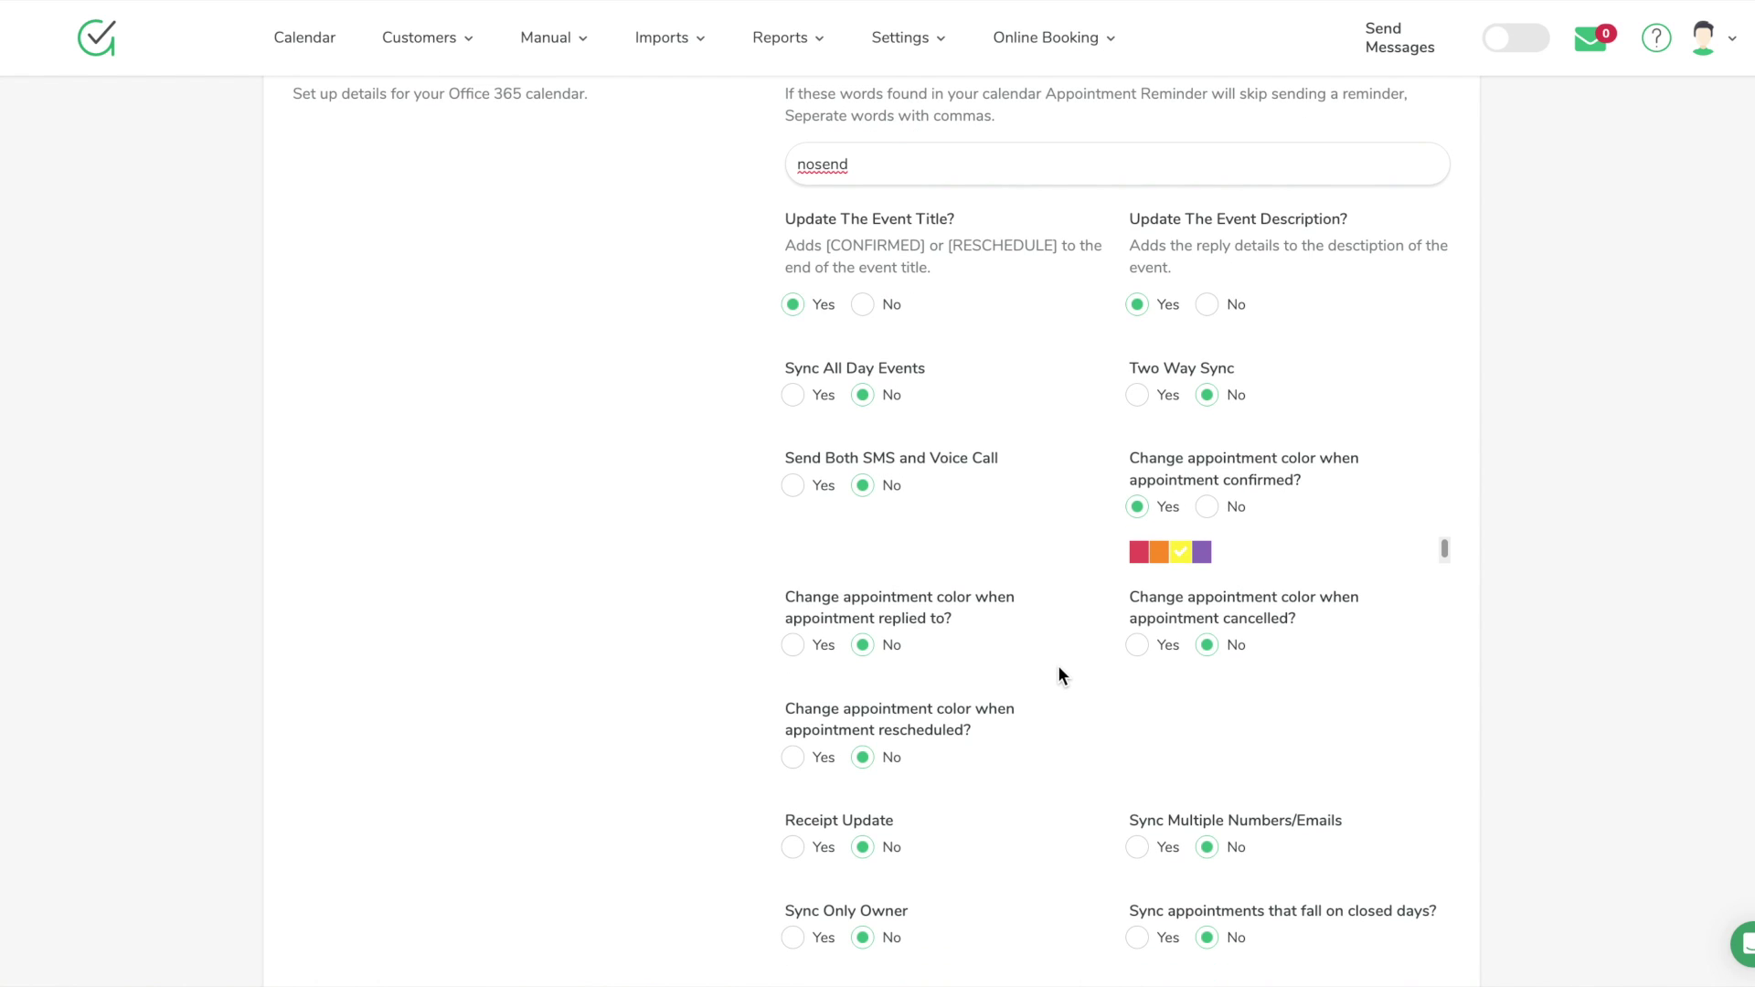
scroll(1059, 667, down, 3)
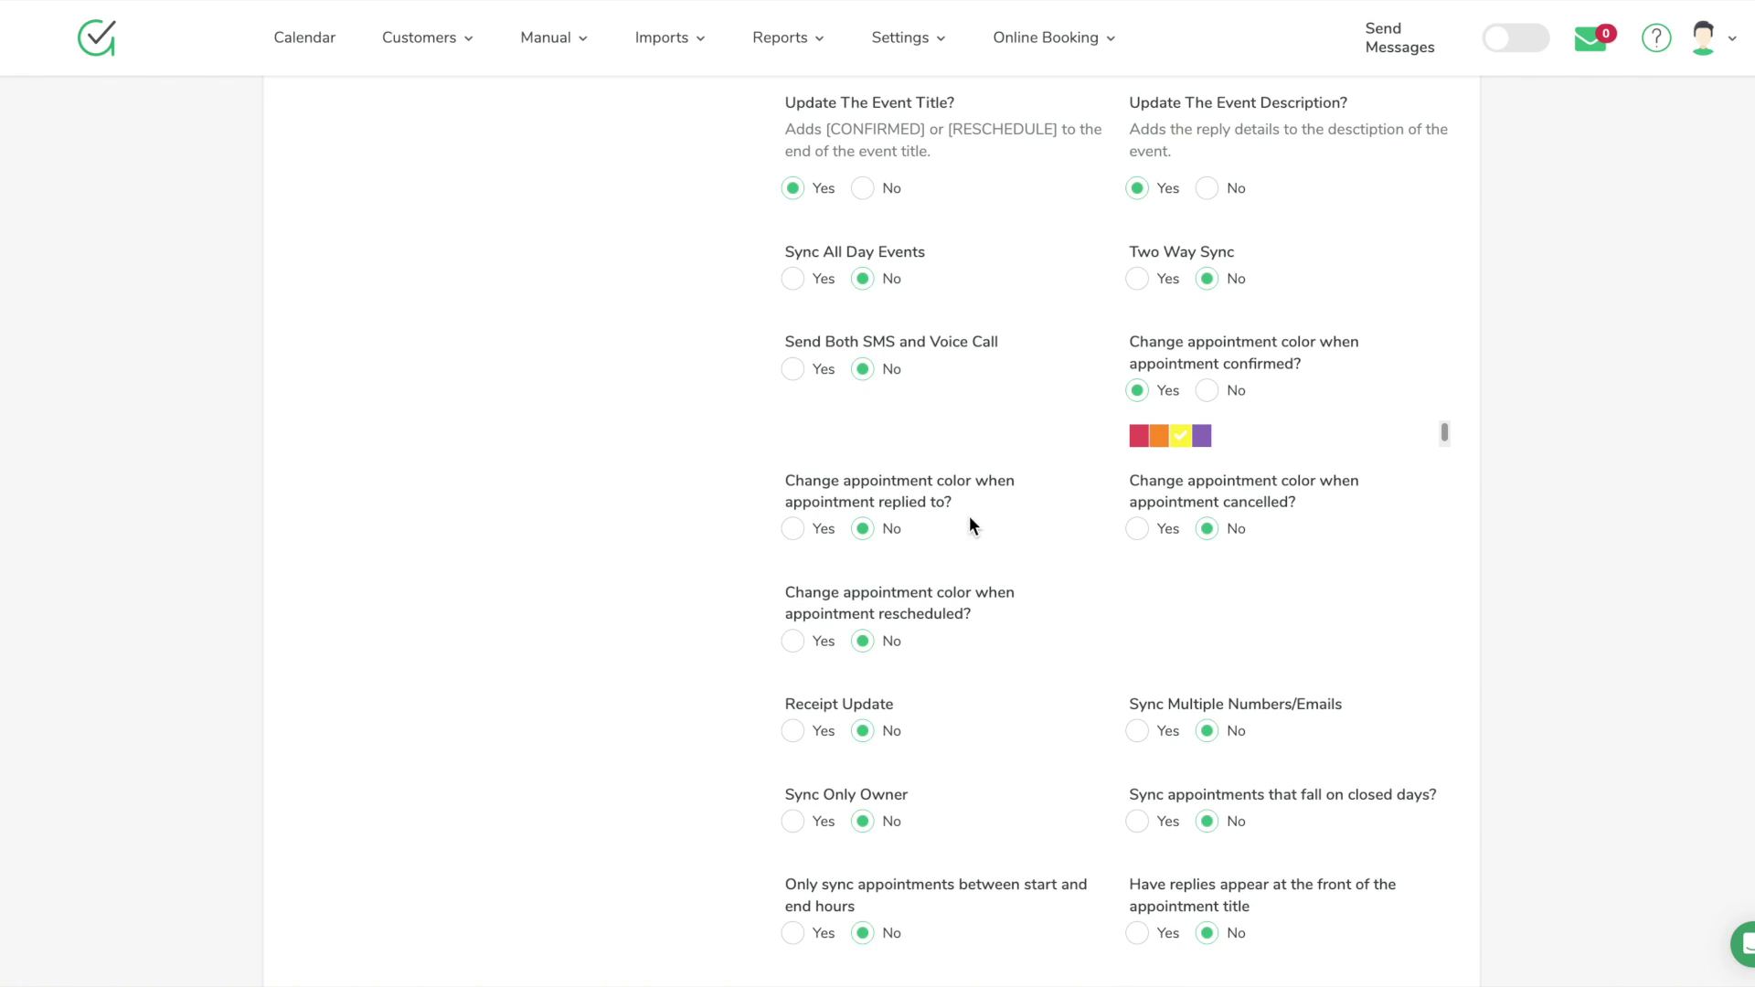
click(801, 528)
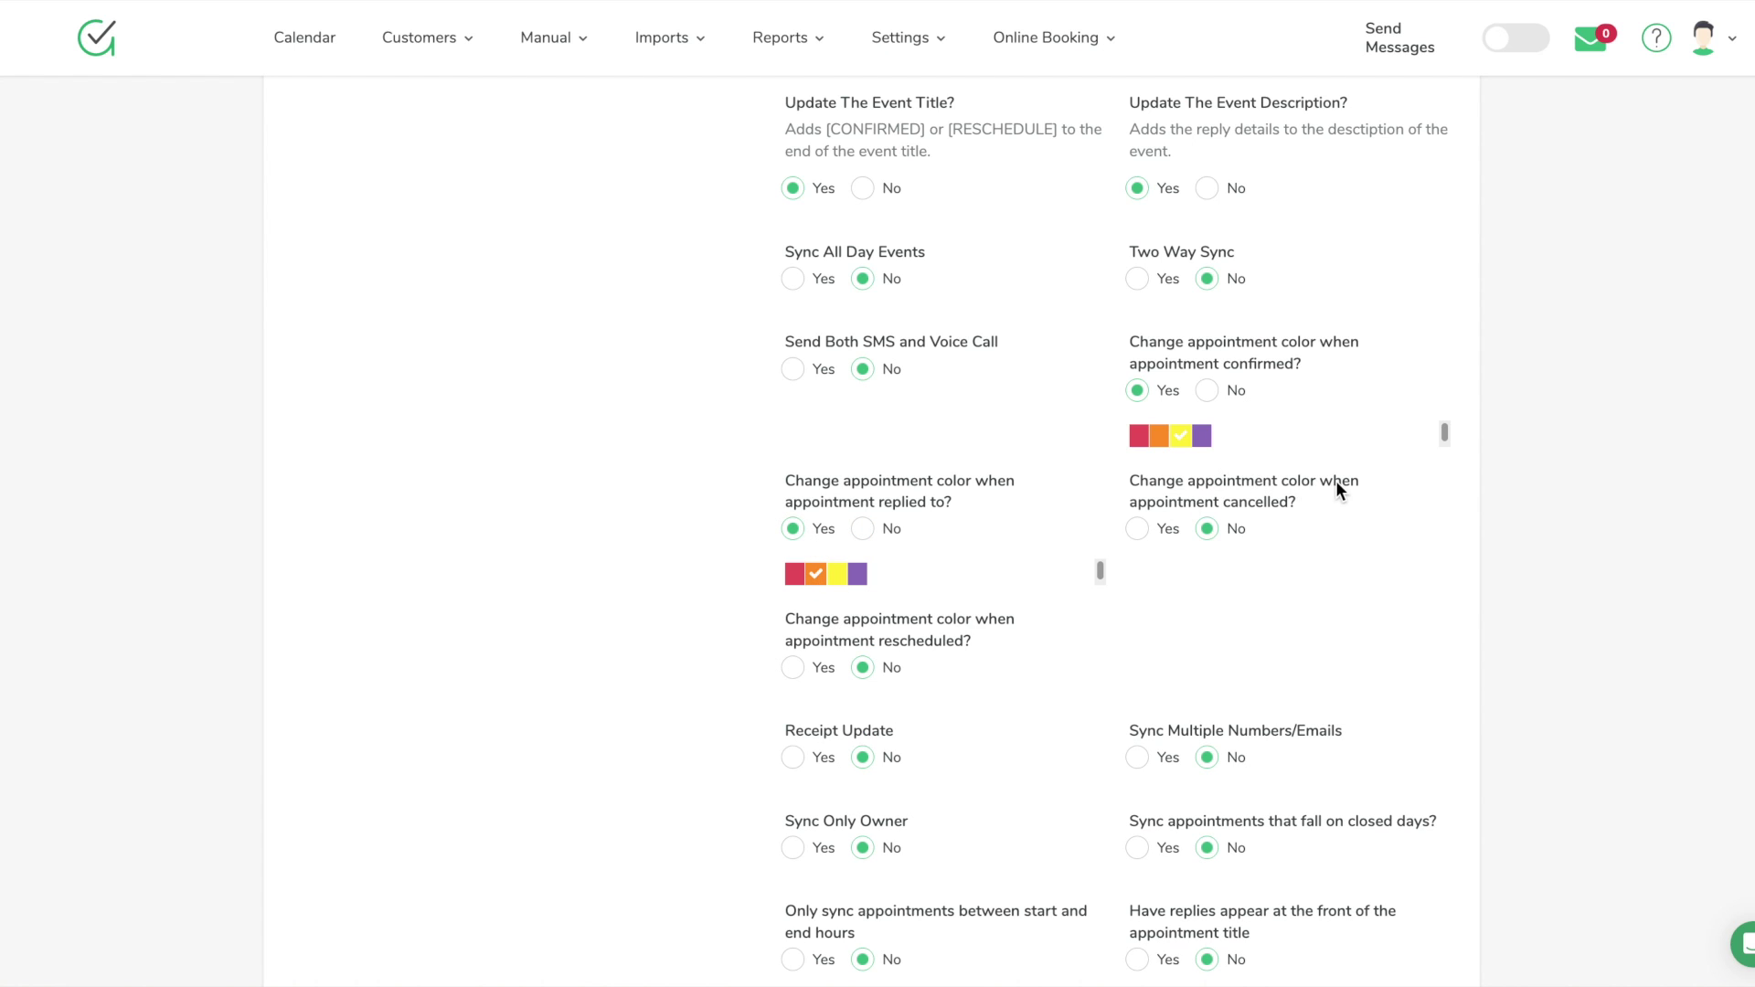
click(1141, 528)
click(1137, 576)
scroll(1113, 673, down, 1)
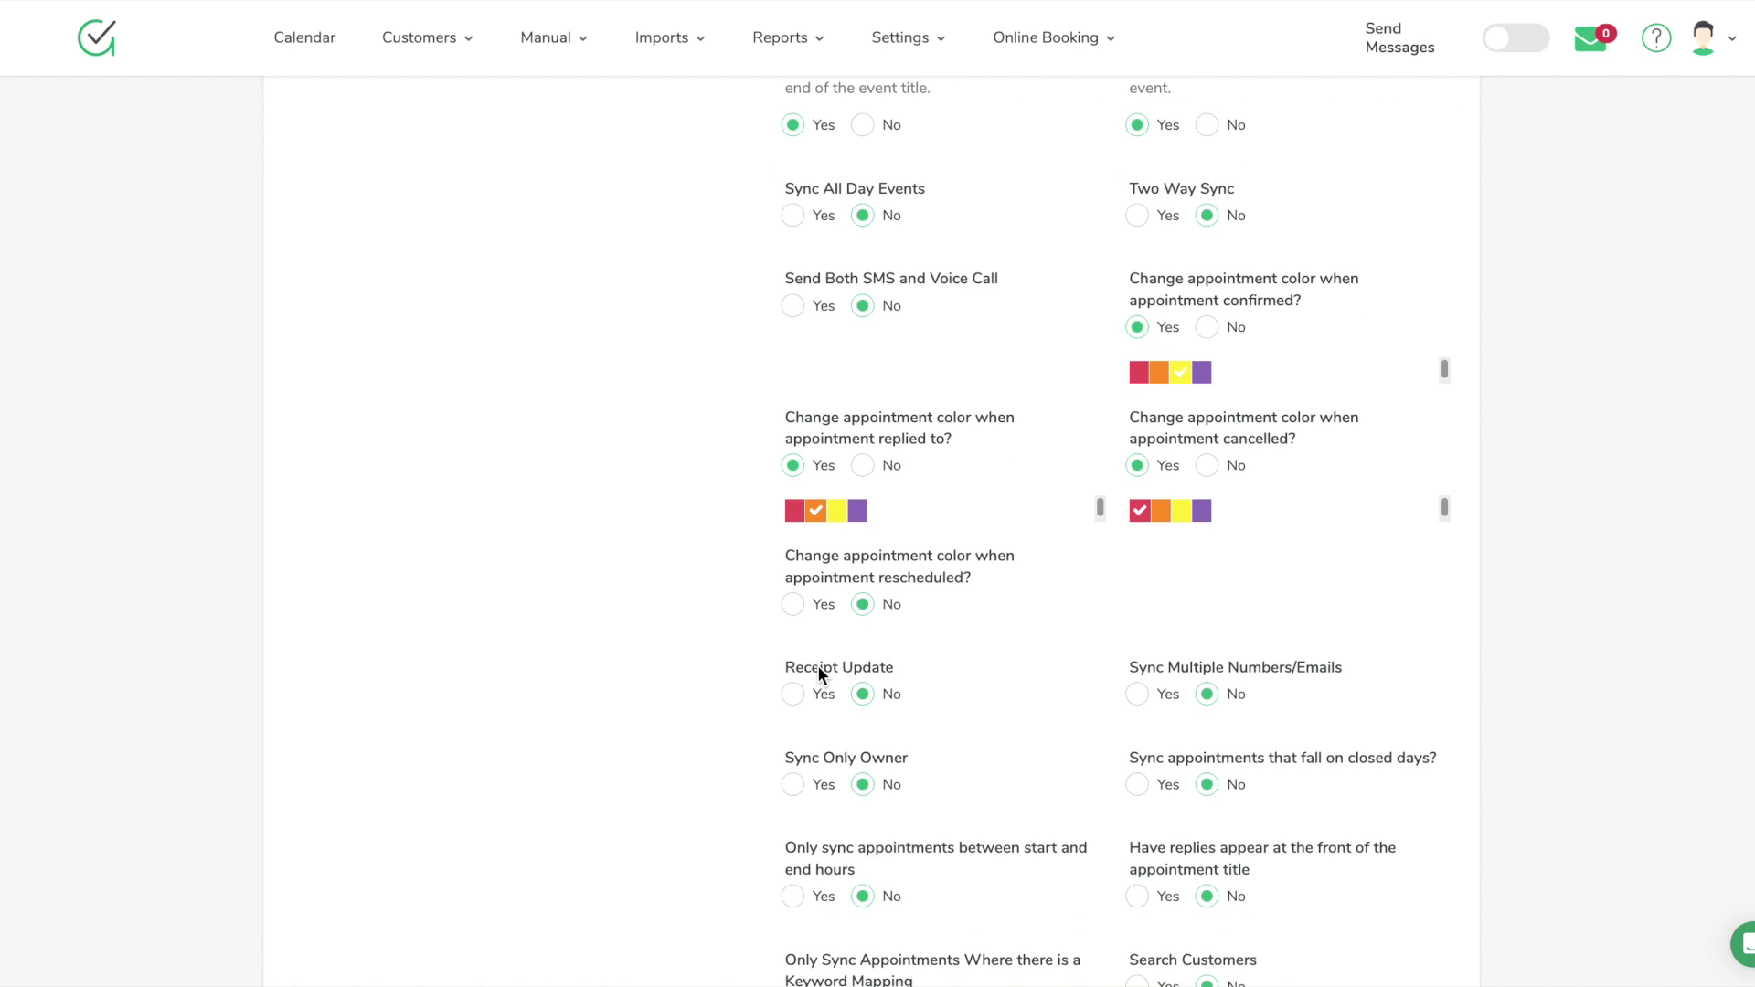
scroll(817, 665, down, 2)
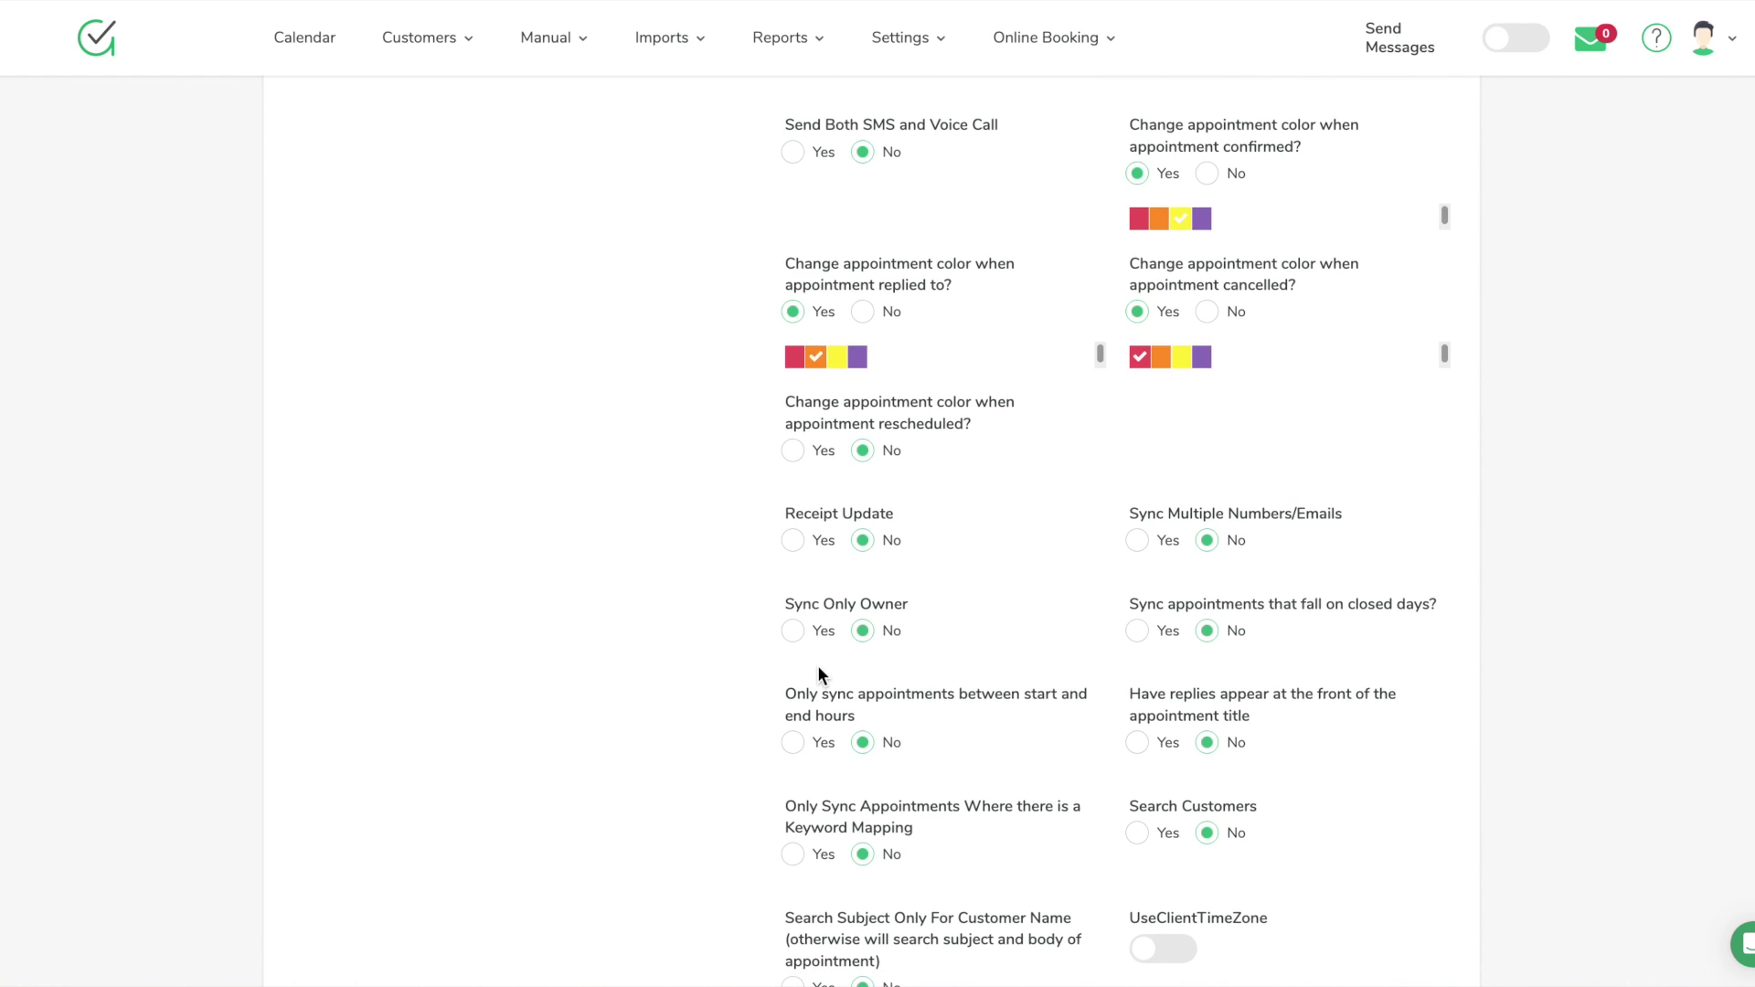
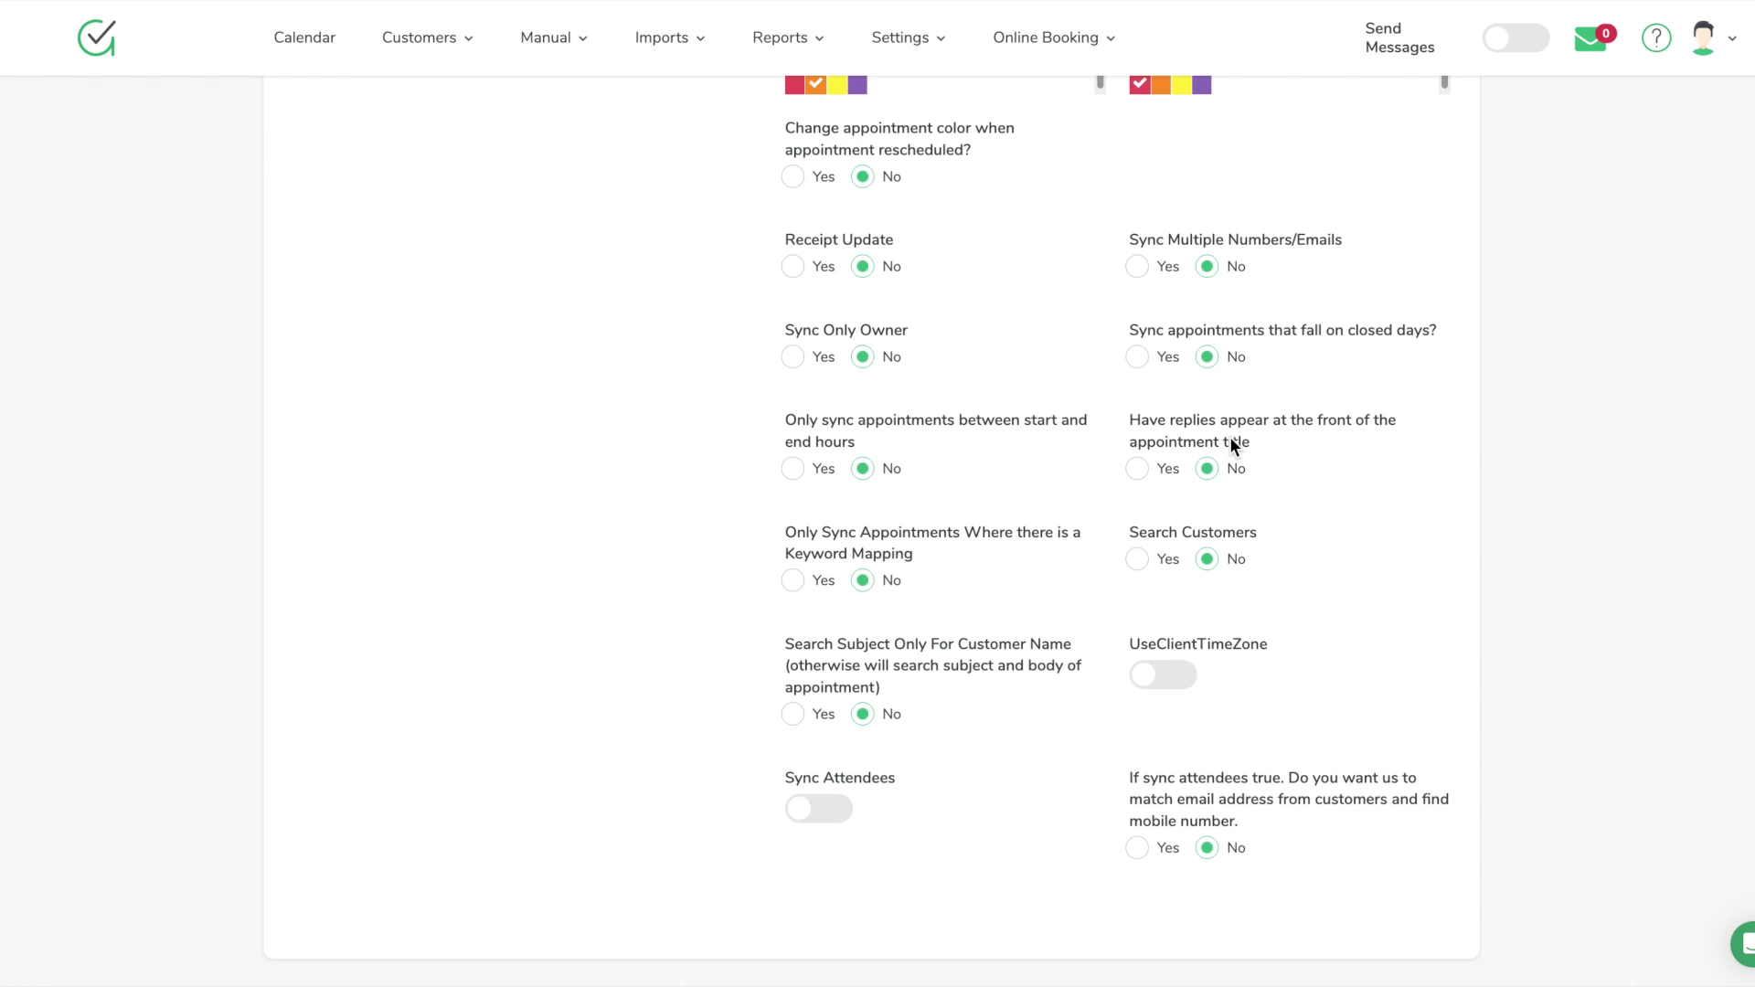
Set 'Have replies appear at the front of the appointment title' to Yes and save the sync settings
click(1138, 469)
scroll(972, 749, down, 1)
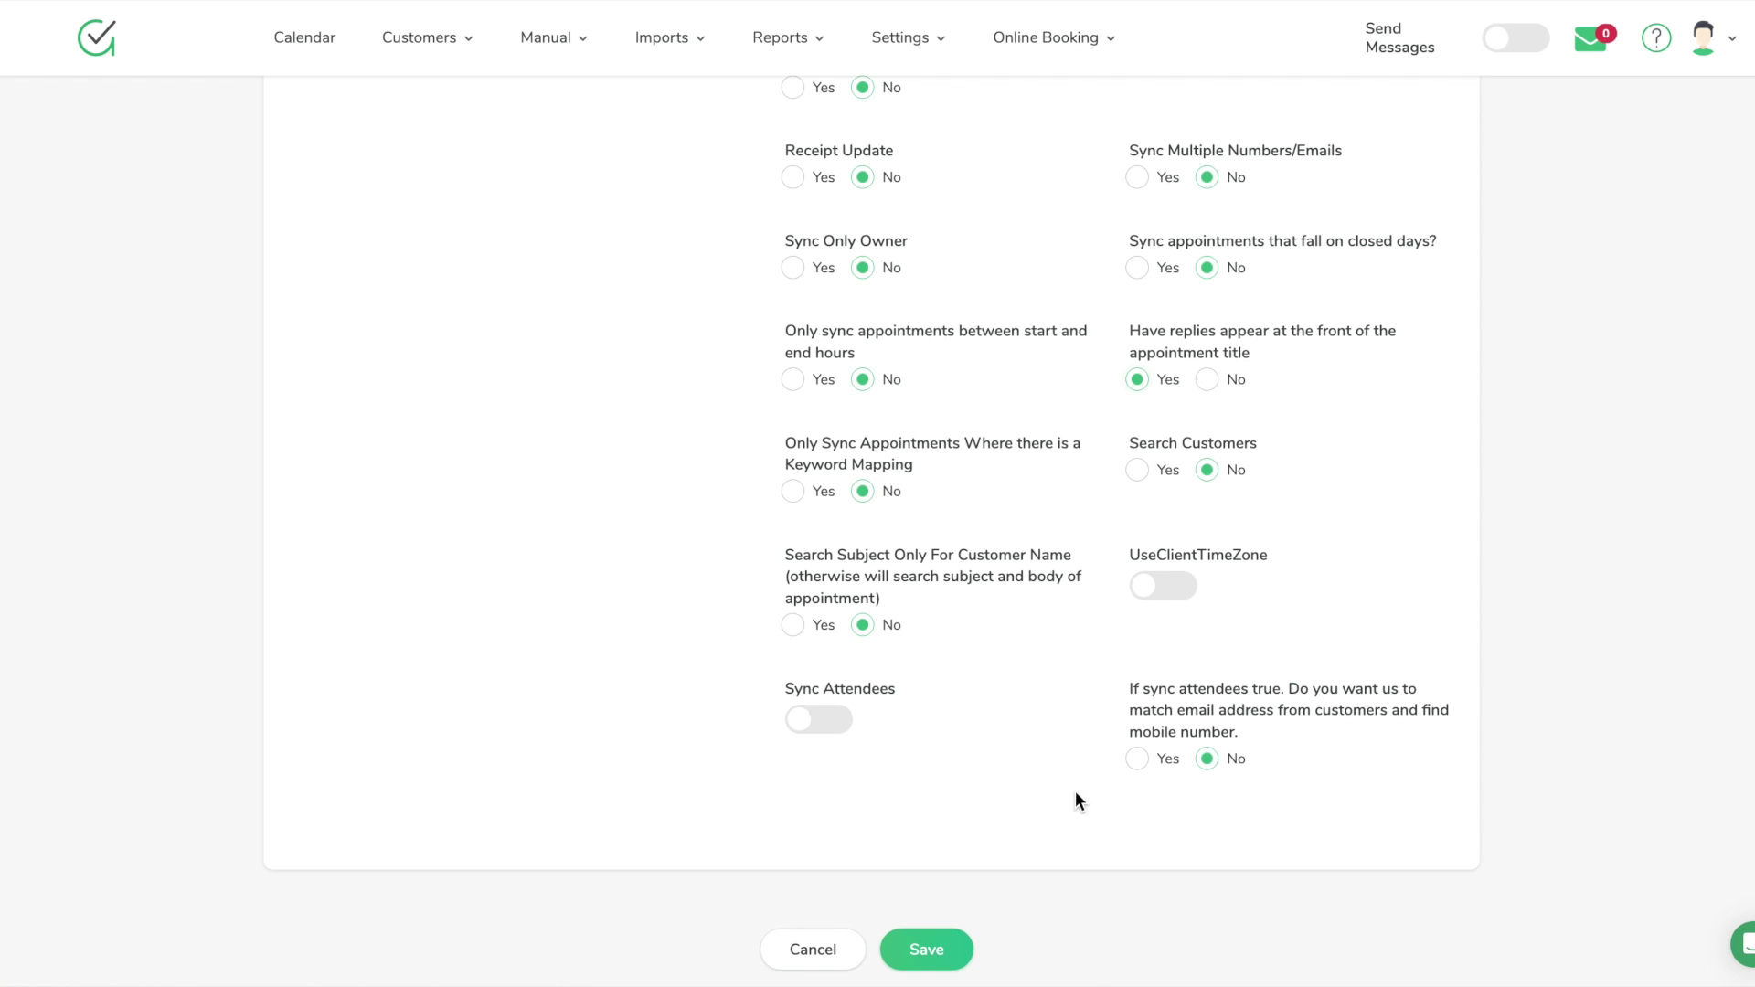
click(954, 951)
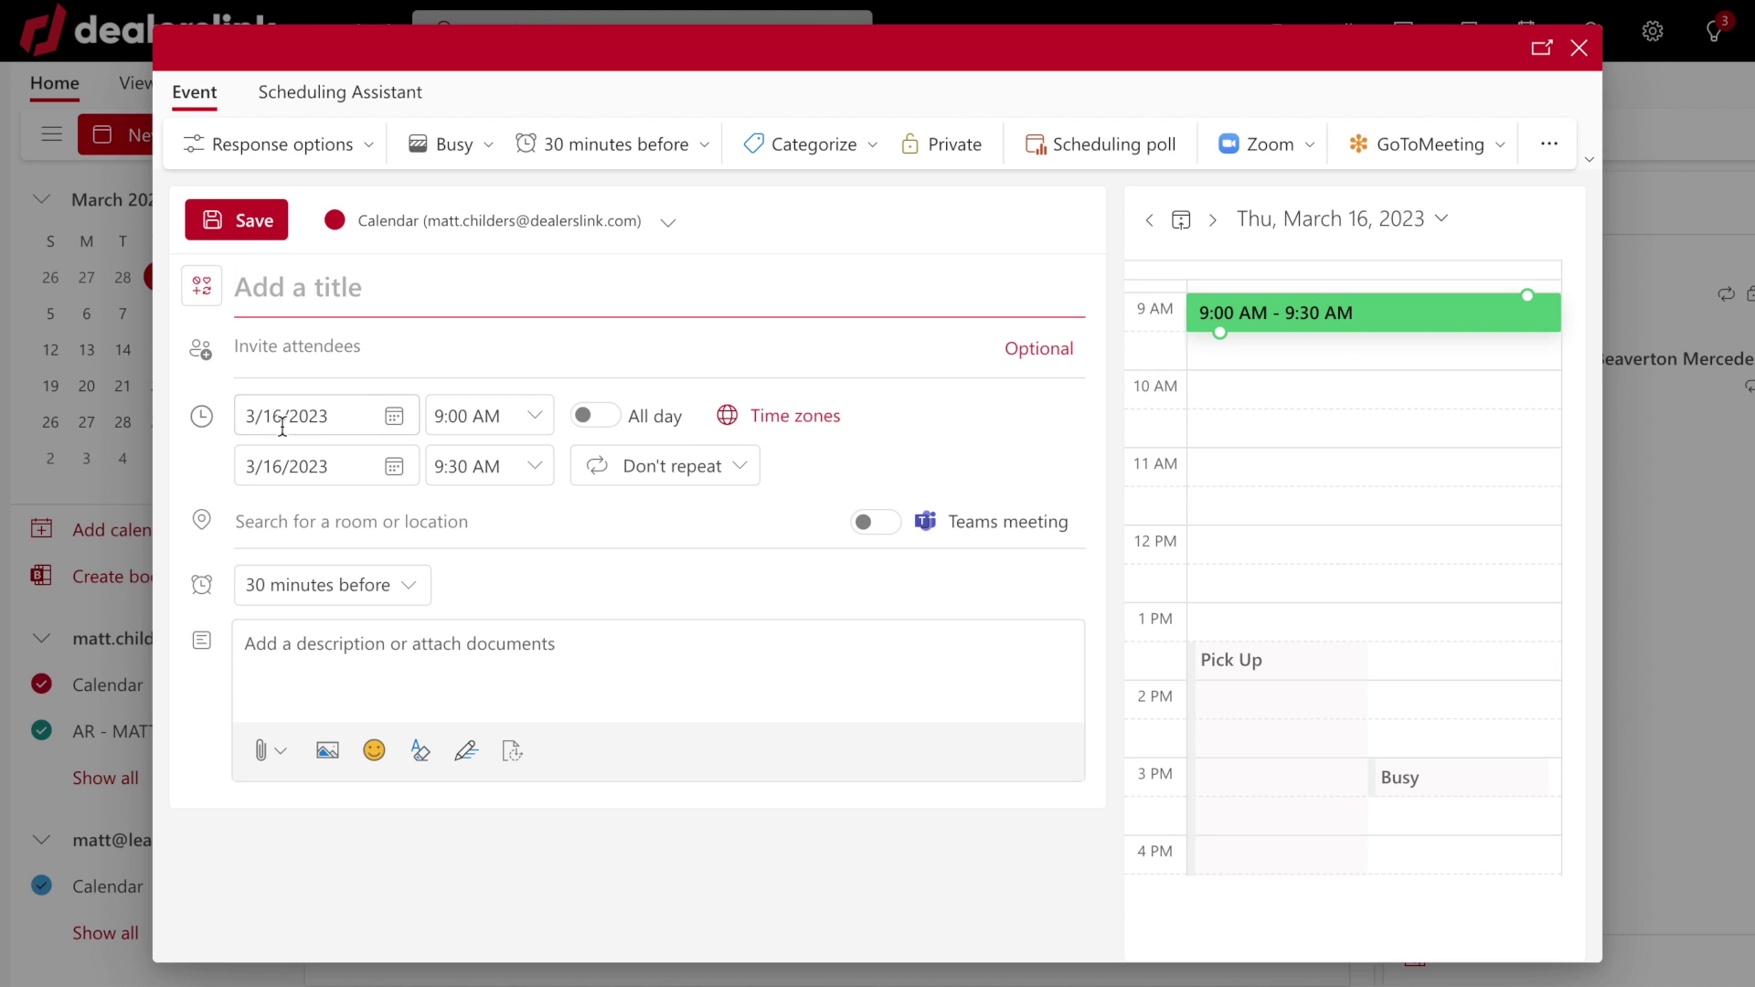
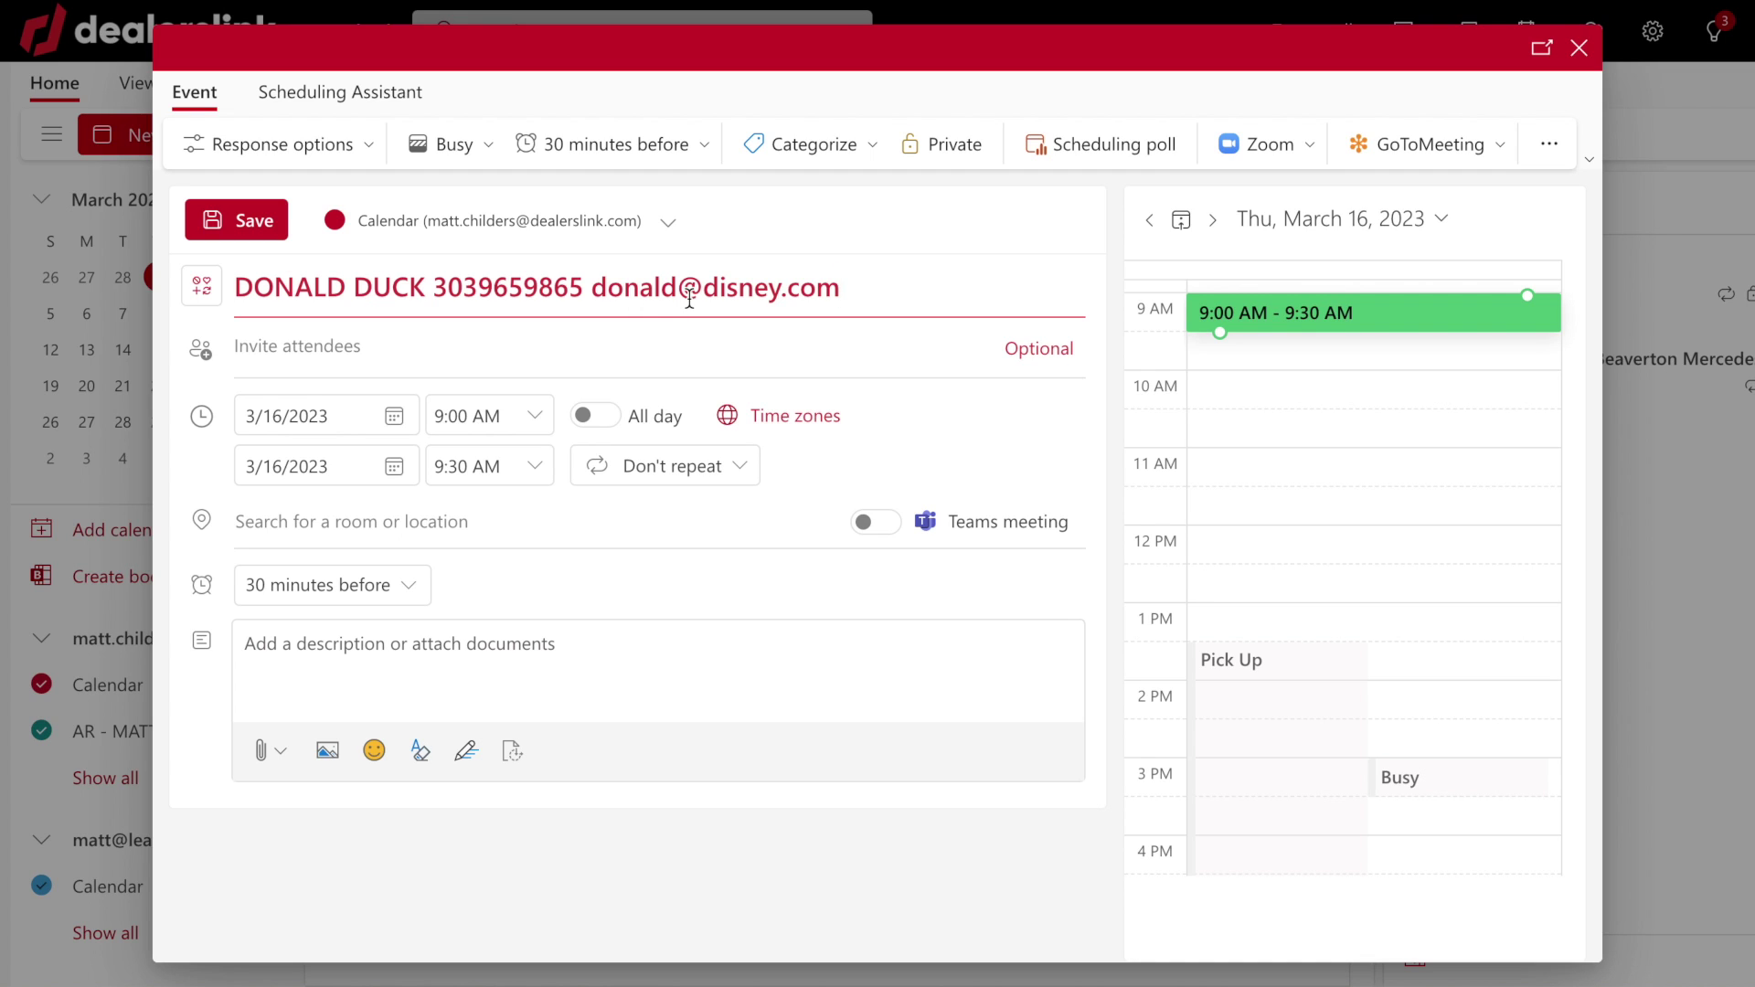
Save the March 16 9:00 AM event without adding a description or location
click(310, 685)
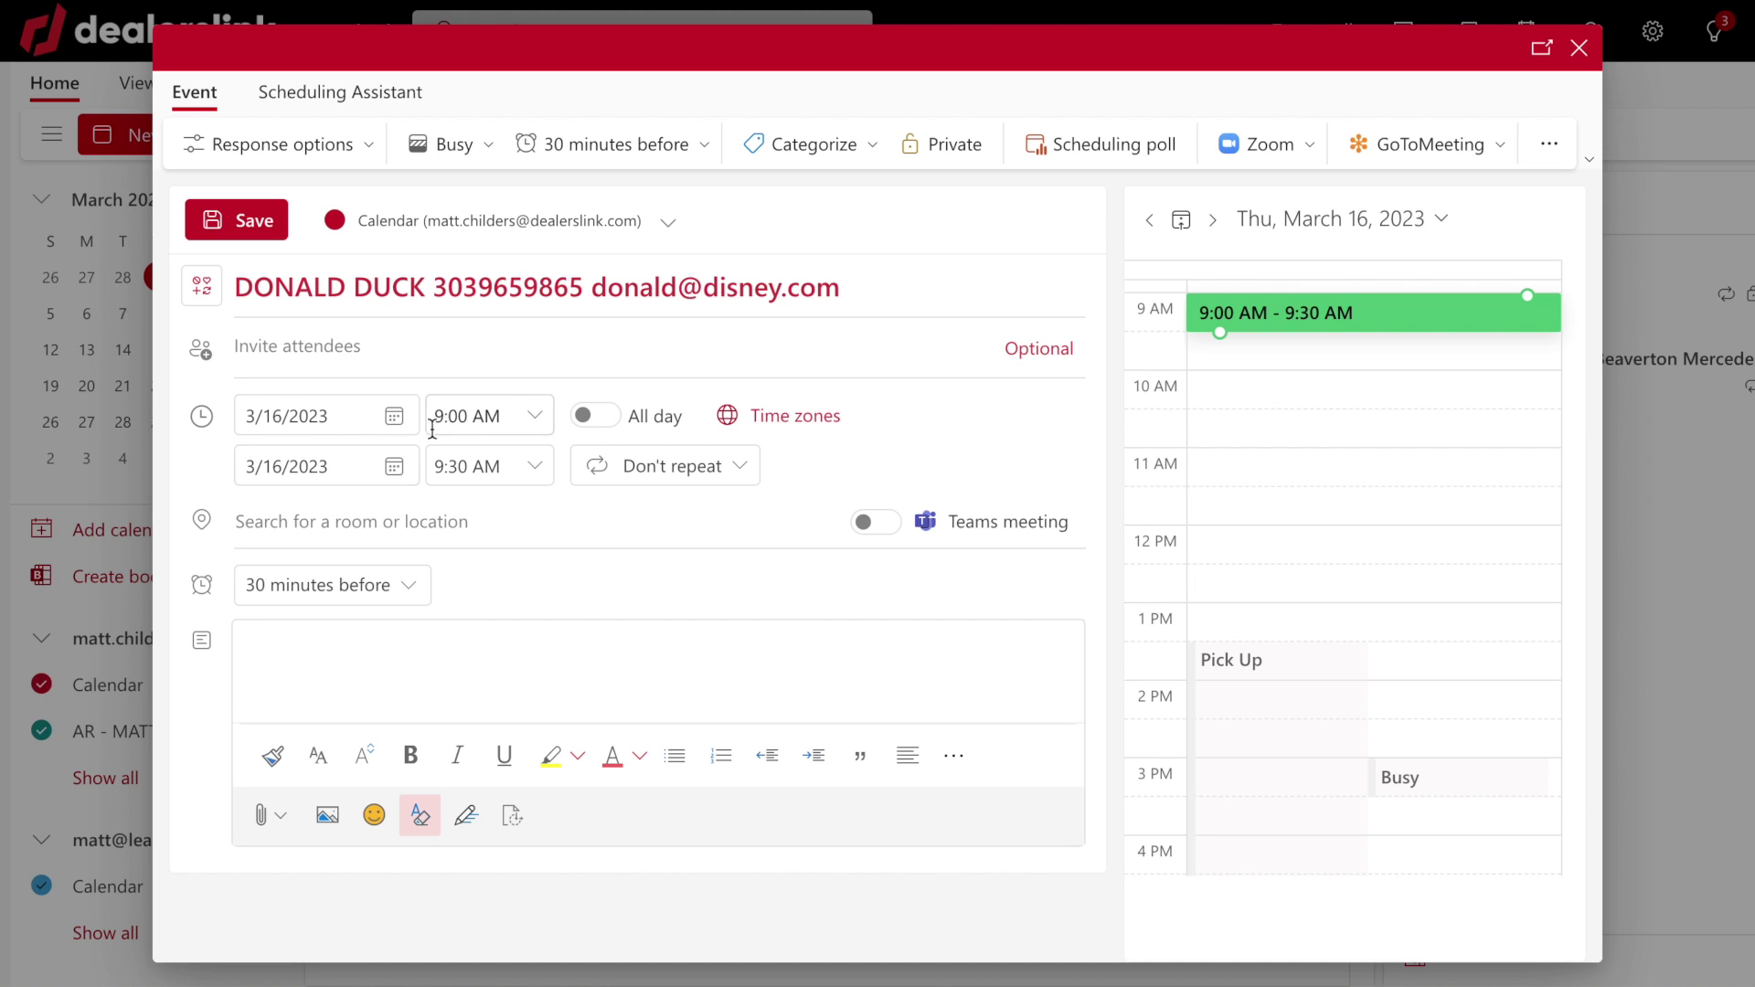
click(311, 516)
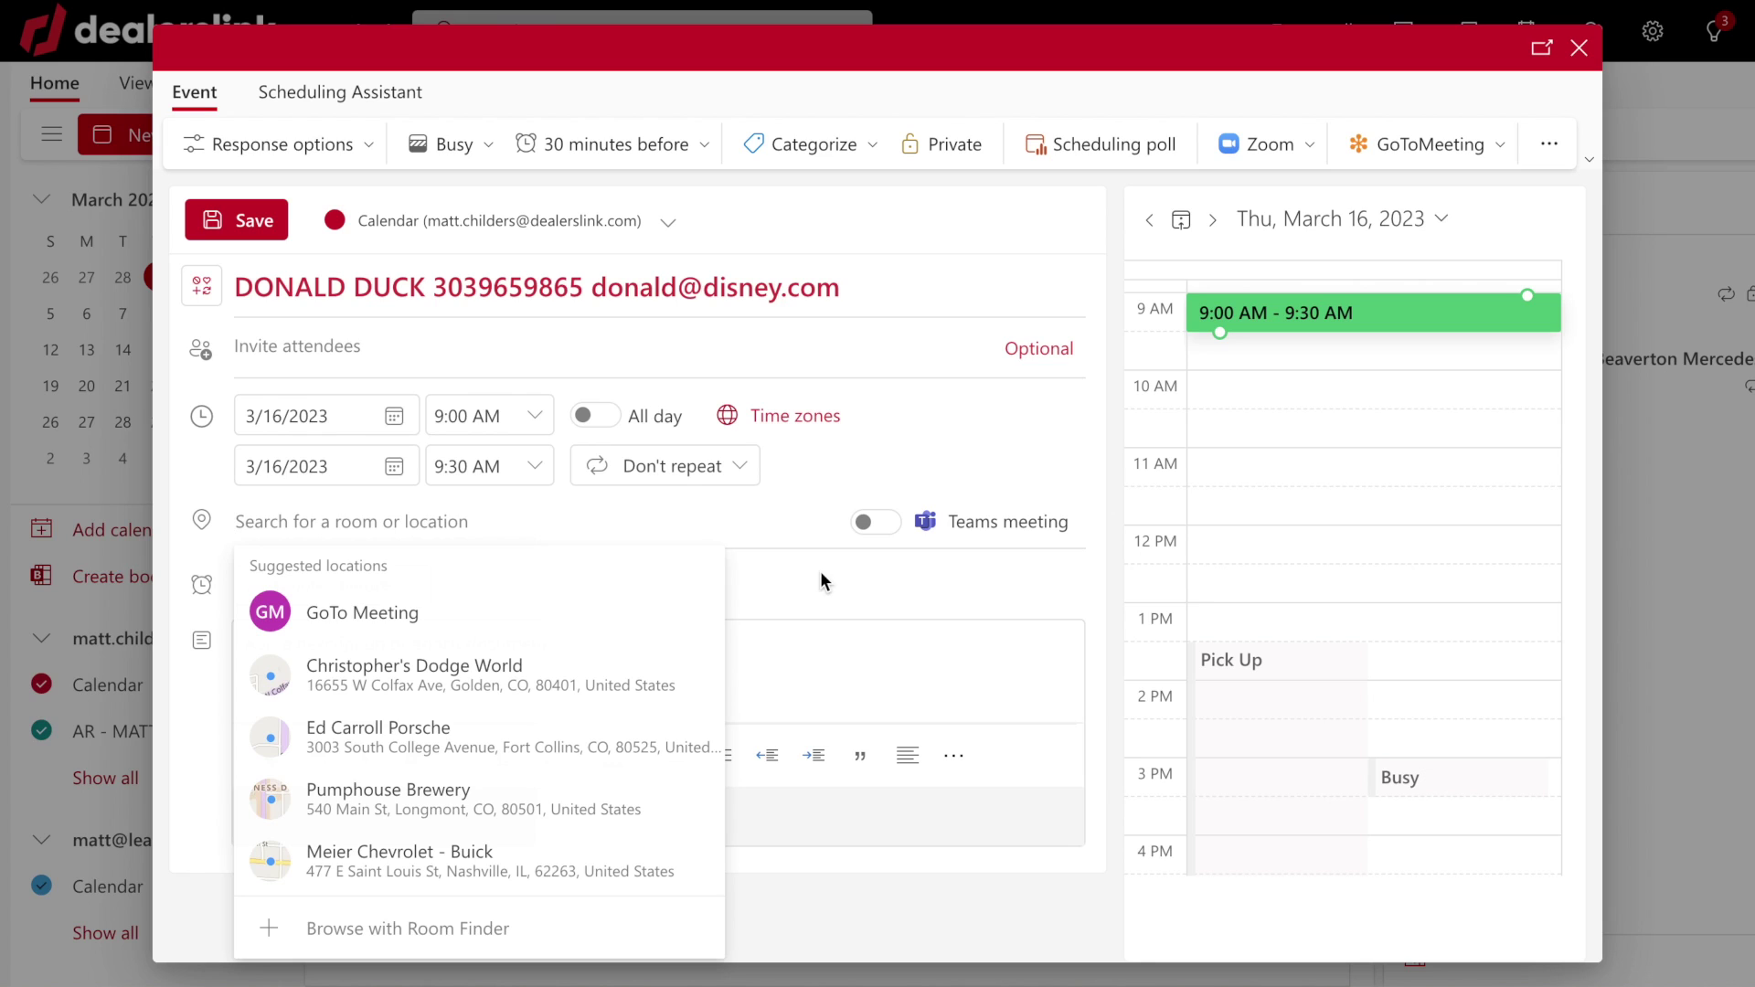
click(817, 586)
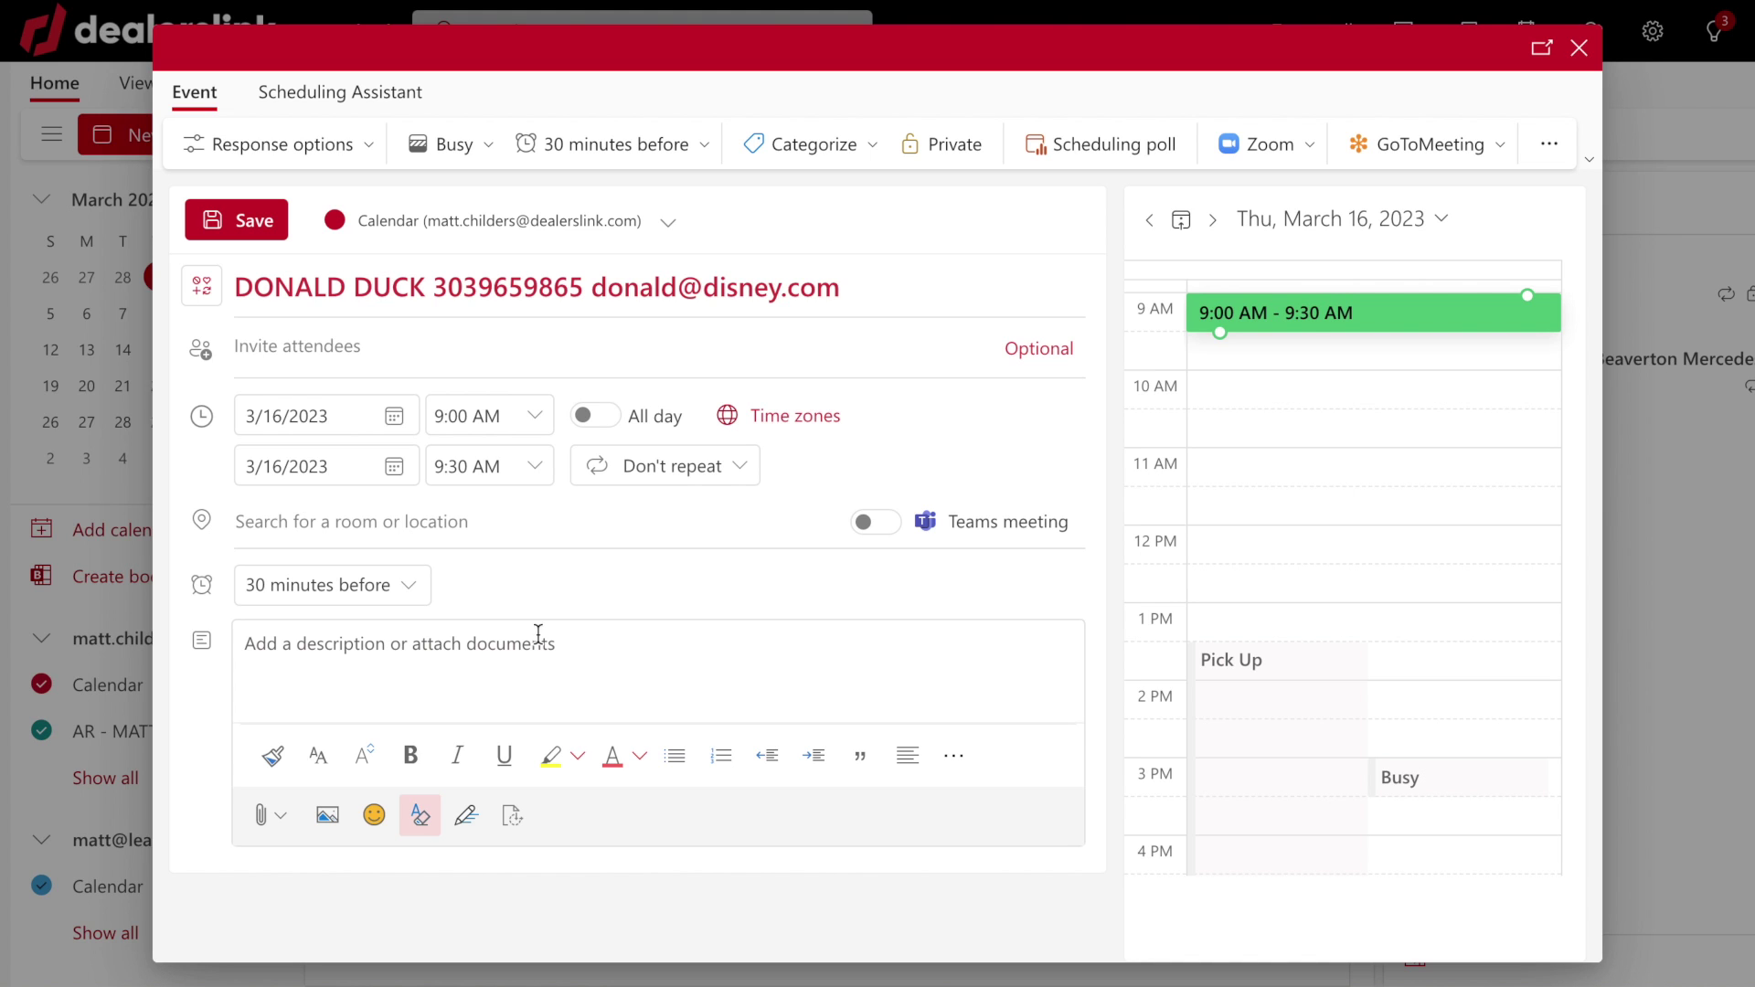
click(265, 227)
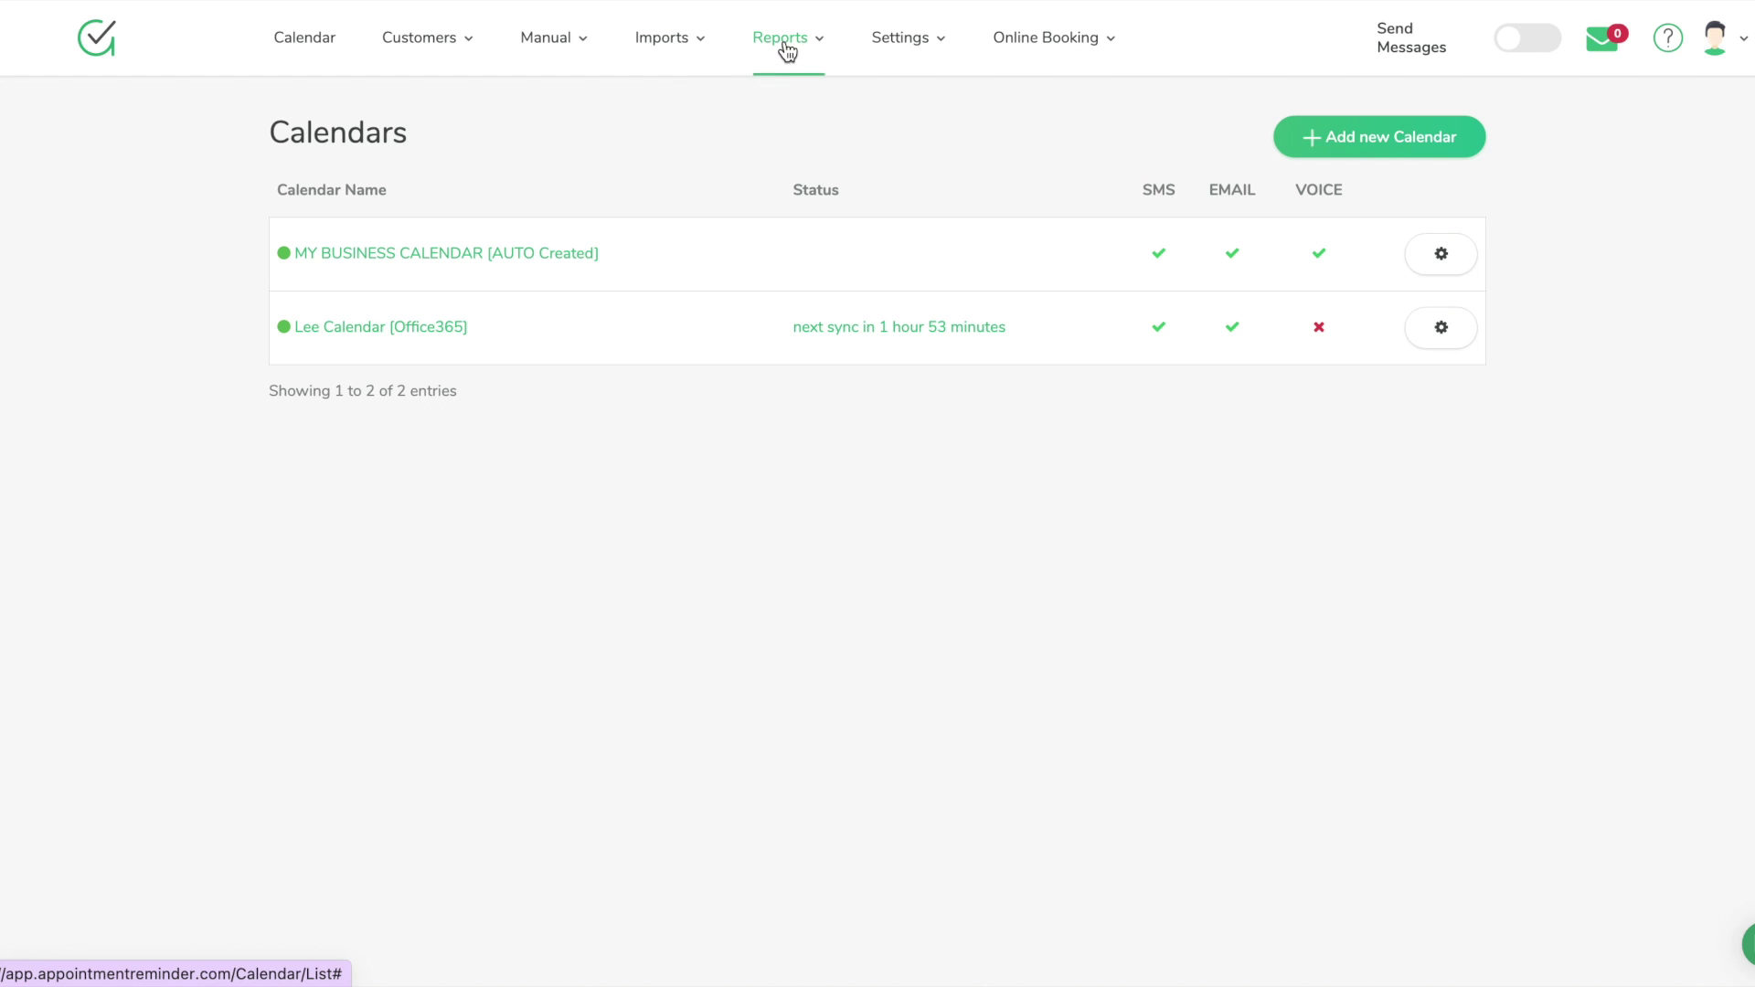
Reload Edit Calendars to confirm Office365 shows Sync in Progress, then return to the calendar
click(940, 51)
click(337, 164)
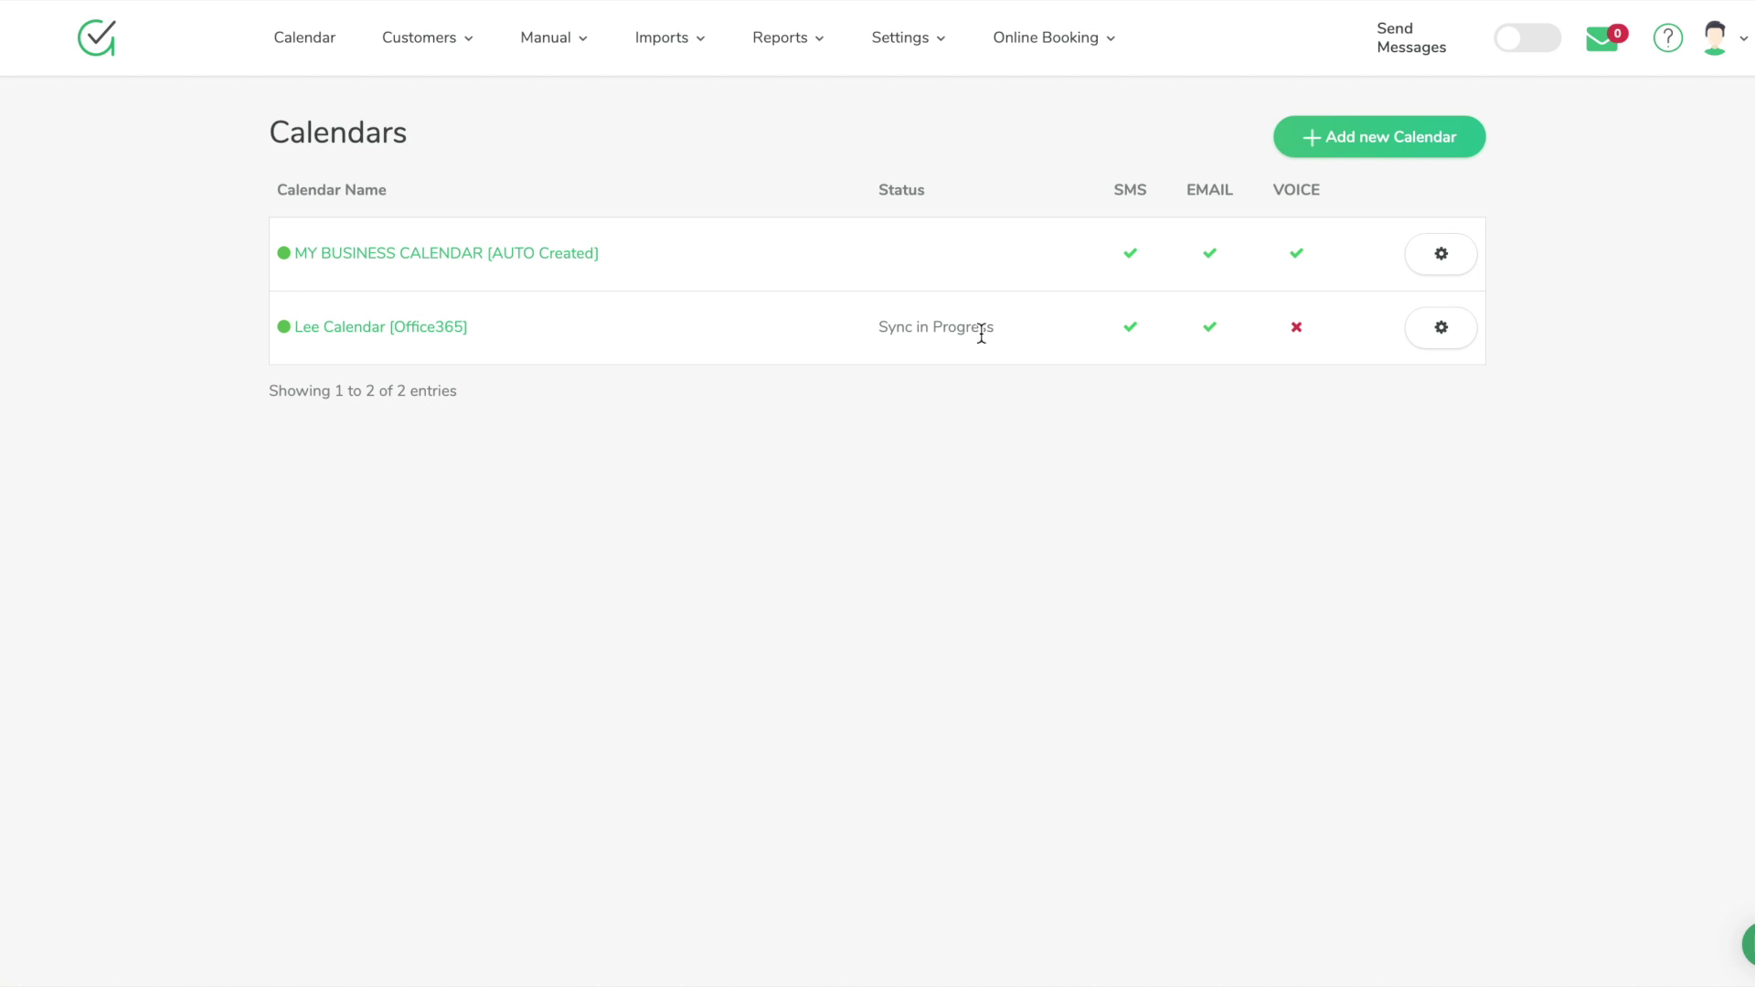
click(305, 56)
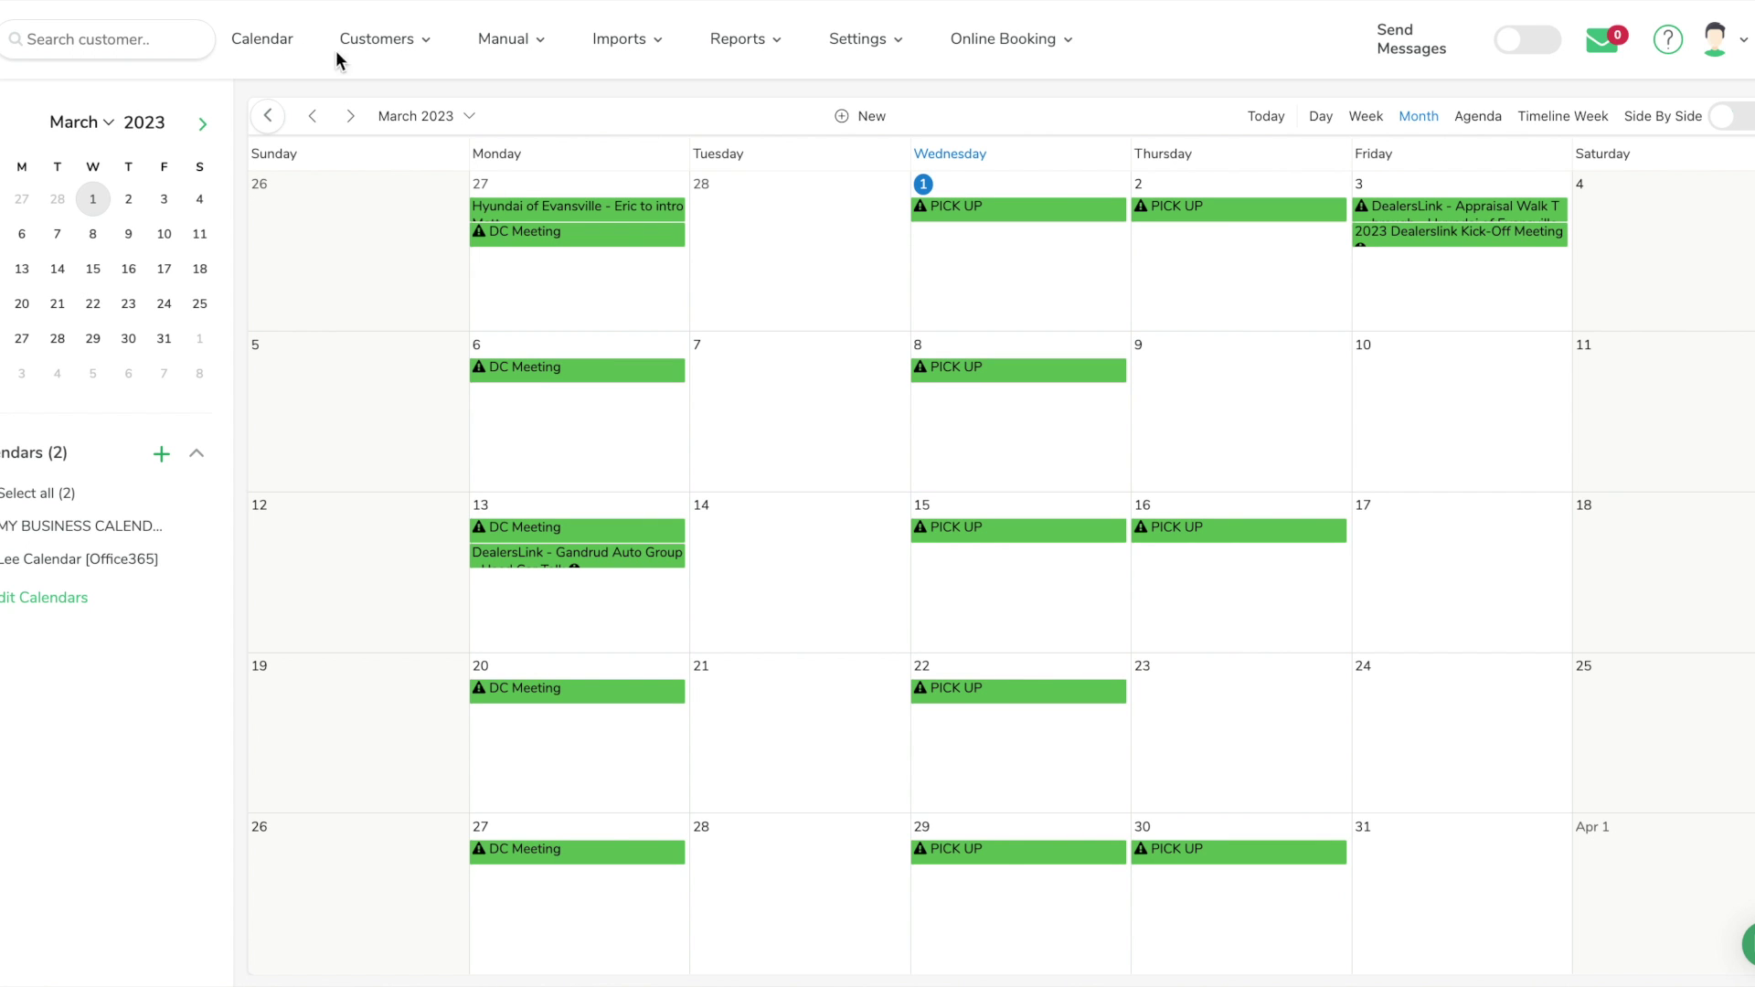
Recheck the calendars list, return to the calendar, then open Settings > Message Sequences
click(745, 50)
click(891, 47)
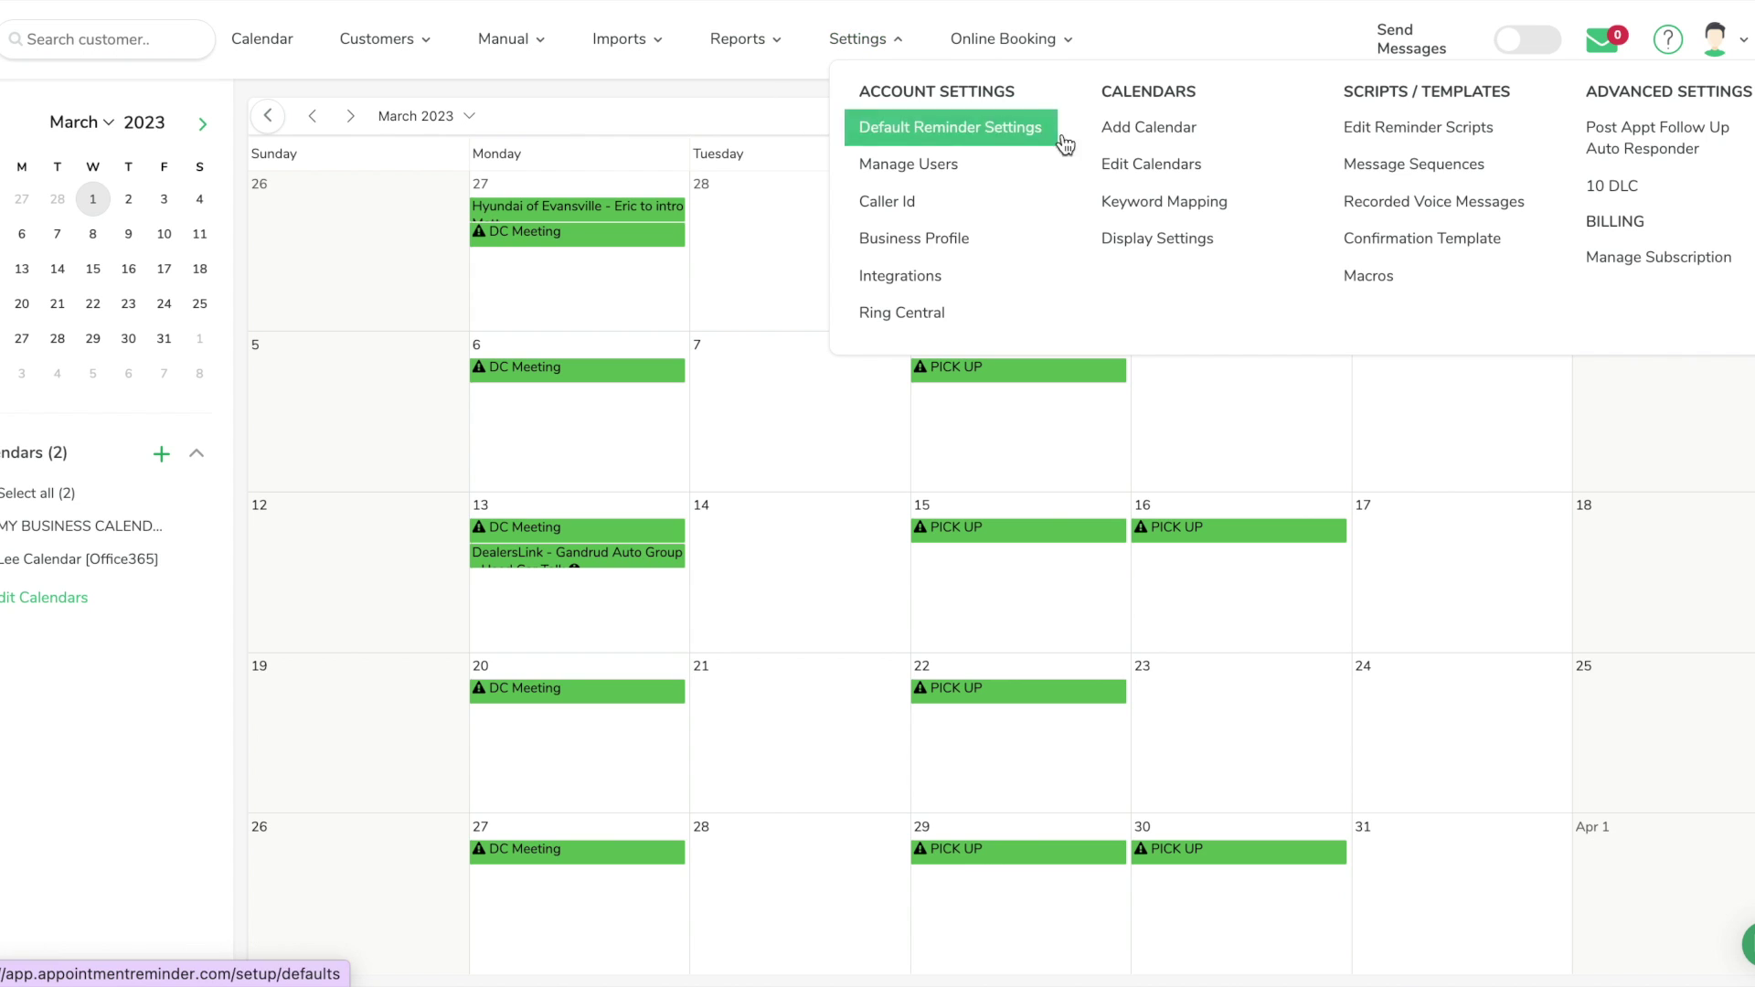
click(1124, 159)
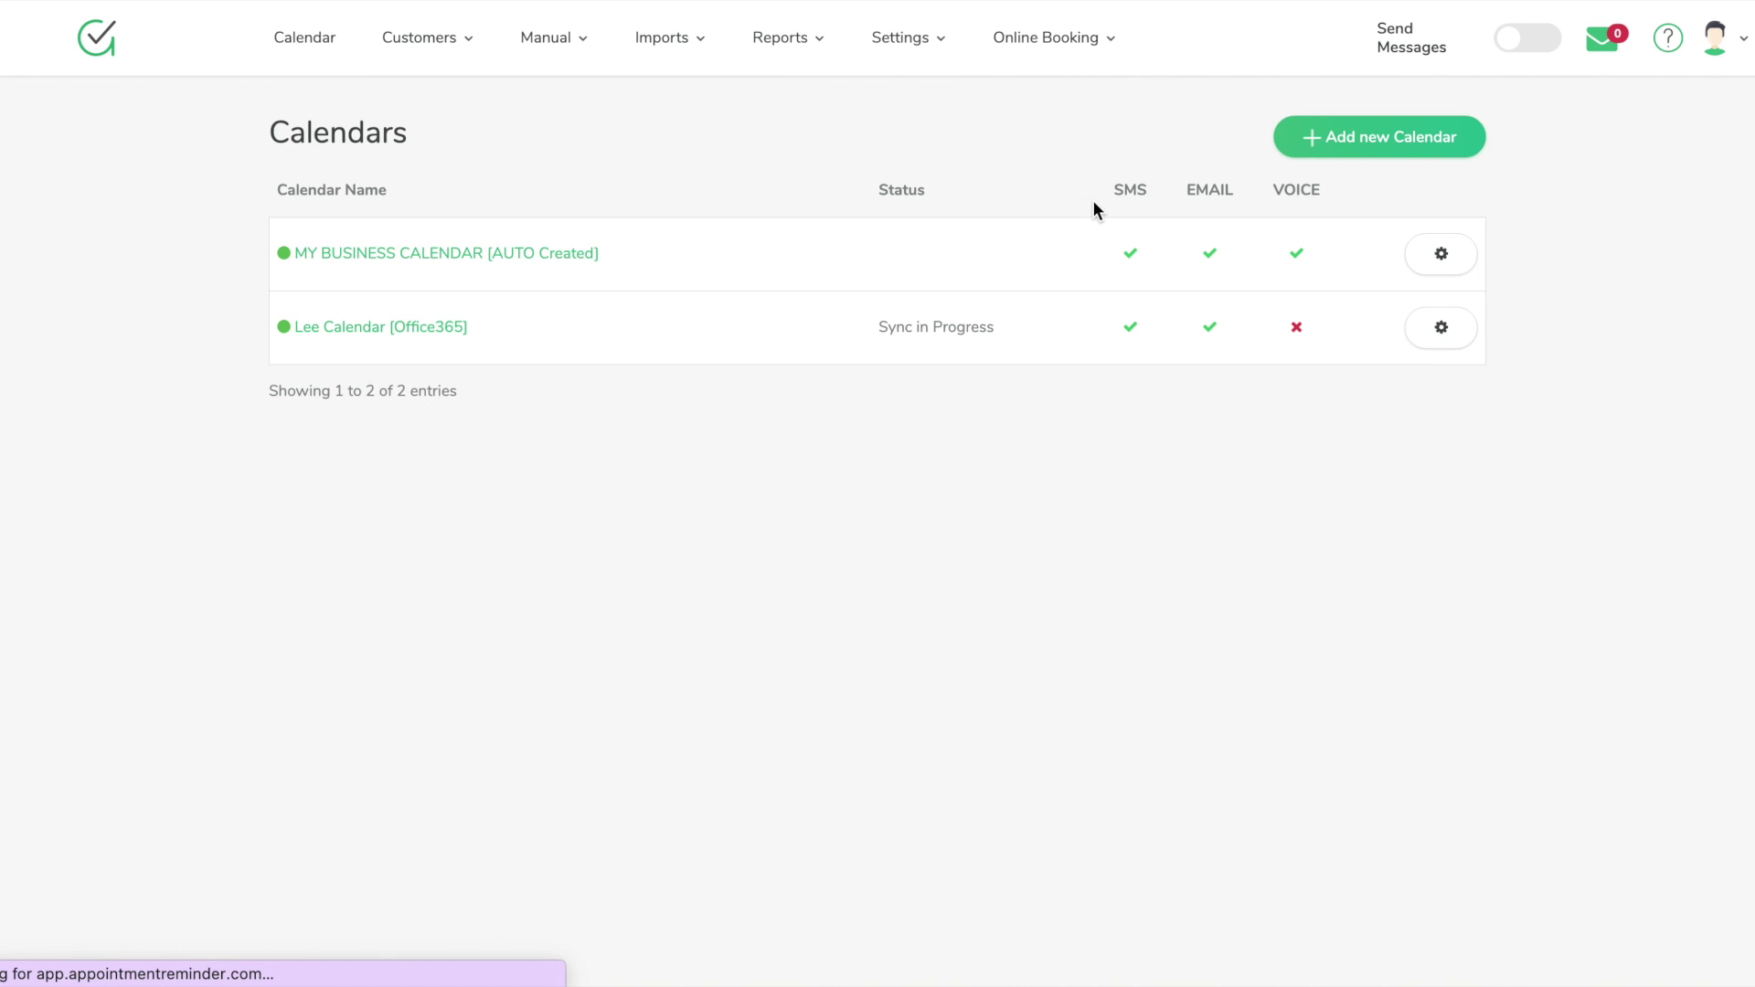
click(334, 63)
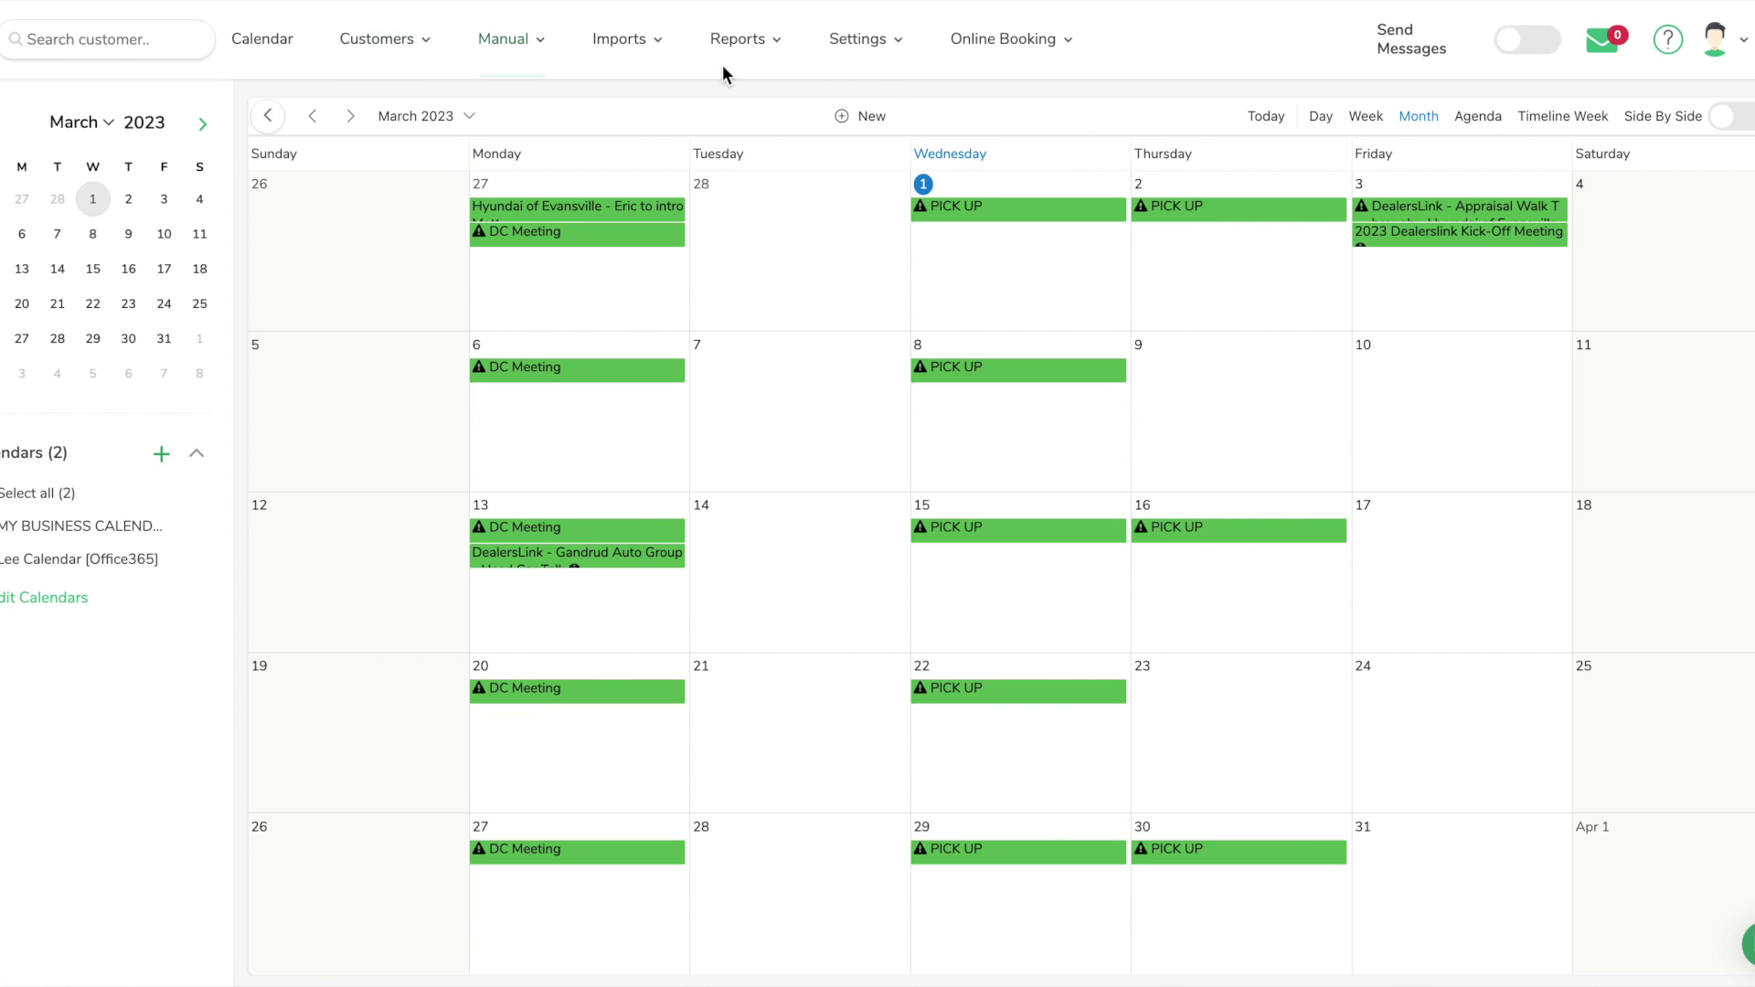
click(876, 53)
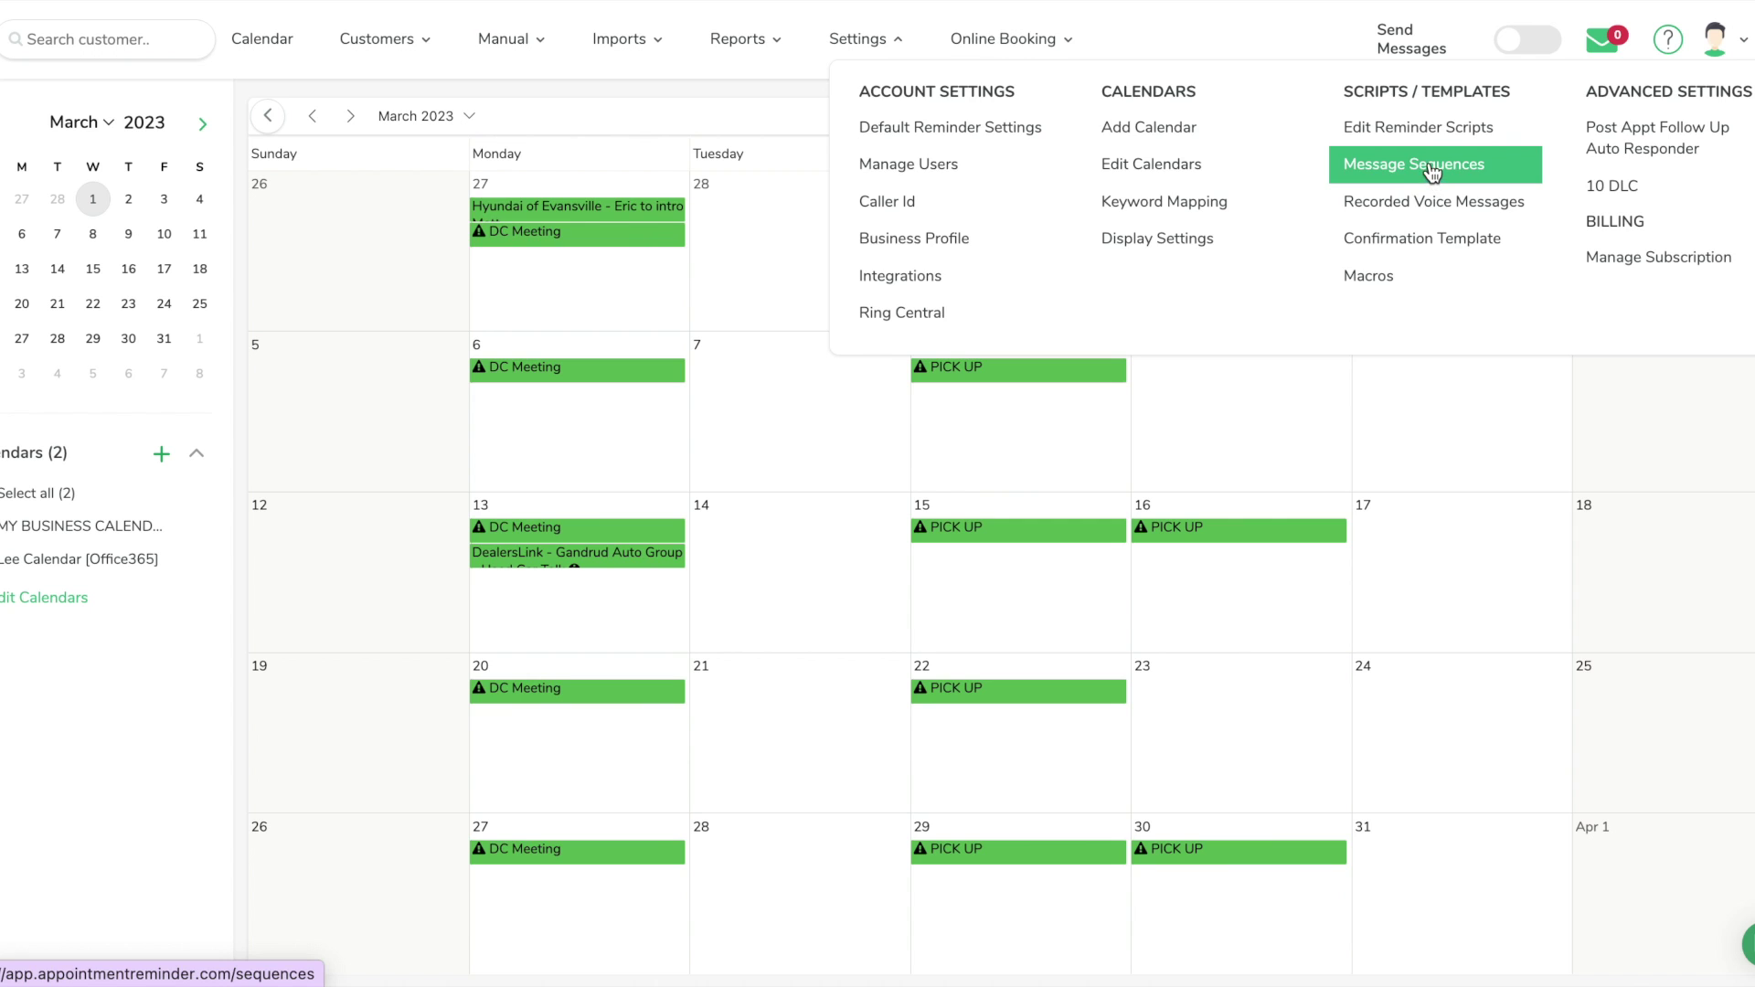
click(1436, 176)
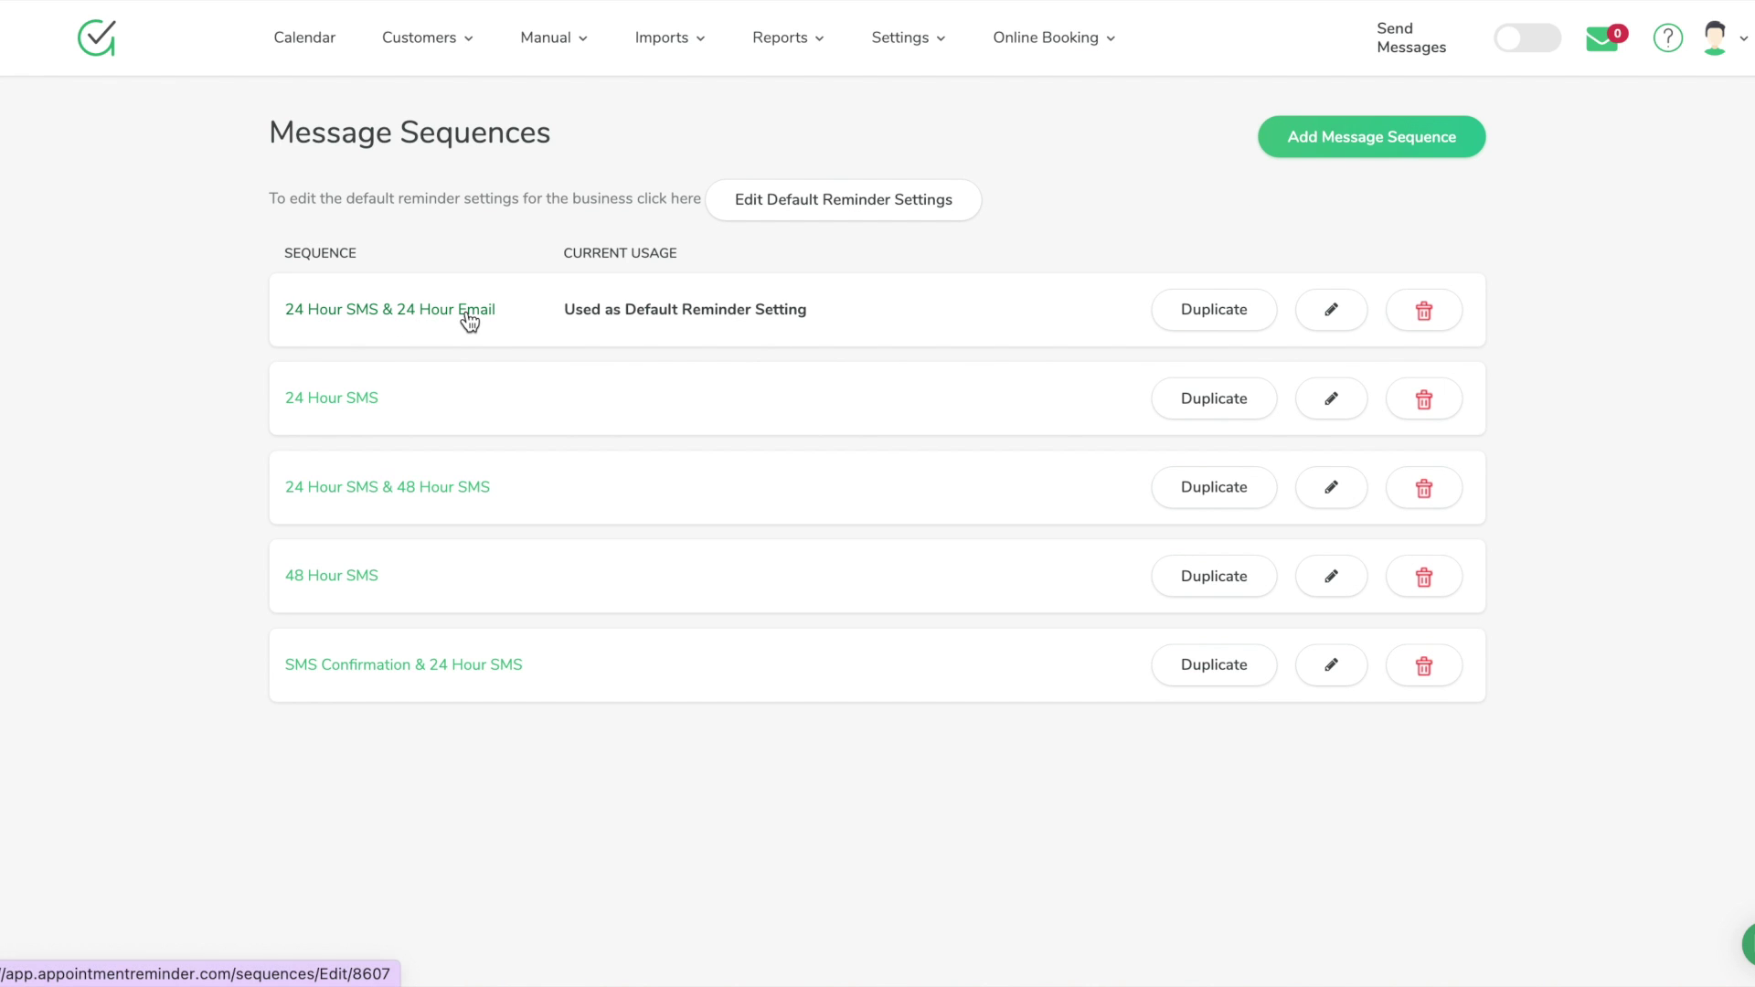
click(1330, 315)
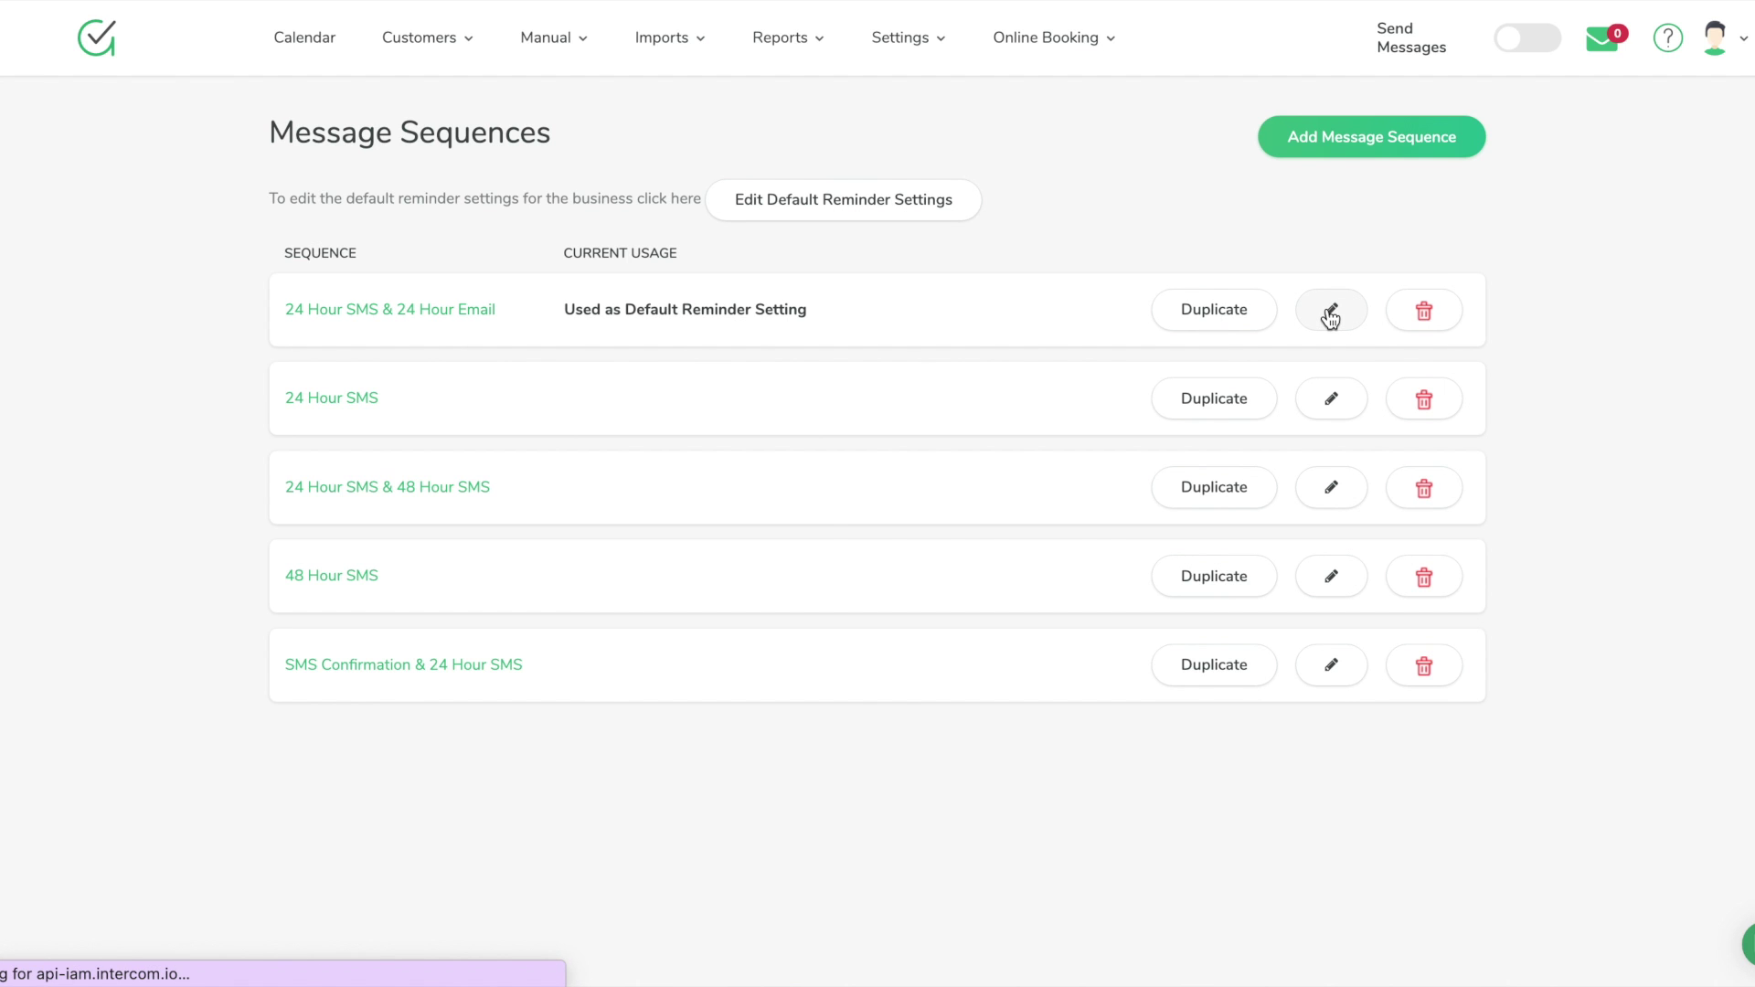
scroll(1174, 430, down, 1)
scroll(1175, 429, down, 4)
scroll(1057, 514, down, 2)
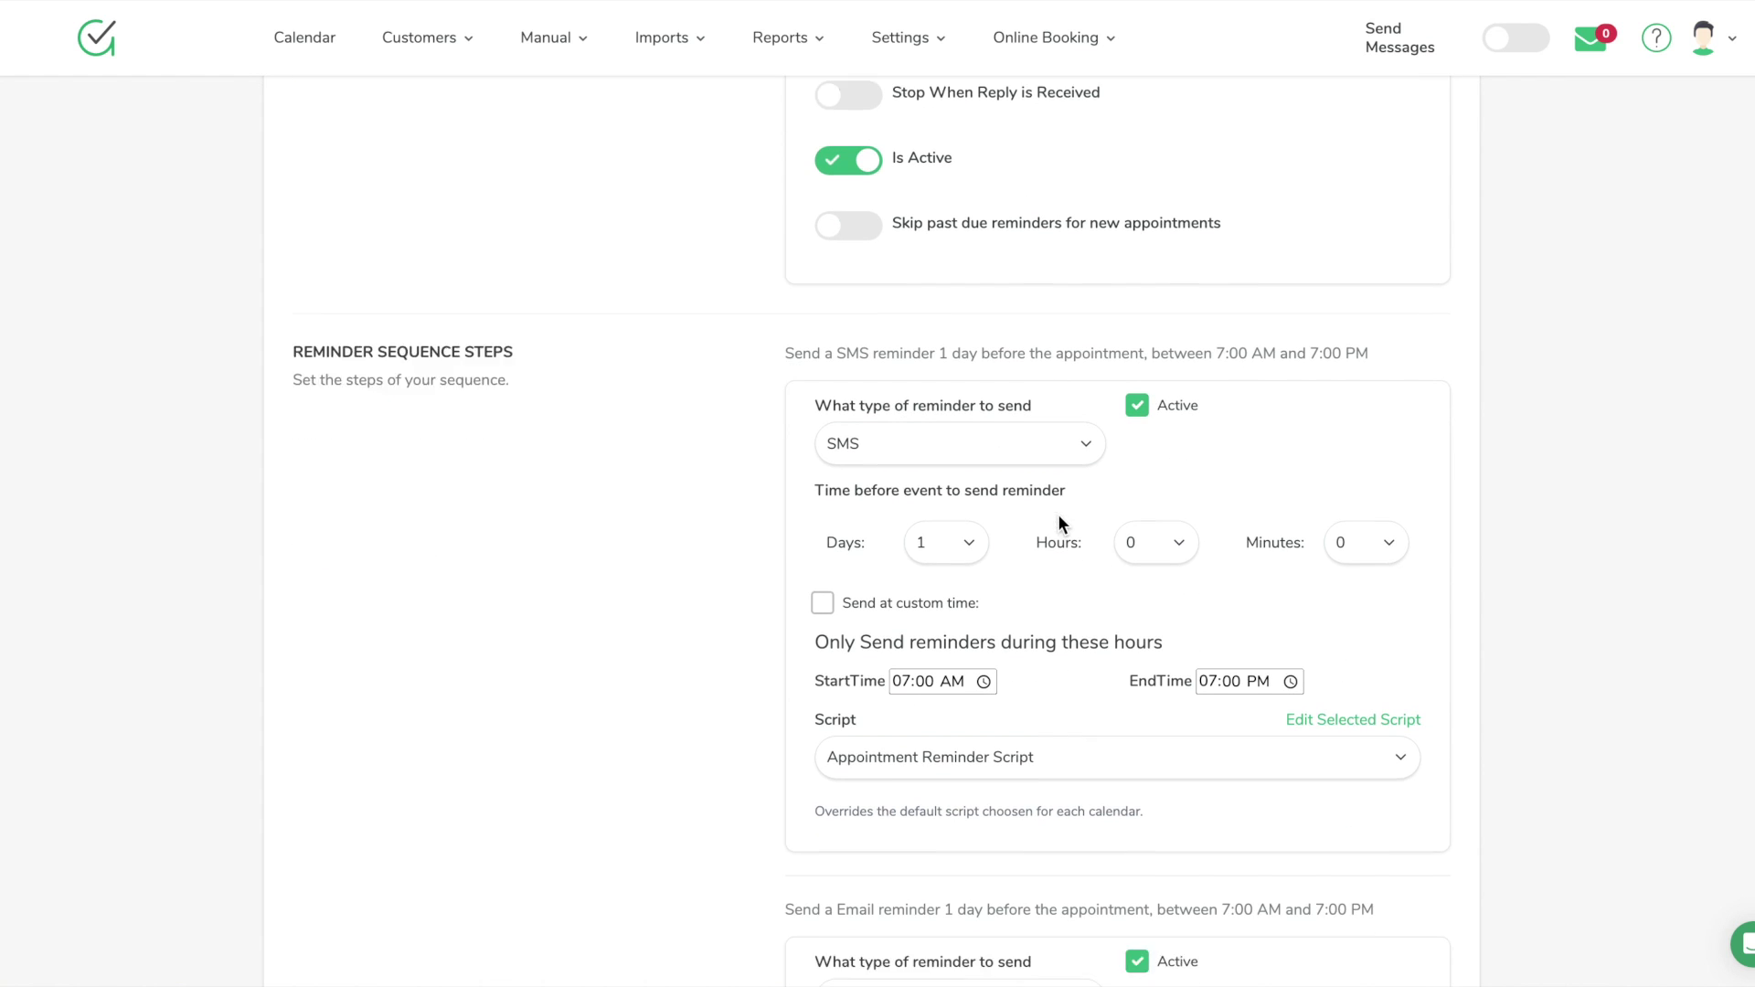
scroll(964, 514, down, 10)
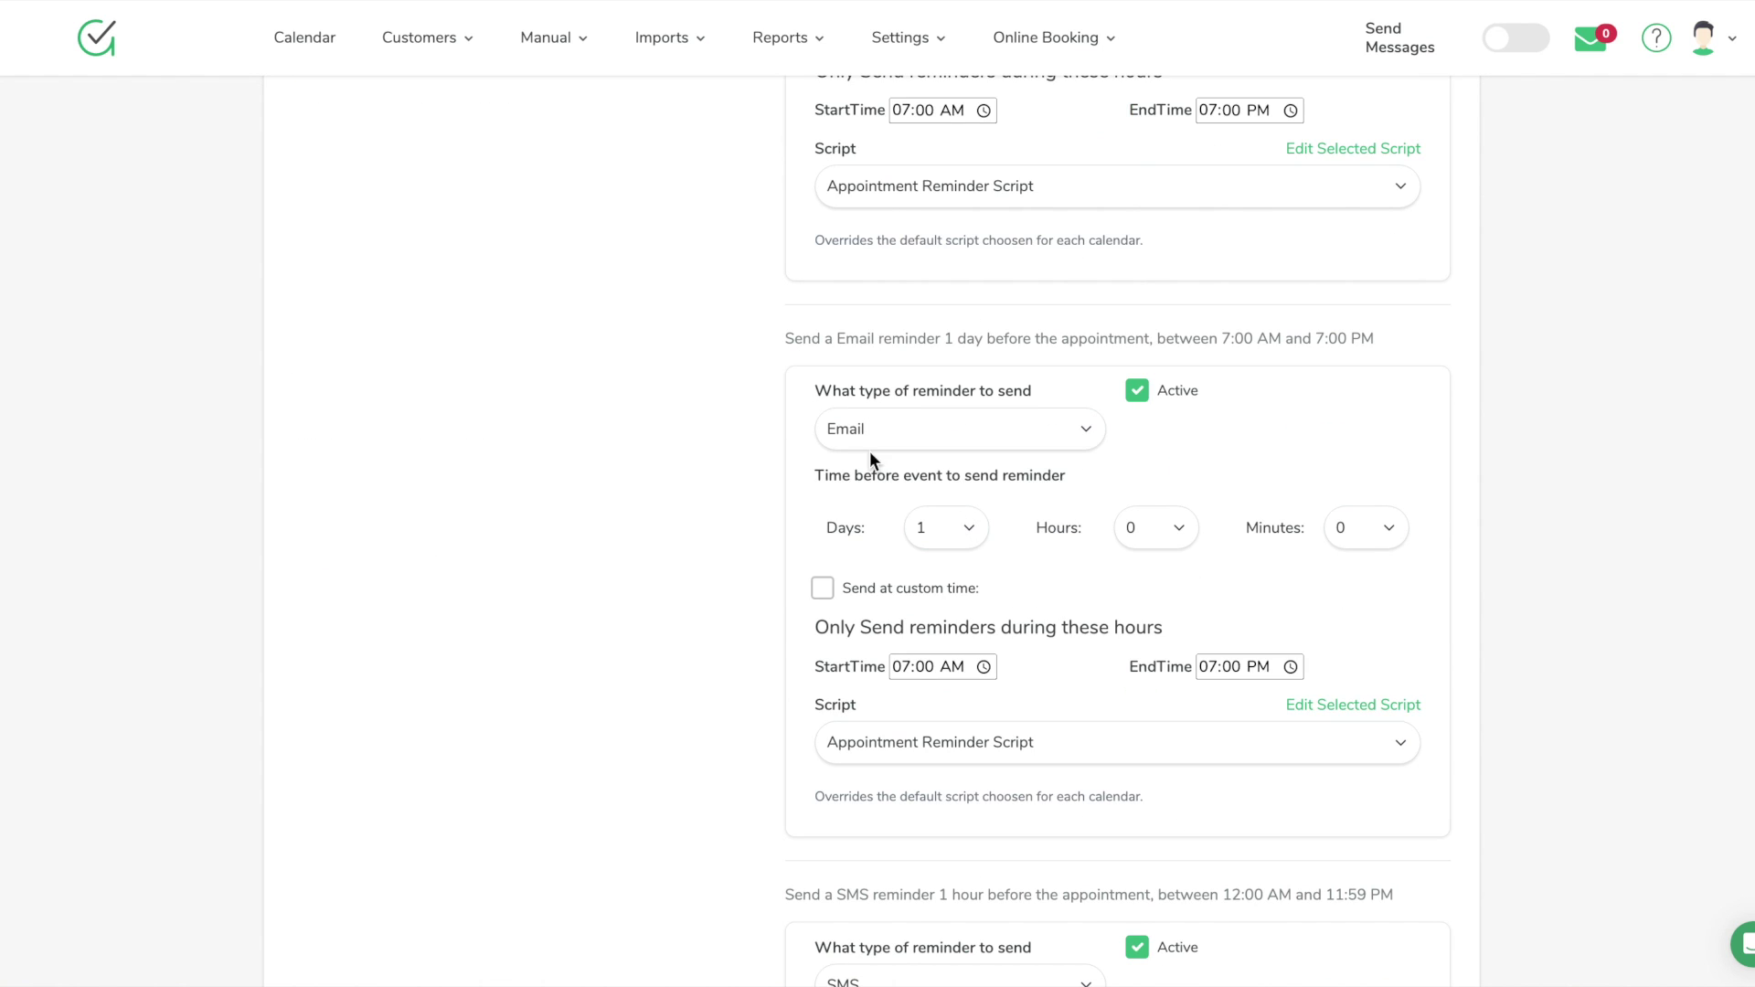
scroll(1017, 498, down, 1)
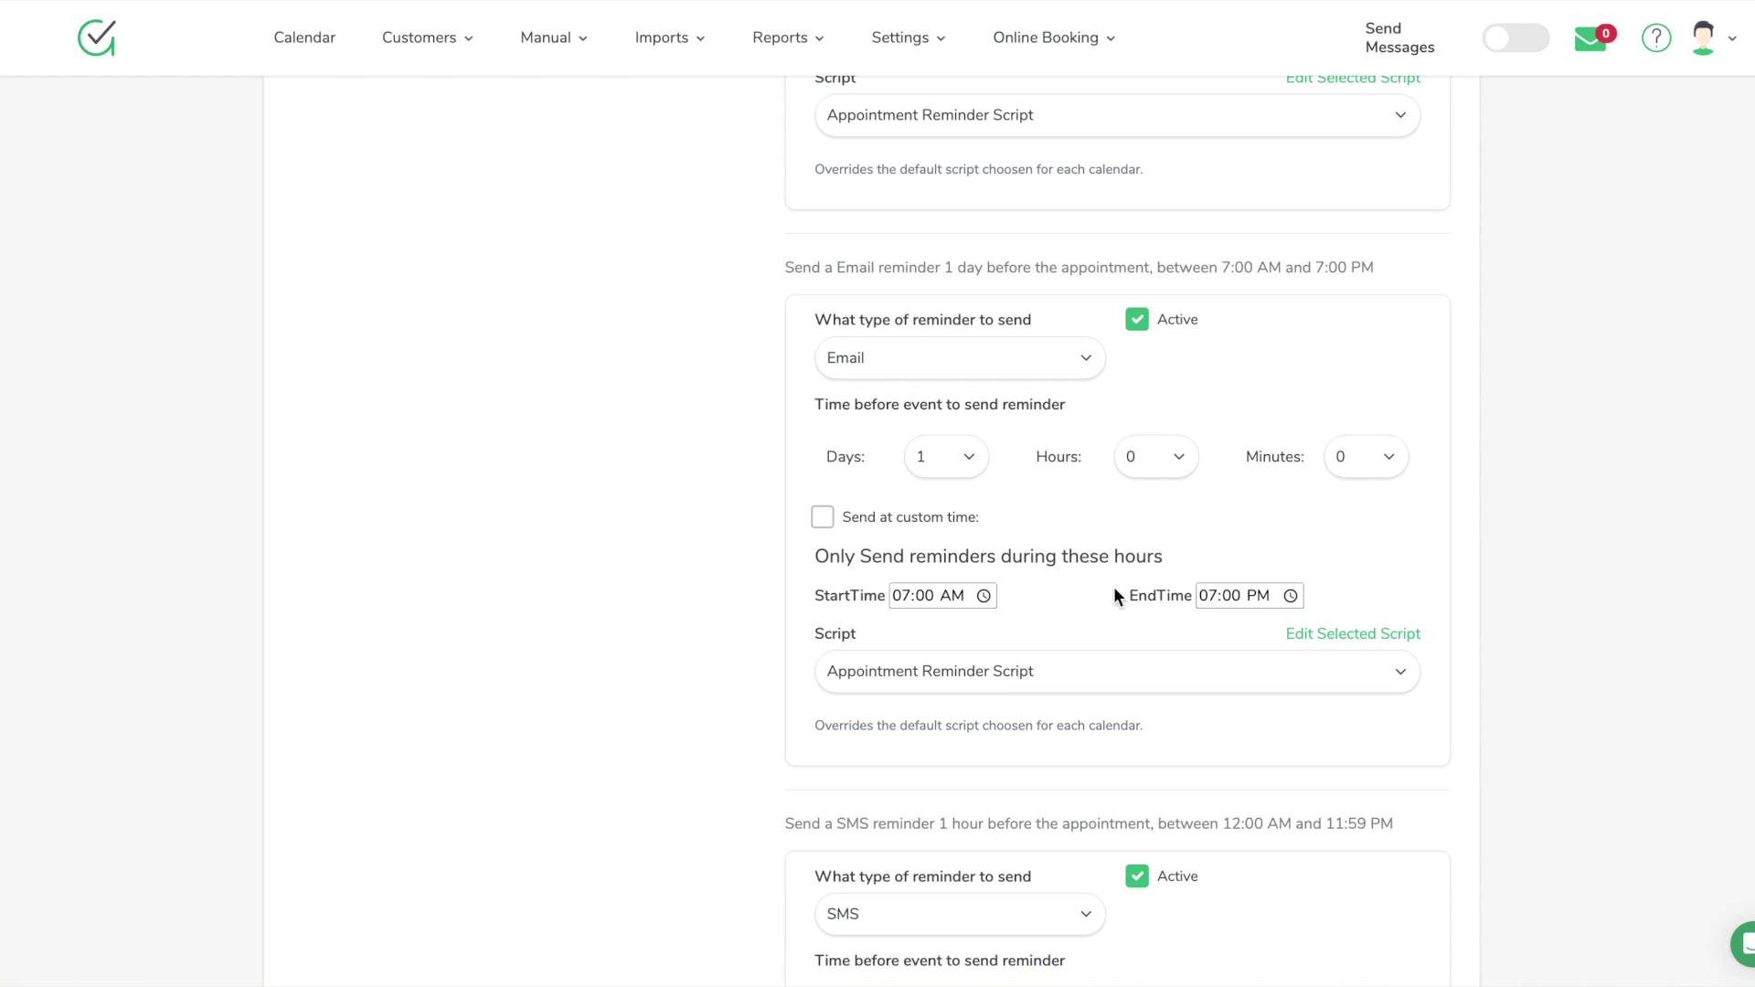
scroll(1190, 674, down, 6)
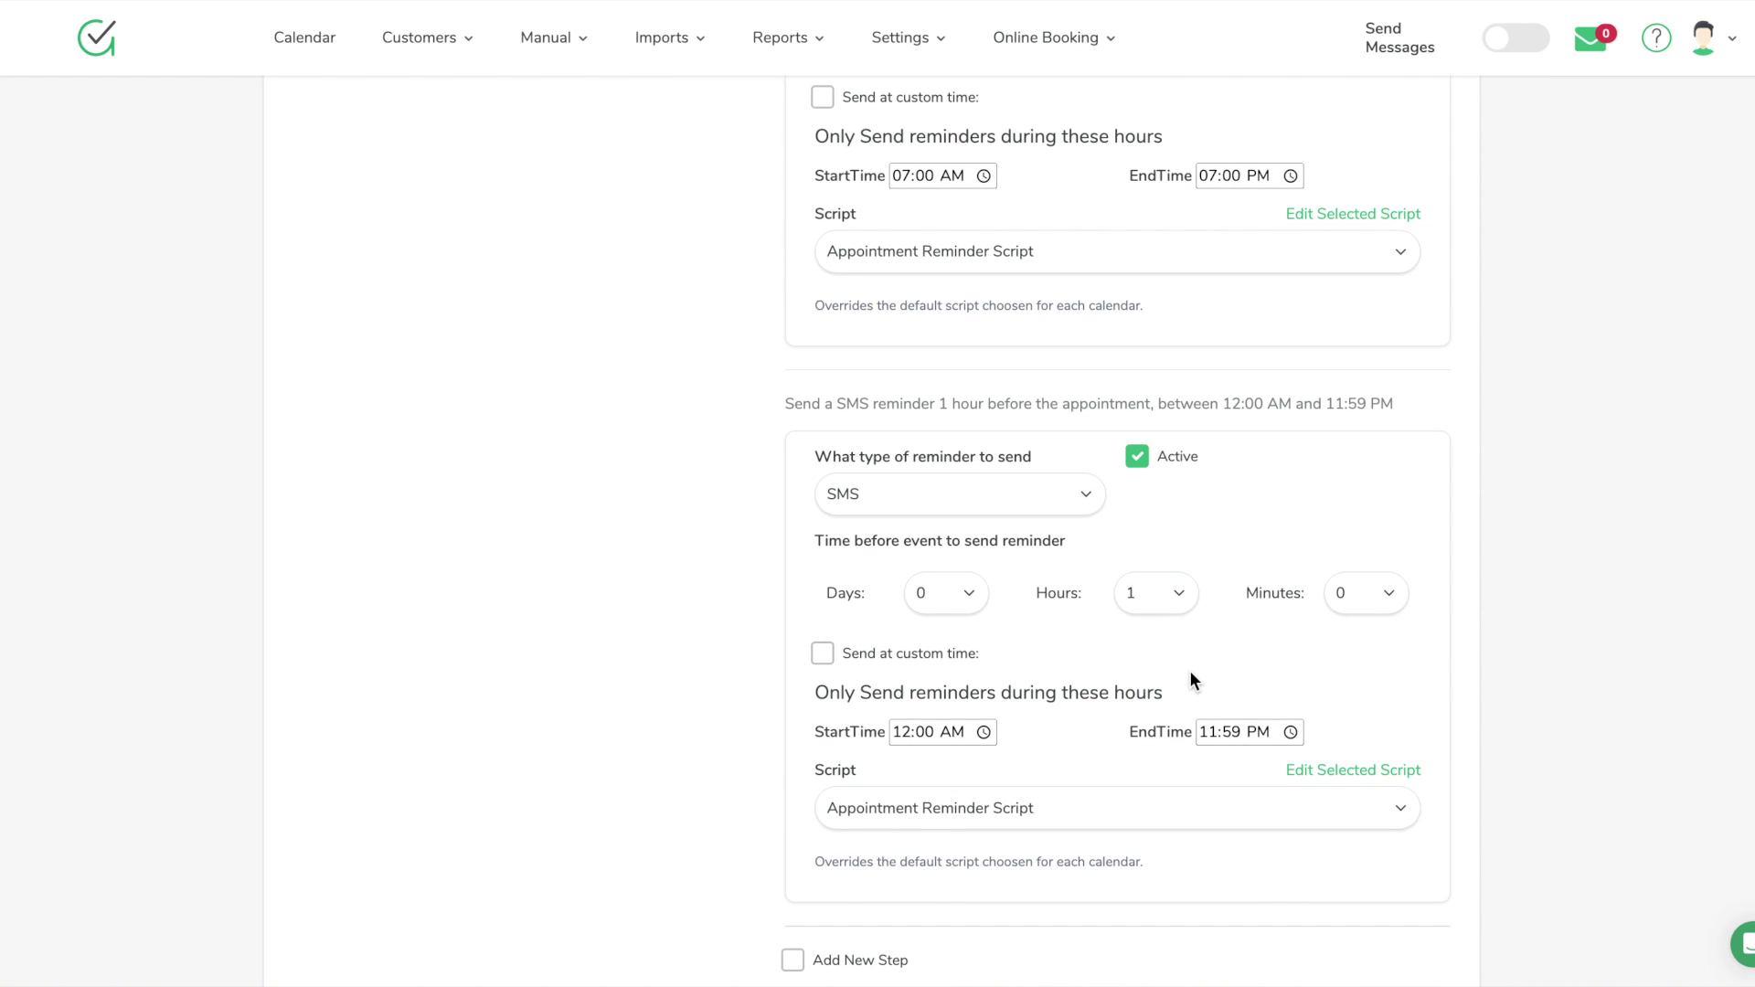
scroll(1073, 523, down, 2)
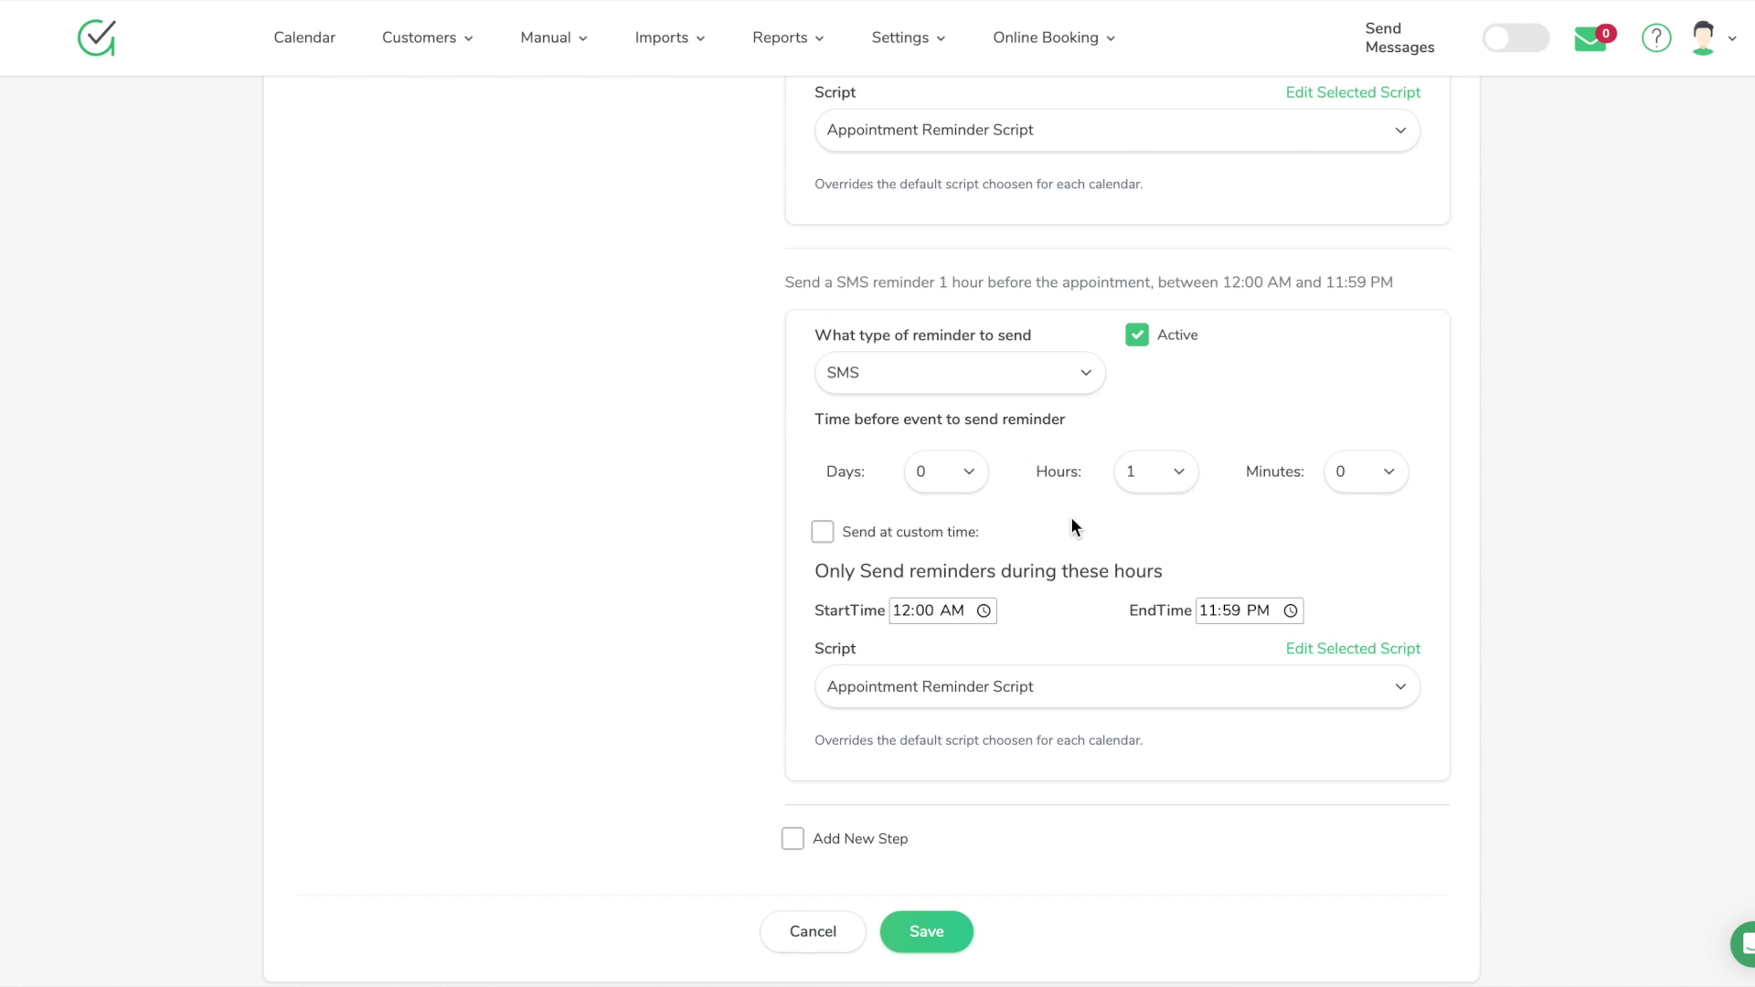
scroll(1164, 530, down, 2)
scroll(1165, 523, up, 15)
scroll(1160, 528, up, 2)
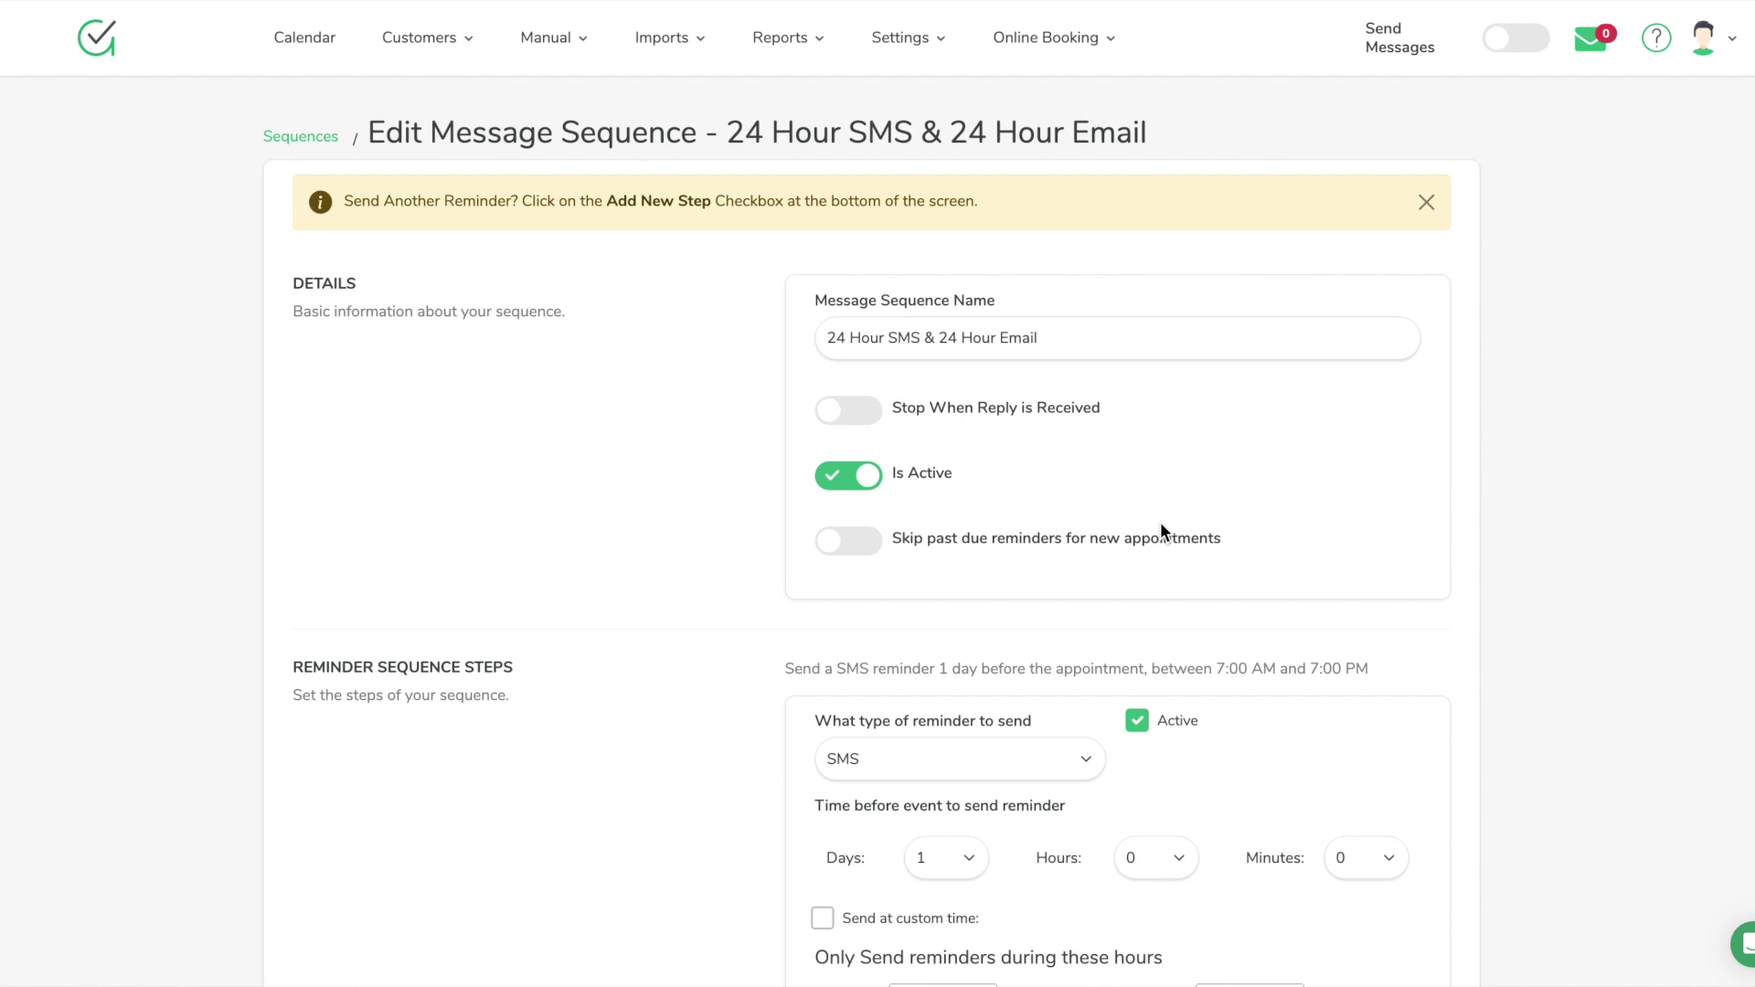
scroll(1160, 523, down, 14)
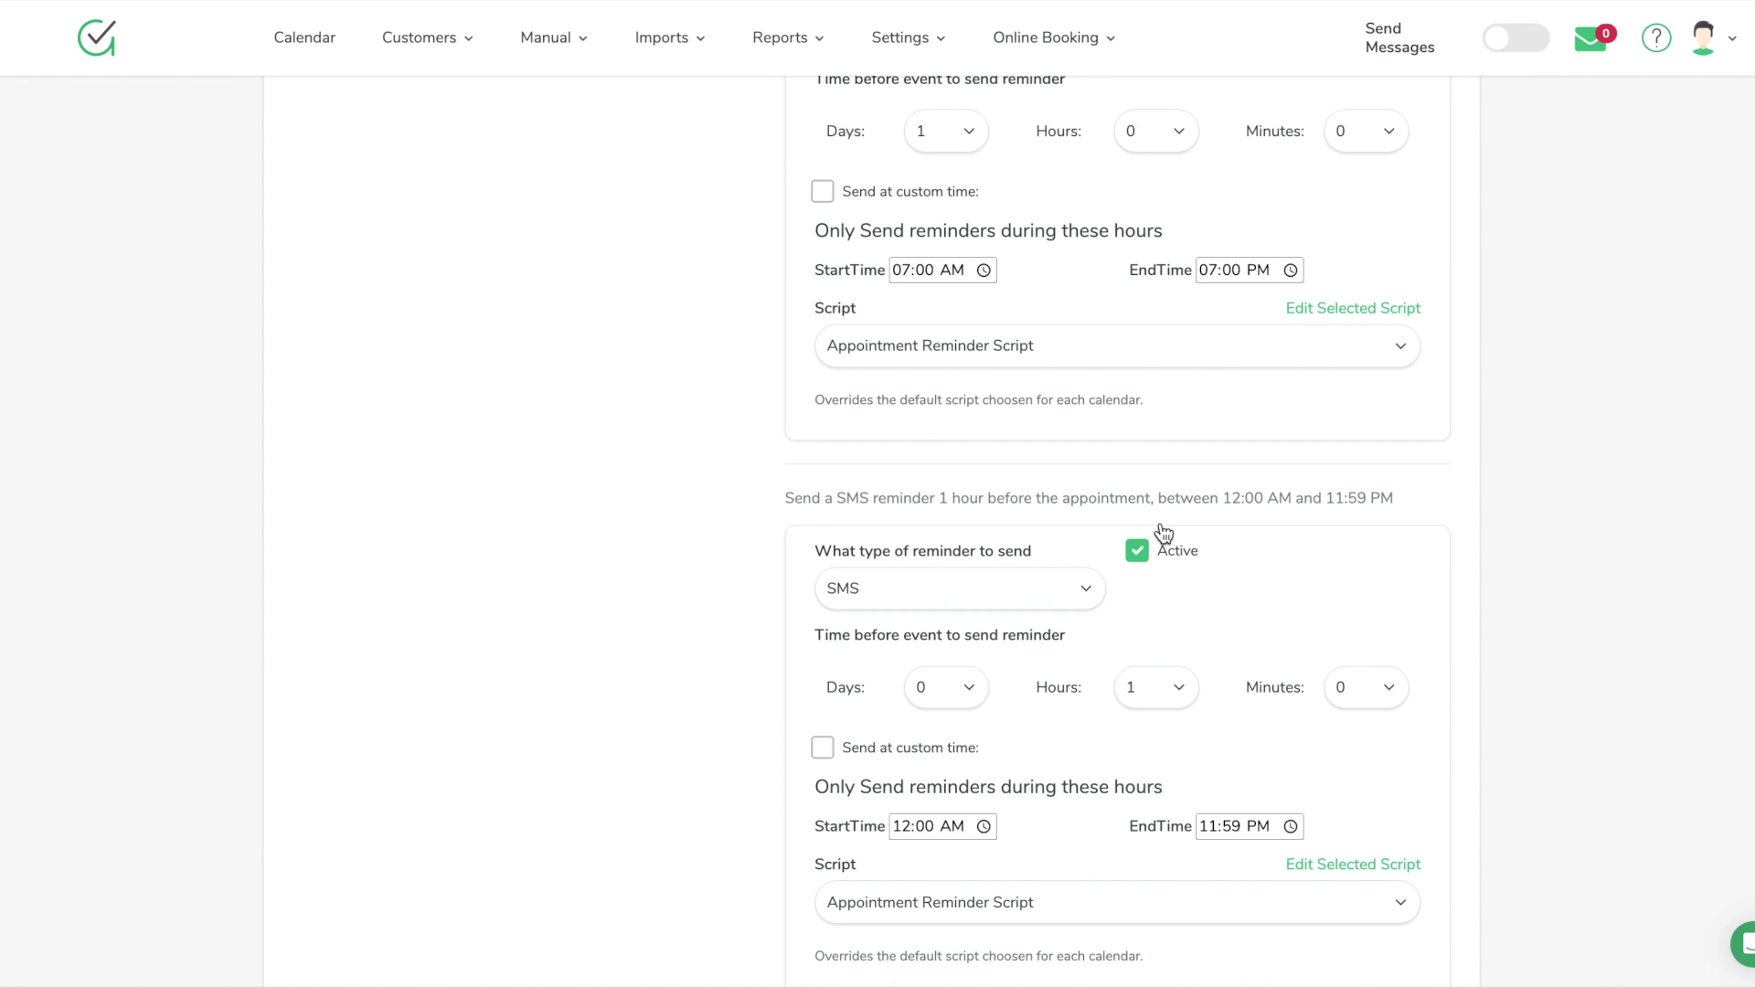
scroll(1235, 569, down, 3)
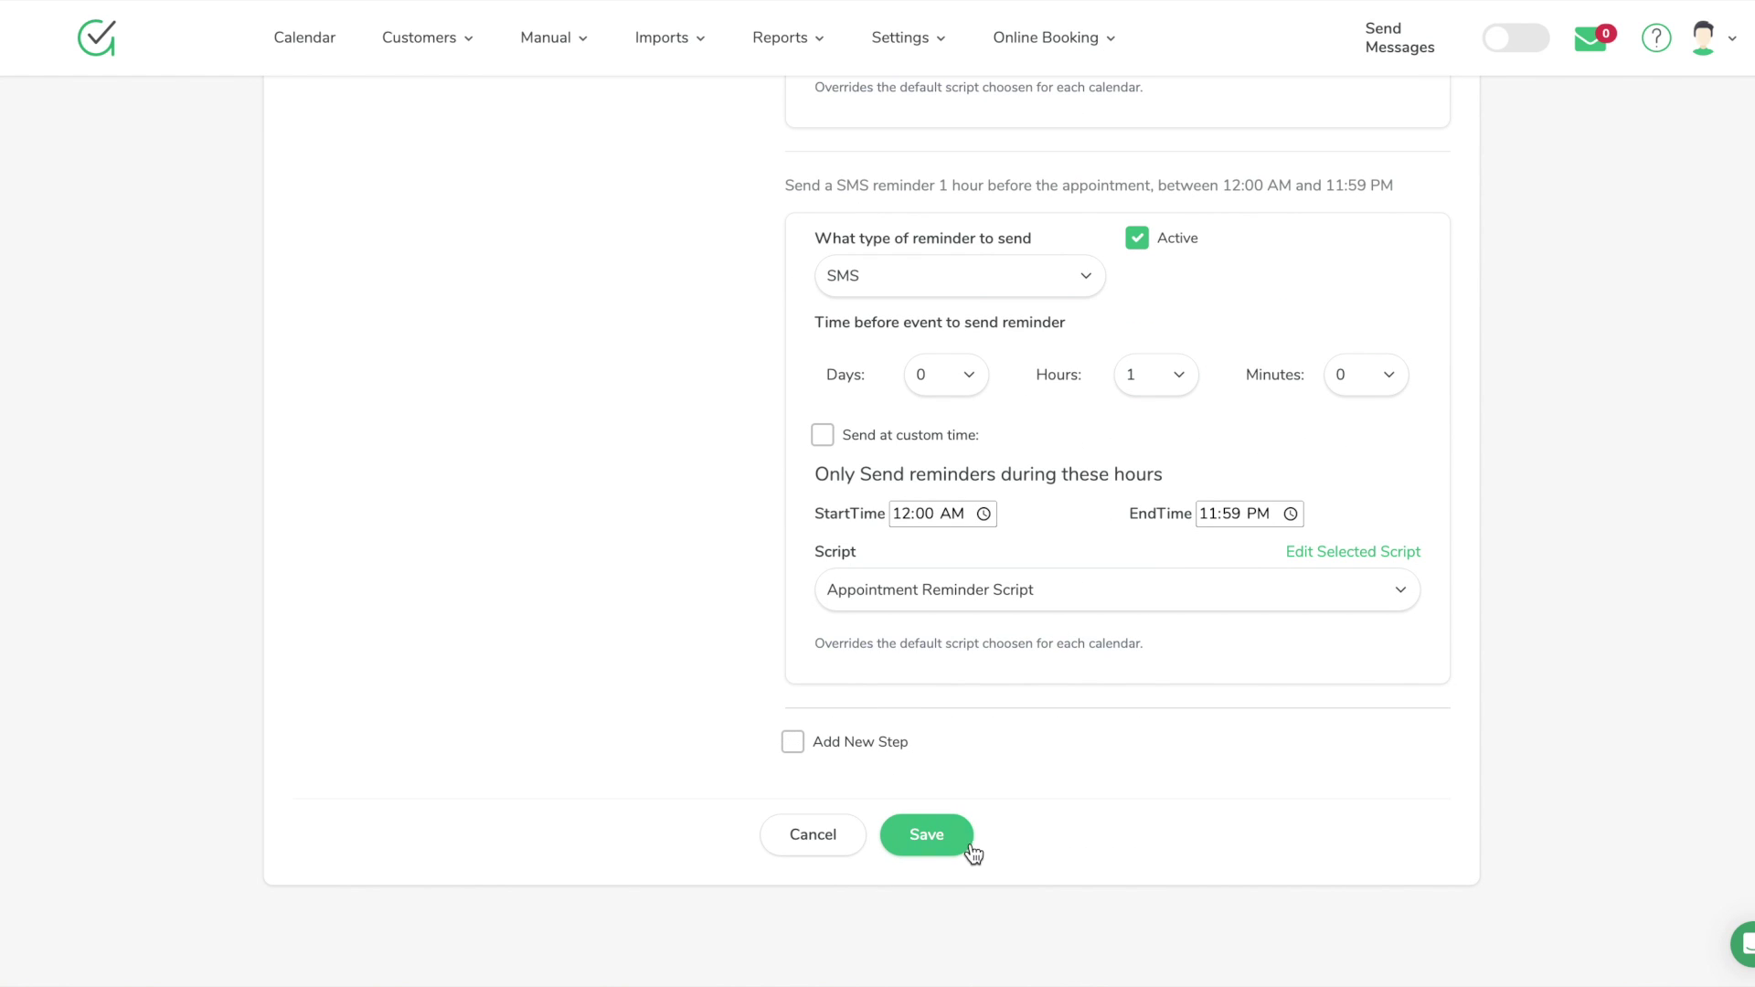
scroll(1023, 754, up, 17)
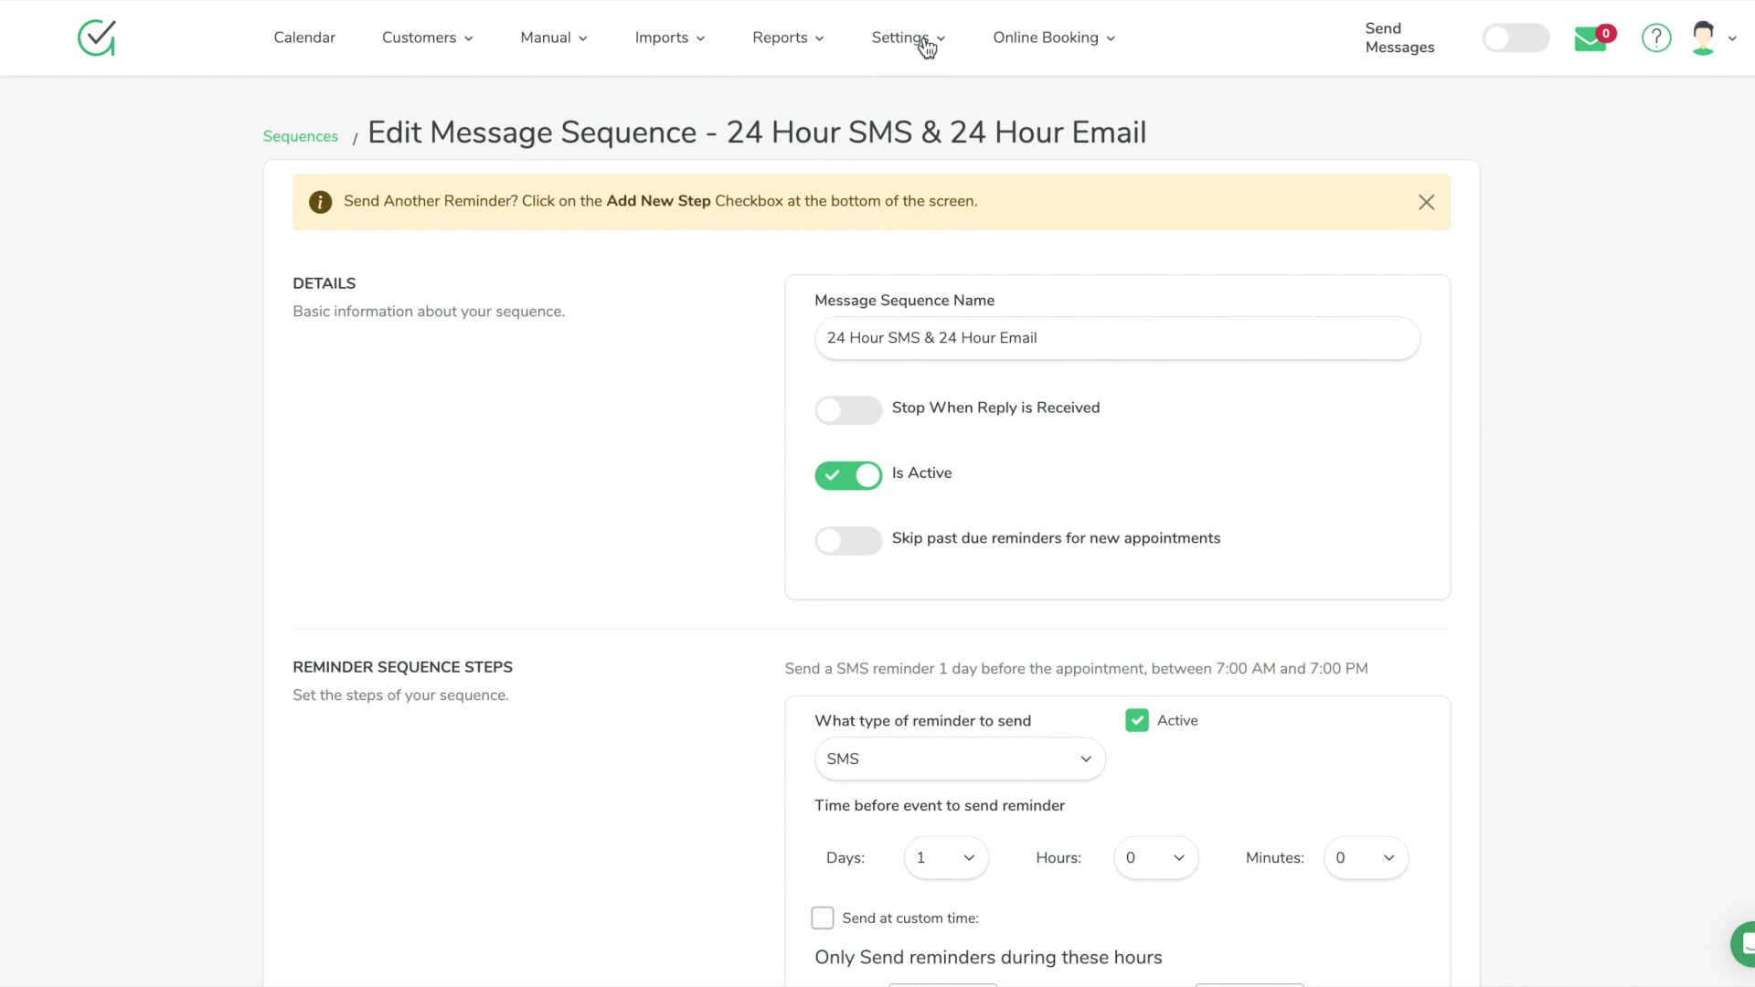
mouse_move(925, 42)
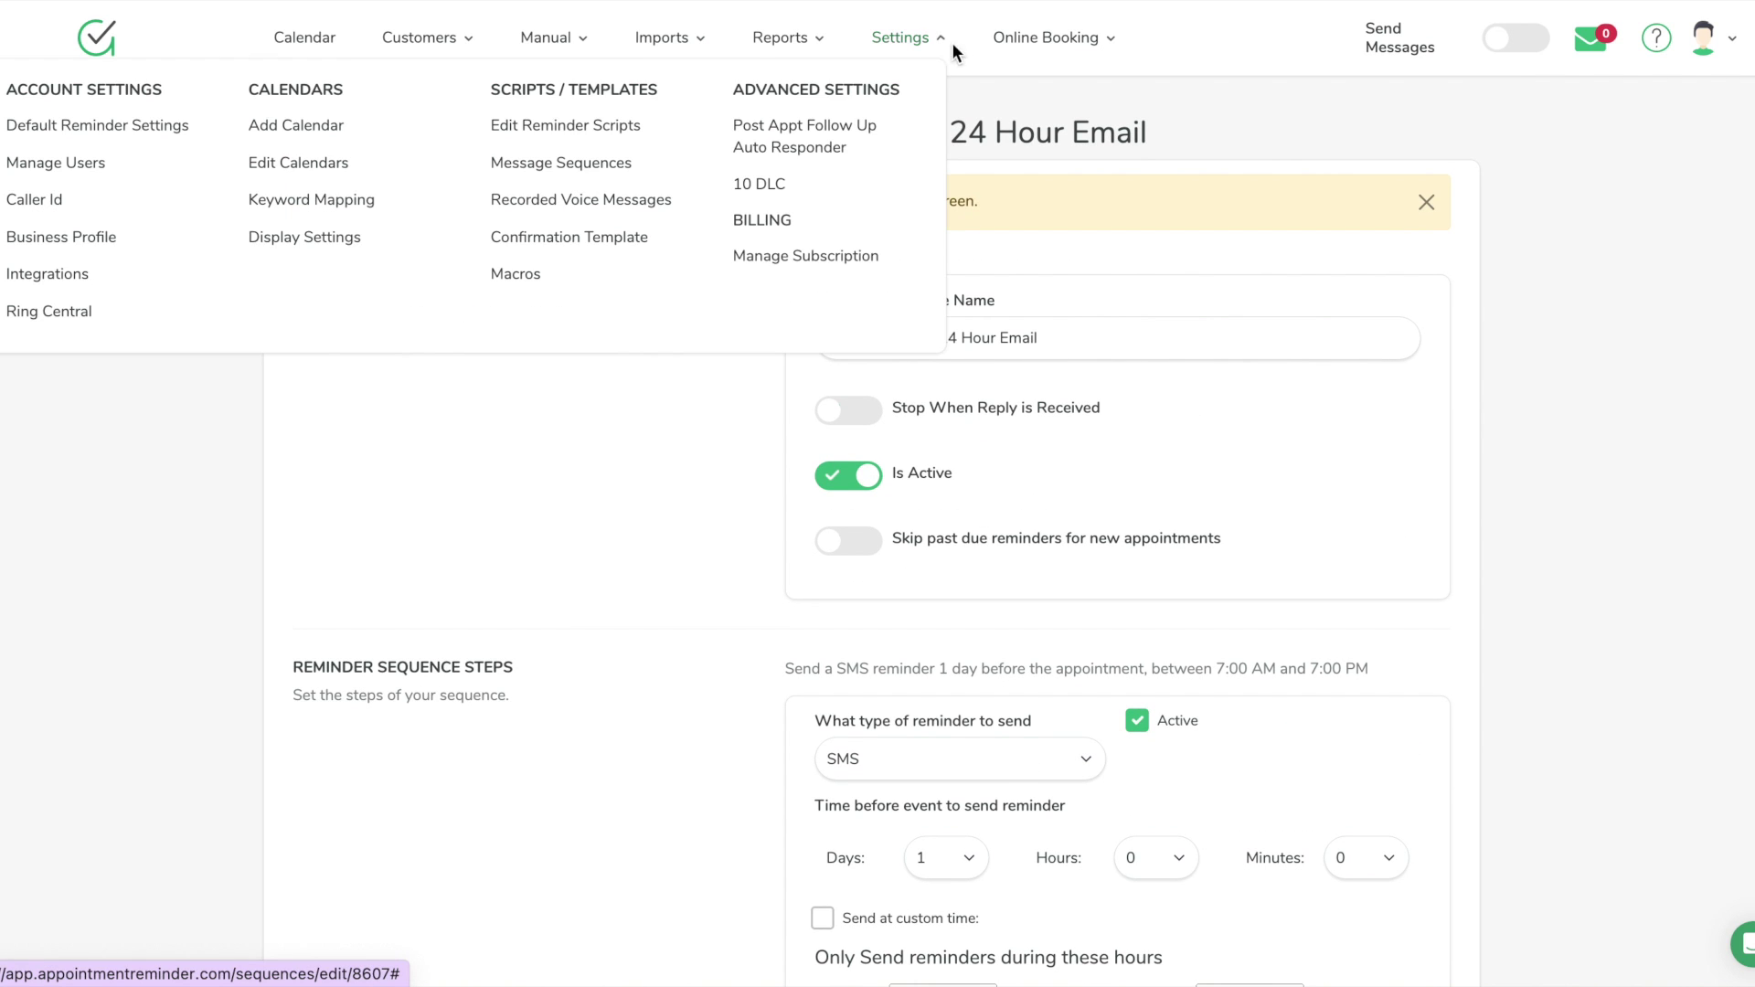
click(585, 161)
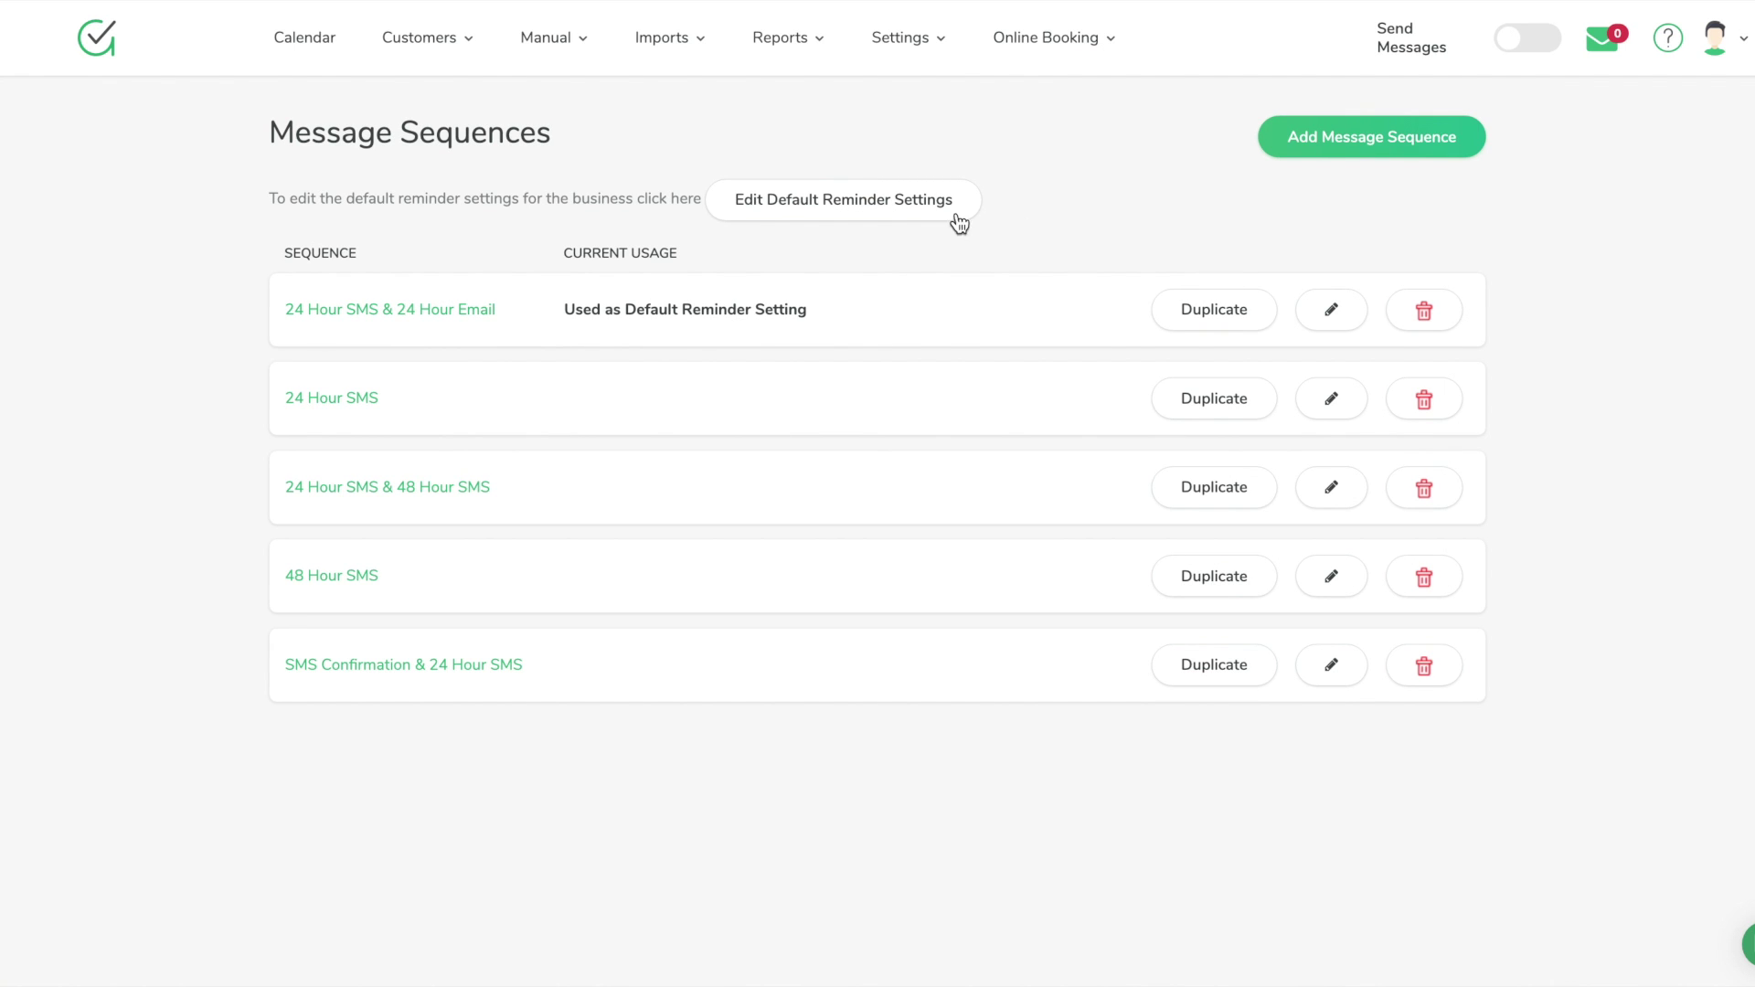
In Default Reminder Settings, review the sequence options and keep 24 Hour SMS & 24 Hour Email
click(873, 213)
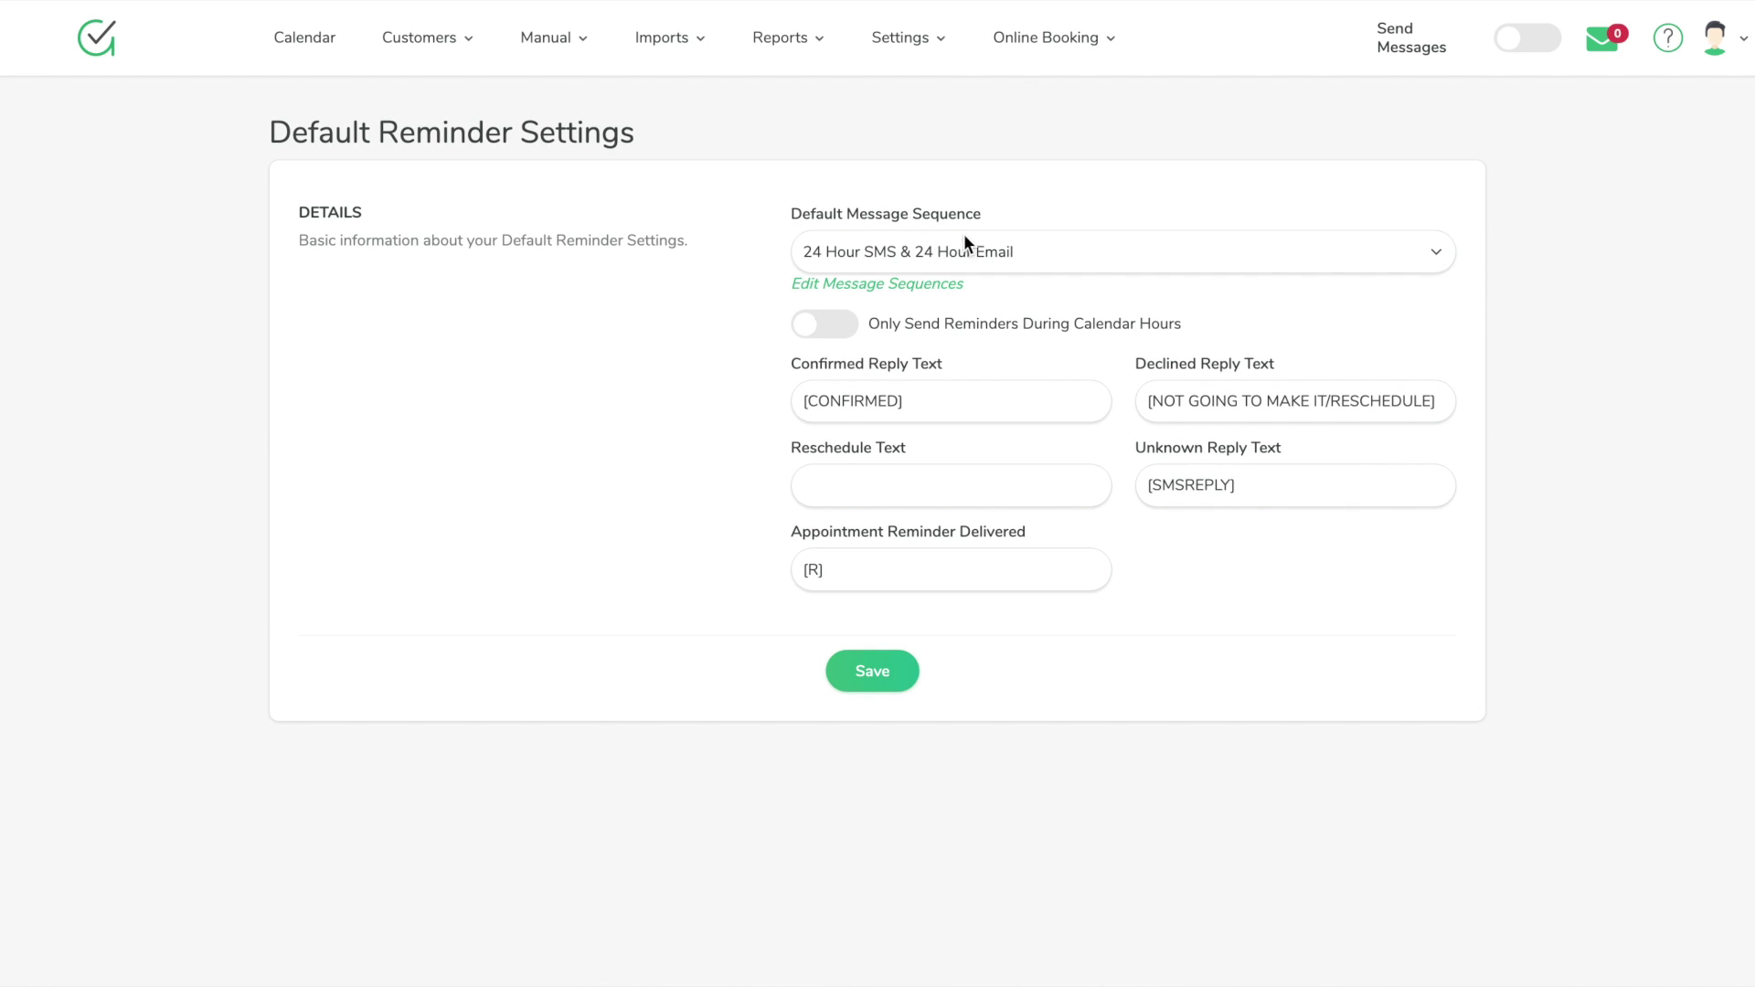
click(969, 248)
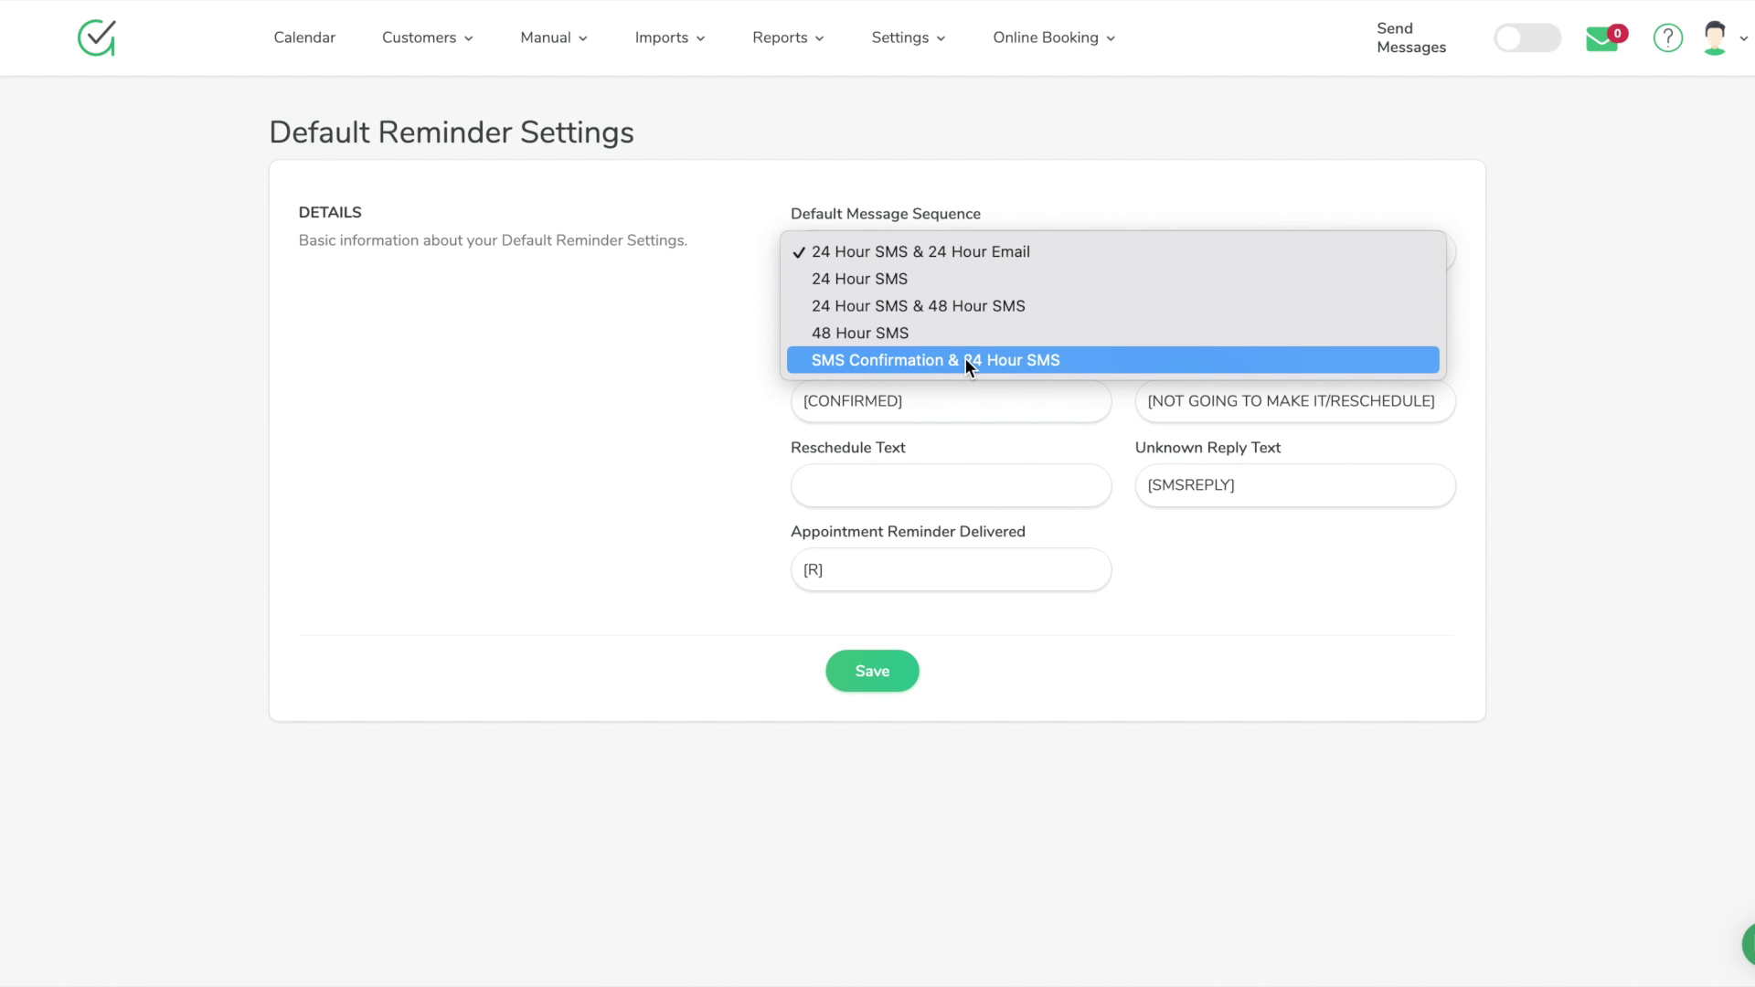
click(794, 139)
click(917, 61)
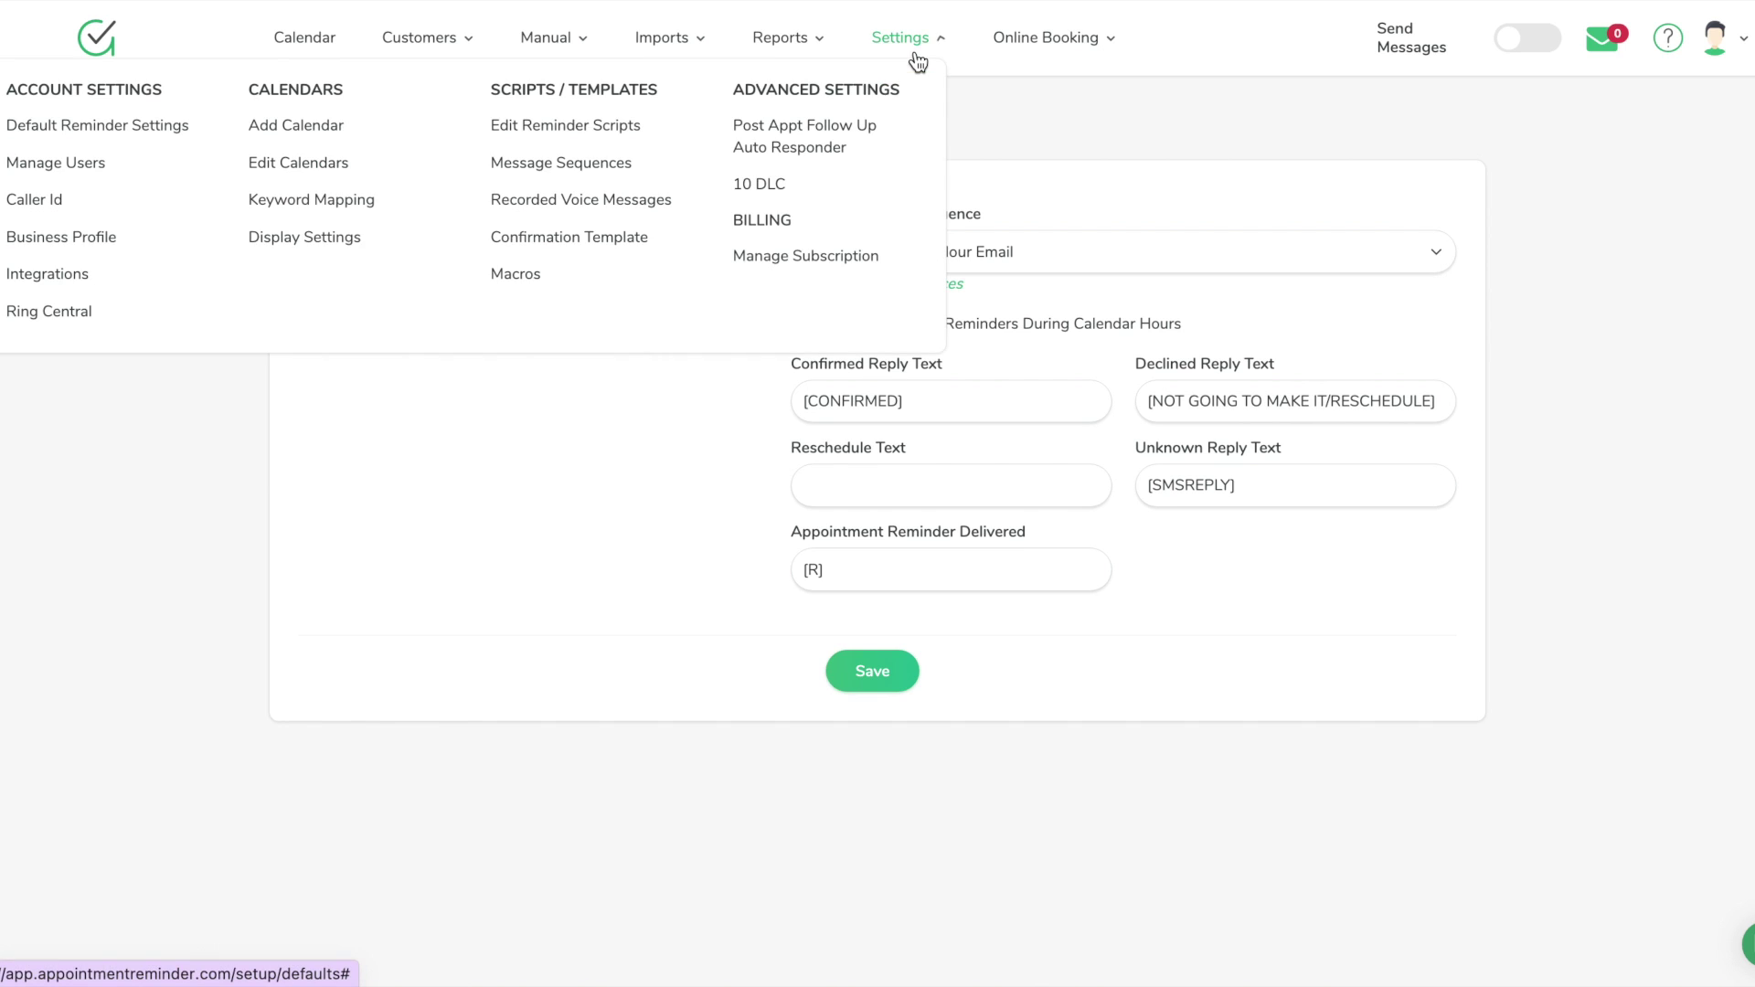
Edit the Appointment Reminder Script and check its SMS text: 166 characters, 2 segments
click(638, 126)
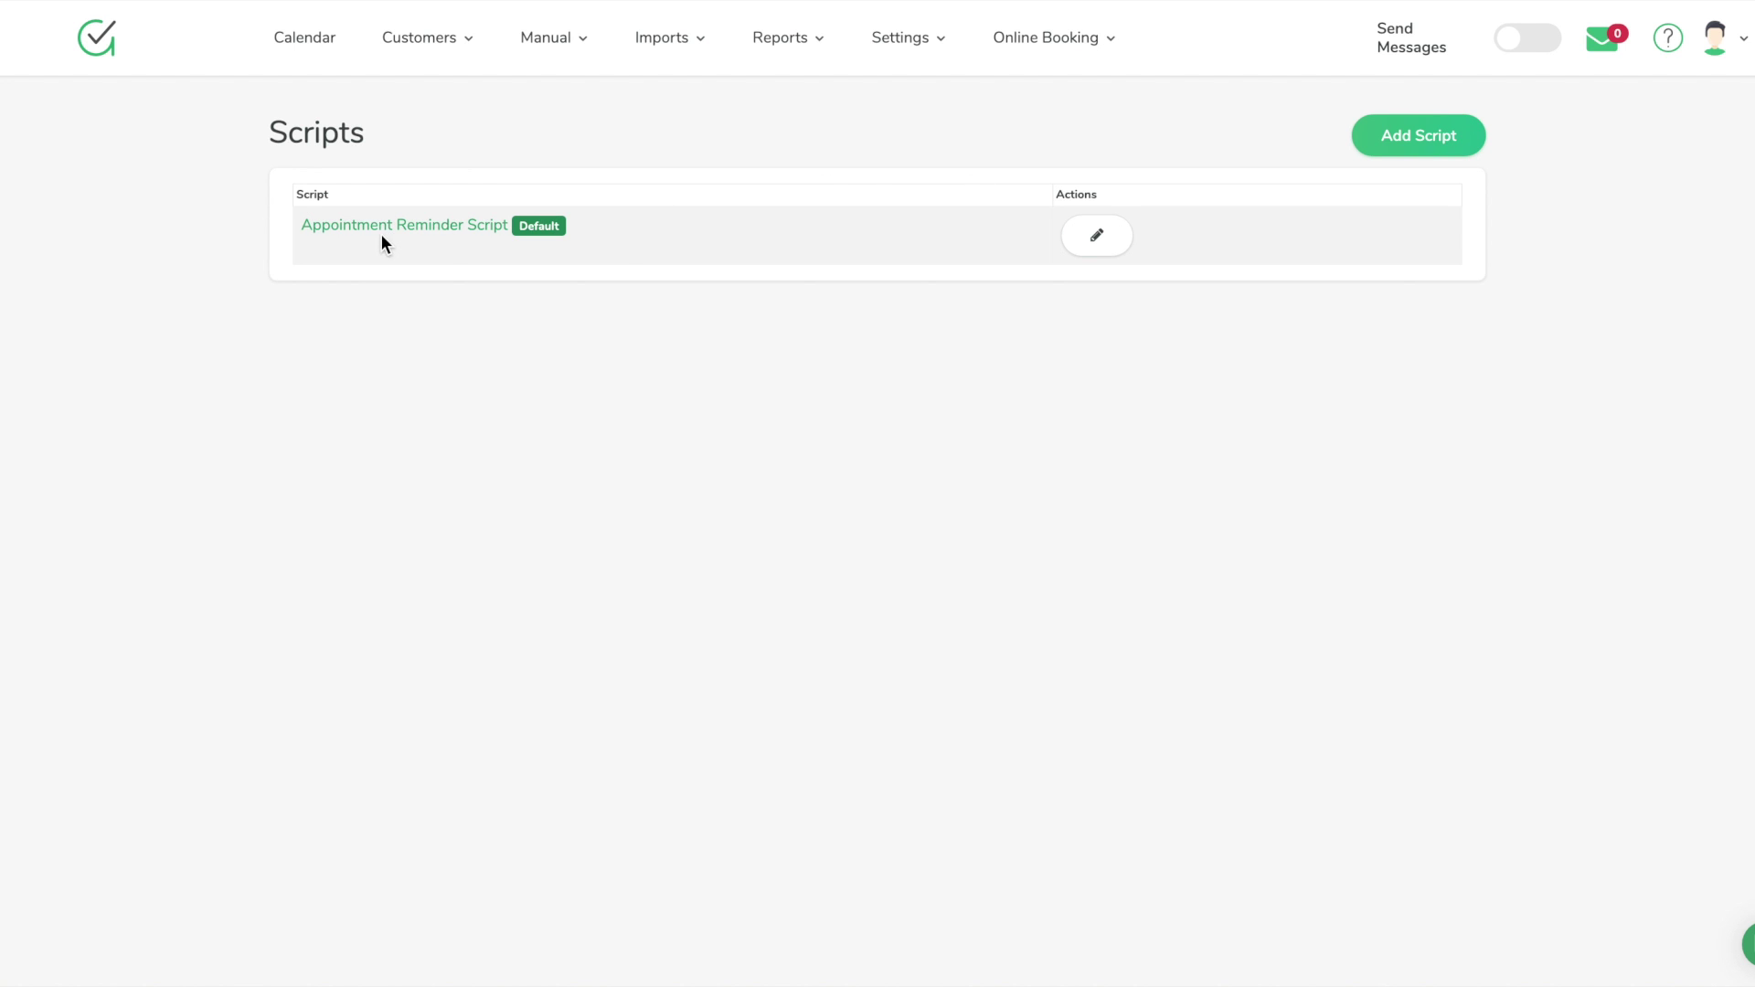
click(1095, 239)
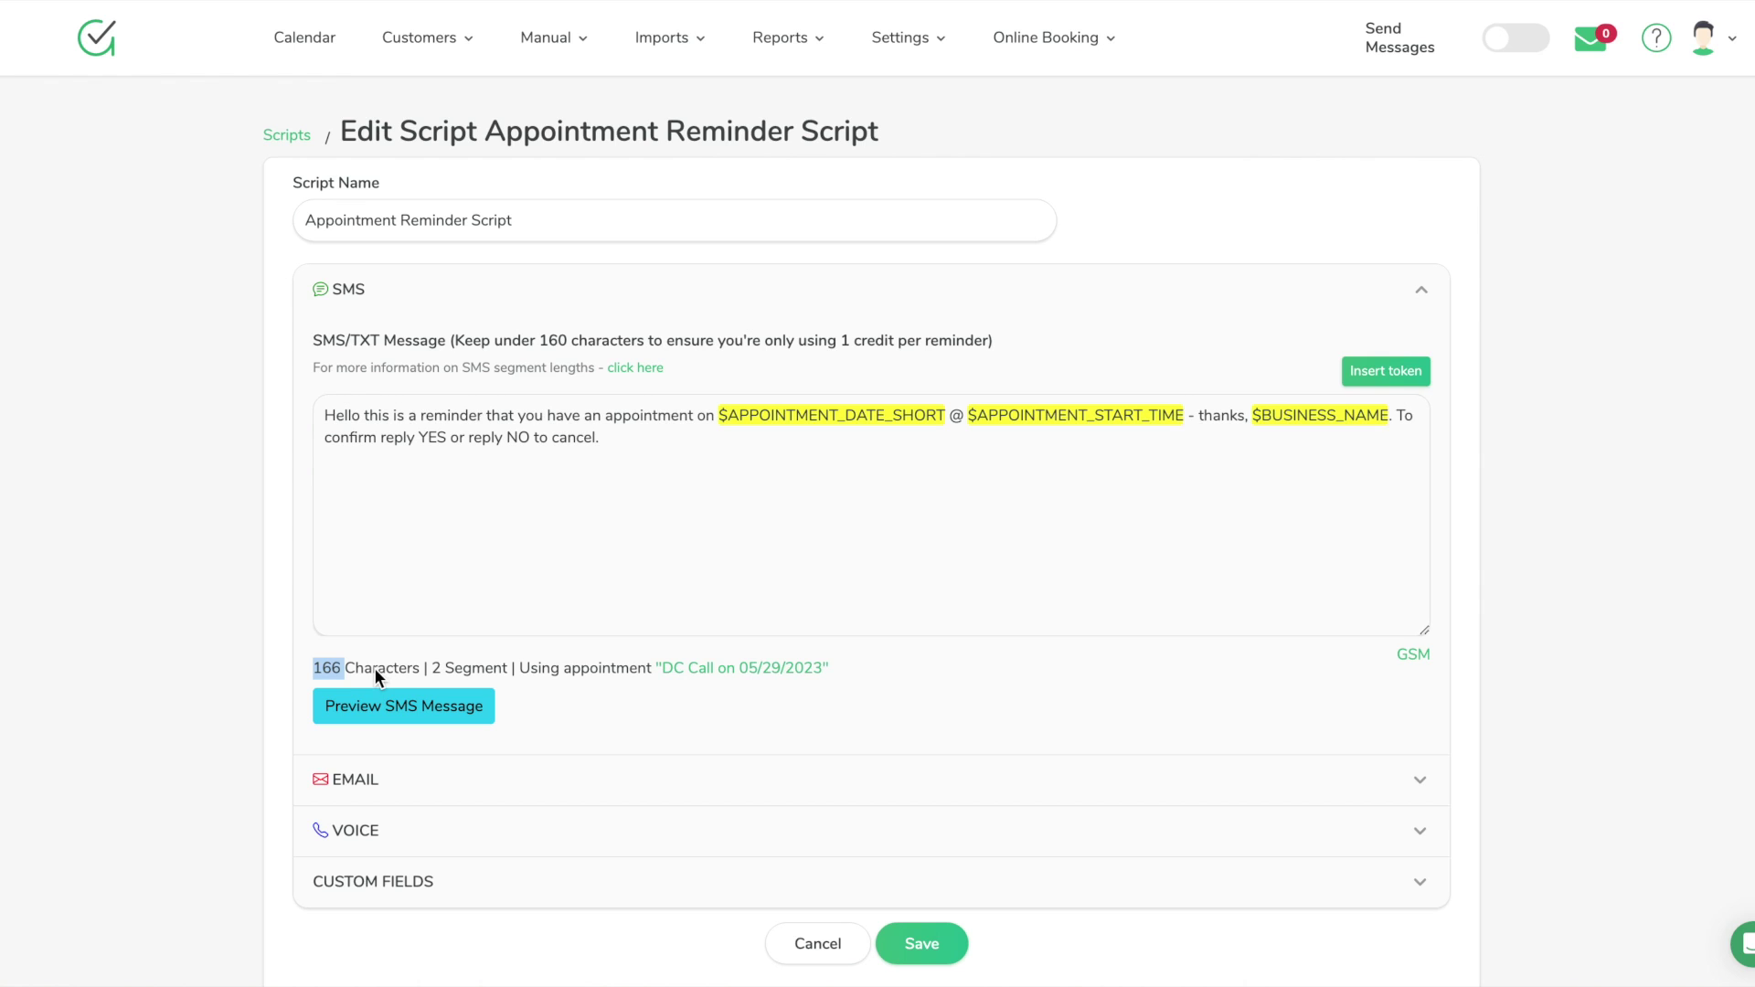
click(425, 665)
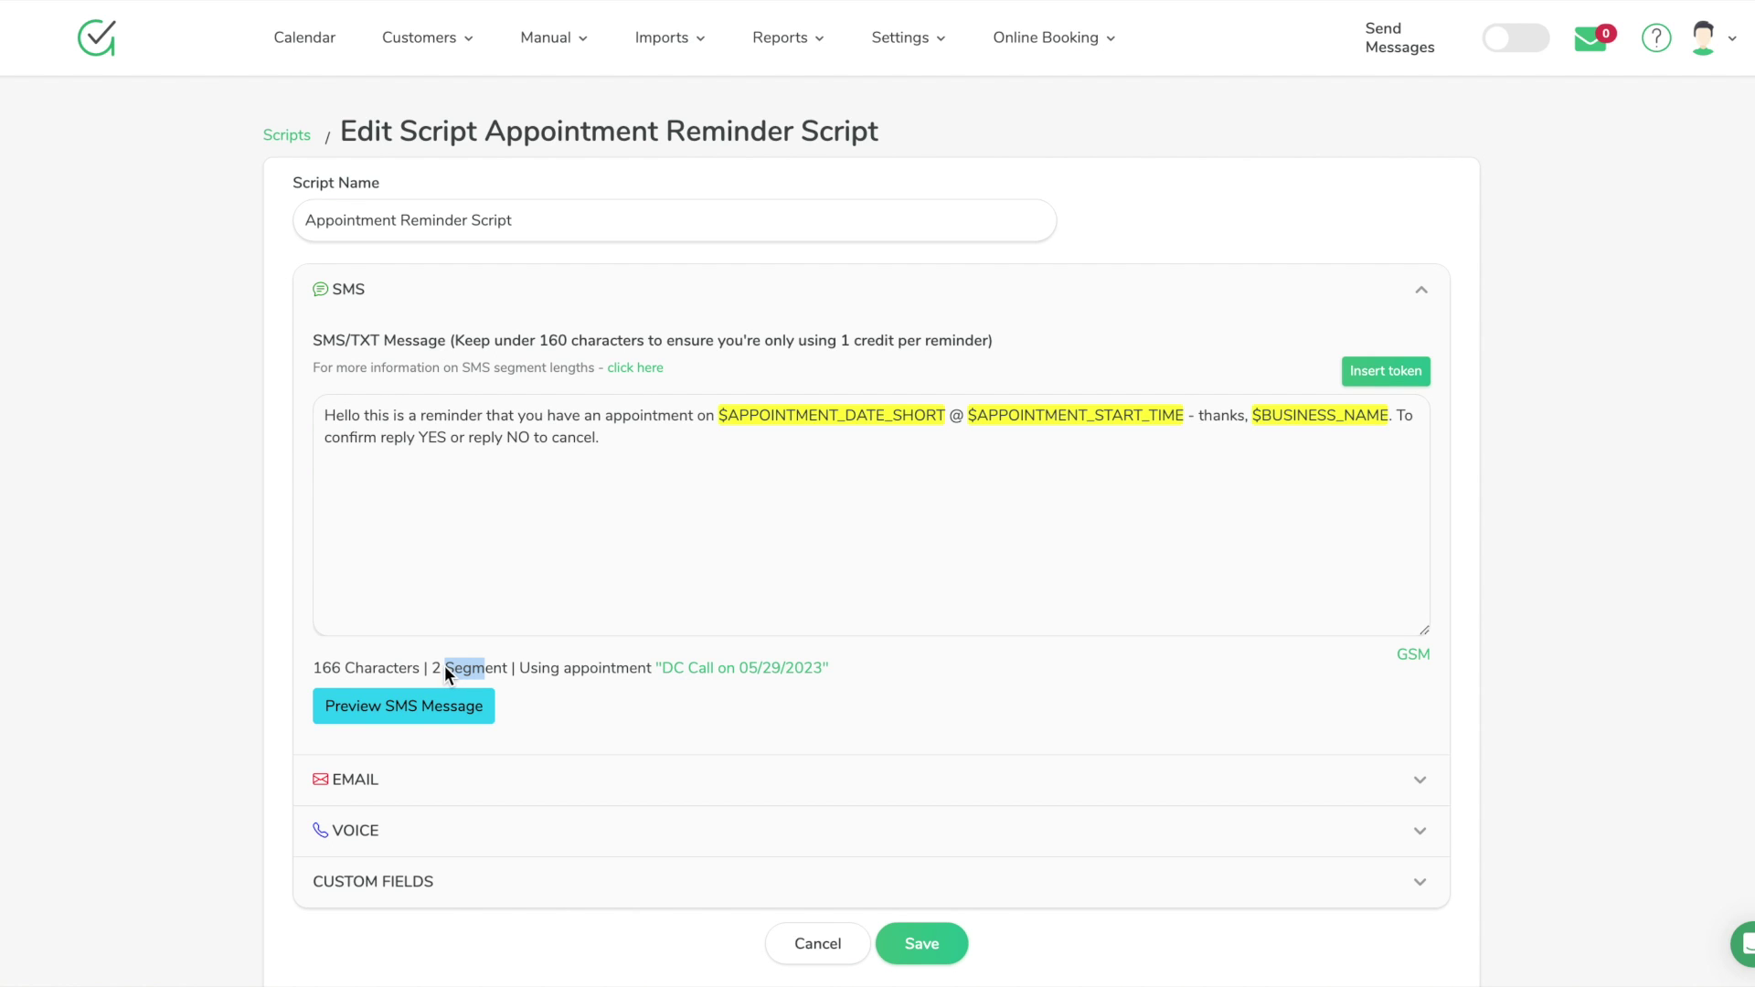
click(501, 591)
Expand the script's EMAIL and VOICE sections to review the 'Appt Booked' email and English (US) voice message
scroll(499, 592, down, 1)
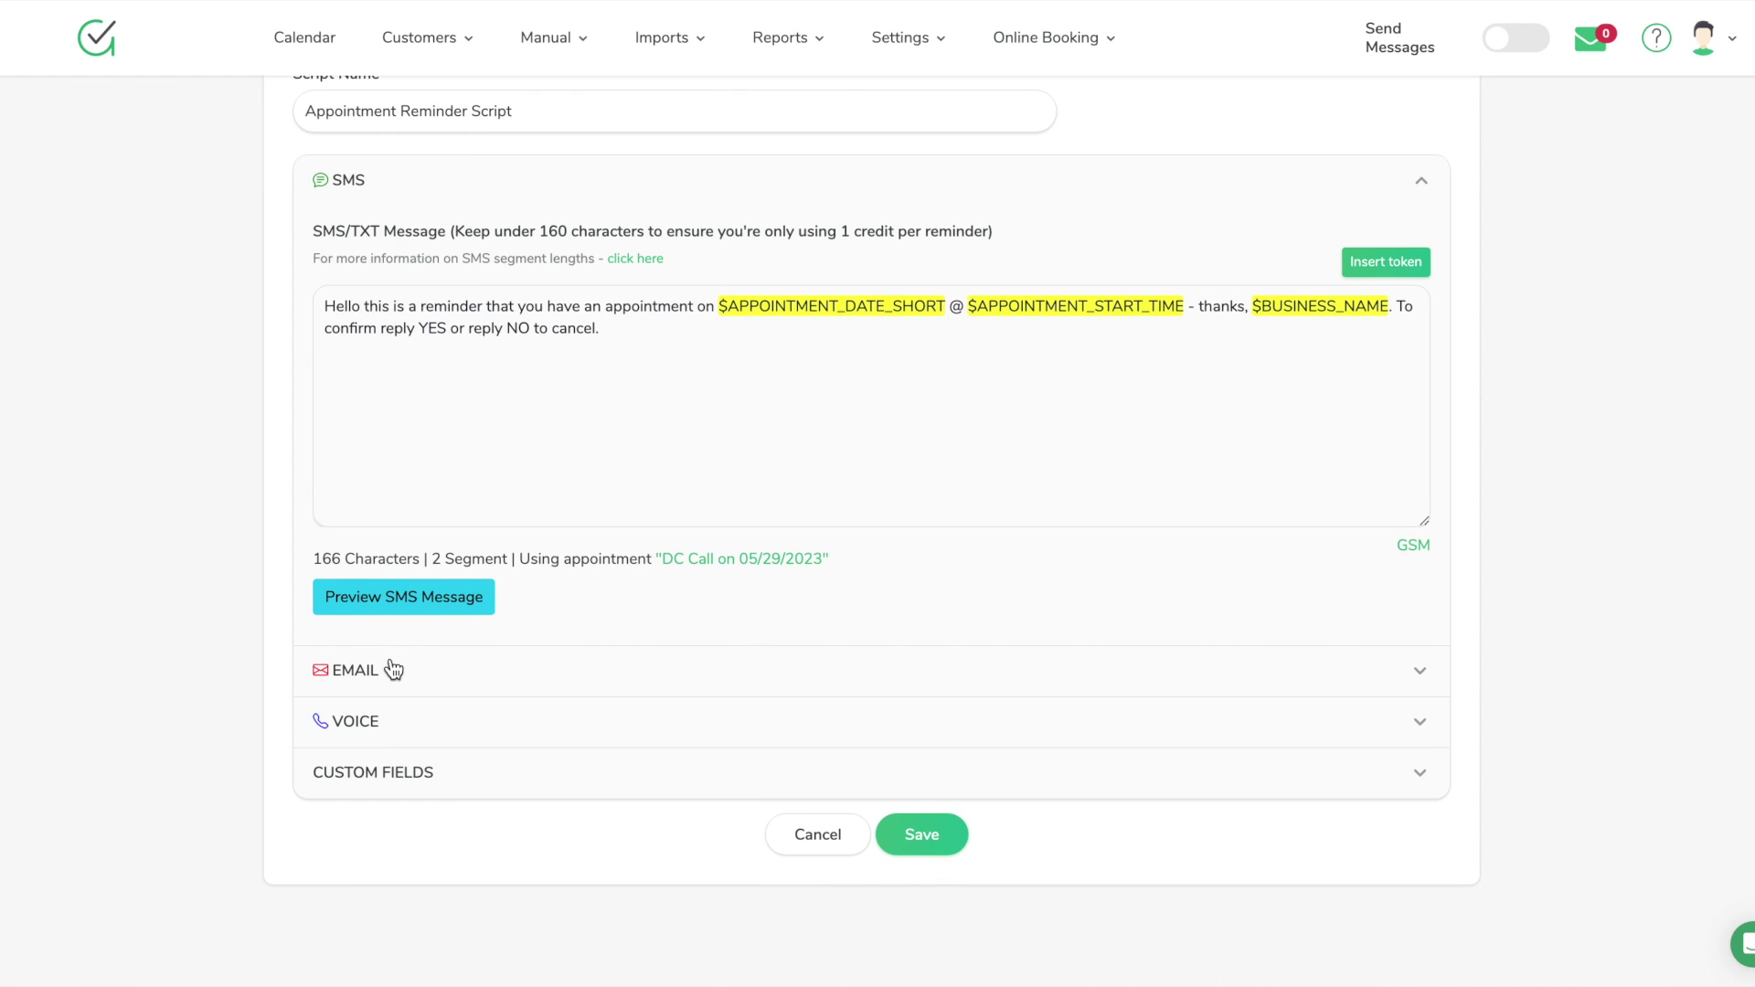
click(393, 670)
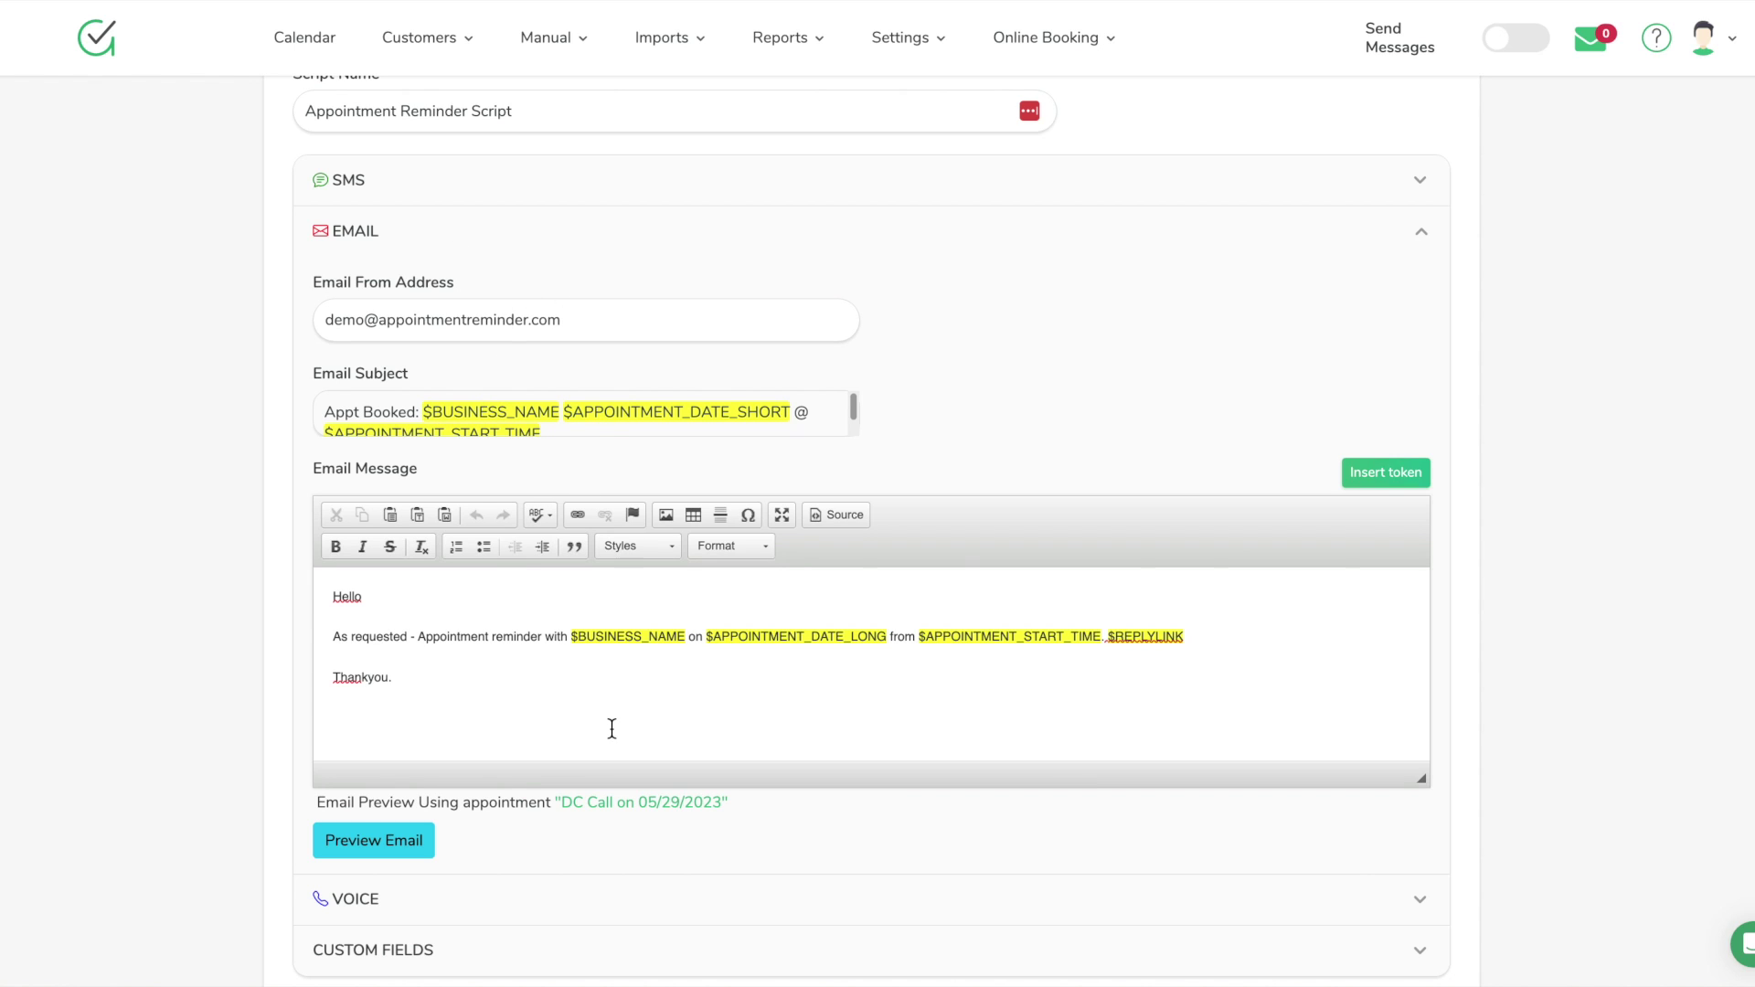
scroll(610, 732, down, 1)
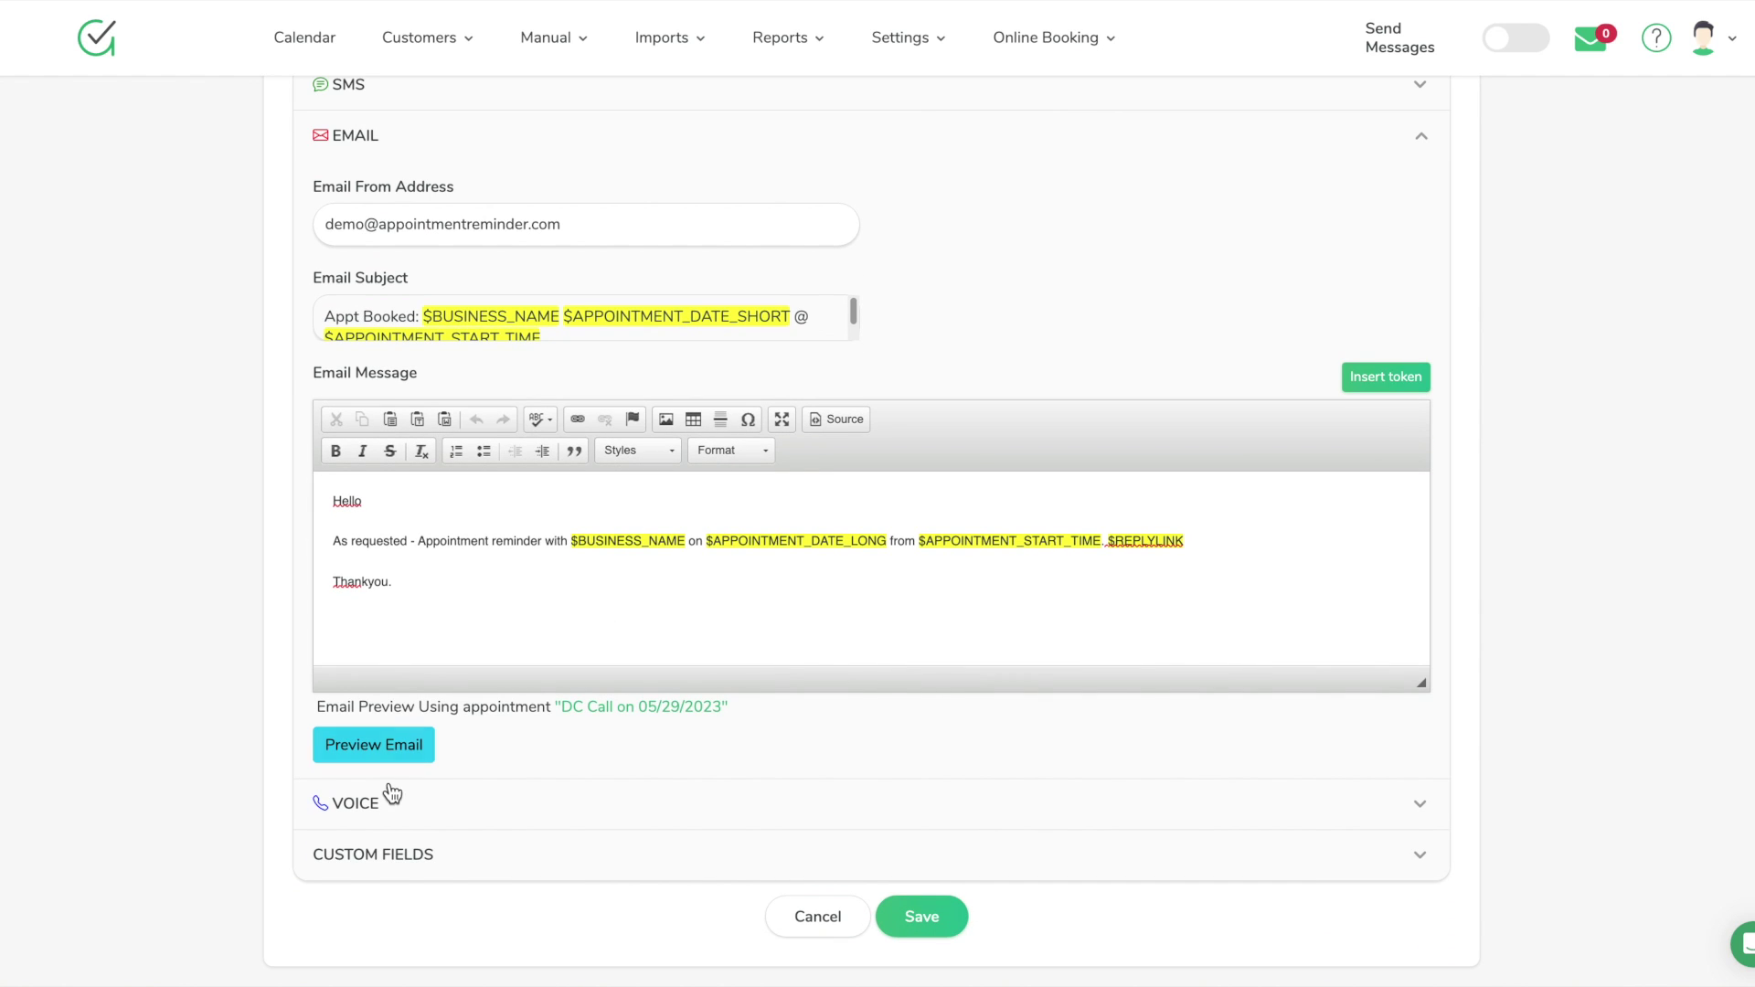
click(402, 799)
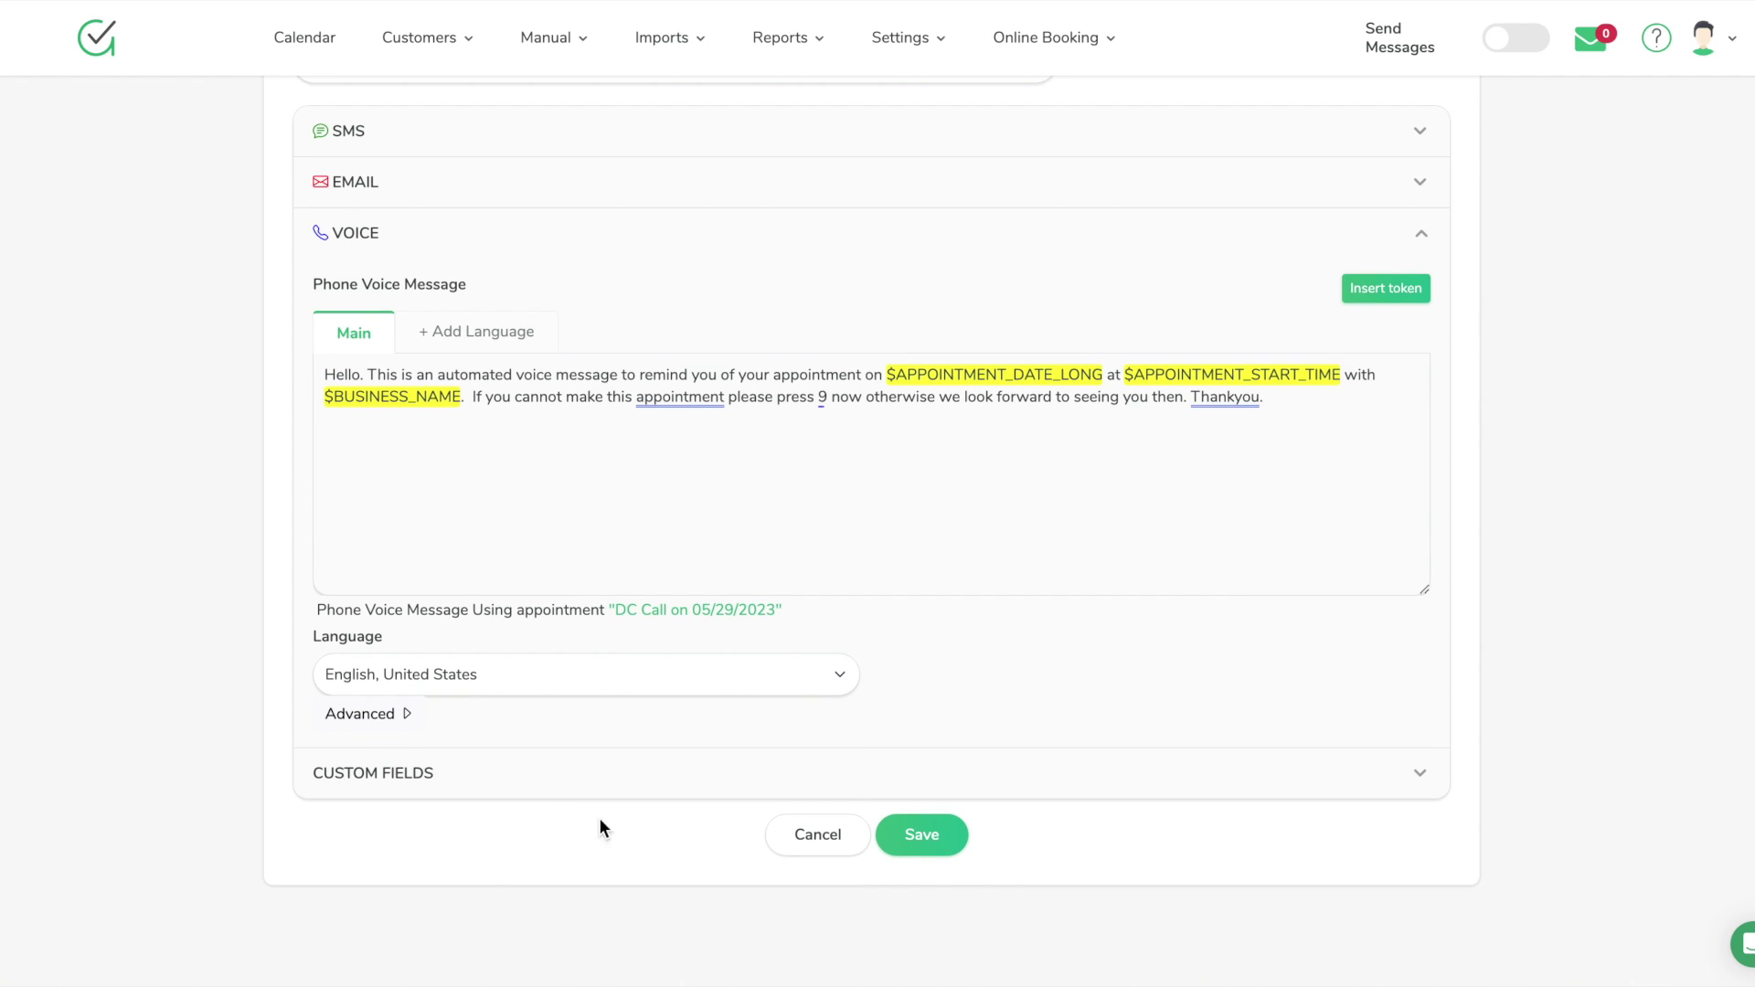
scroll(741, 850, up, 2)
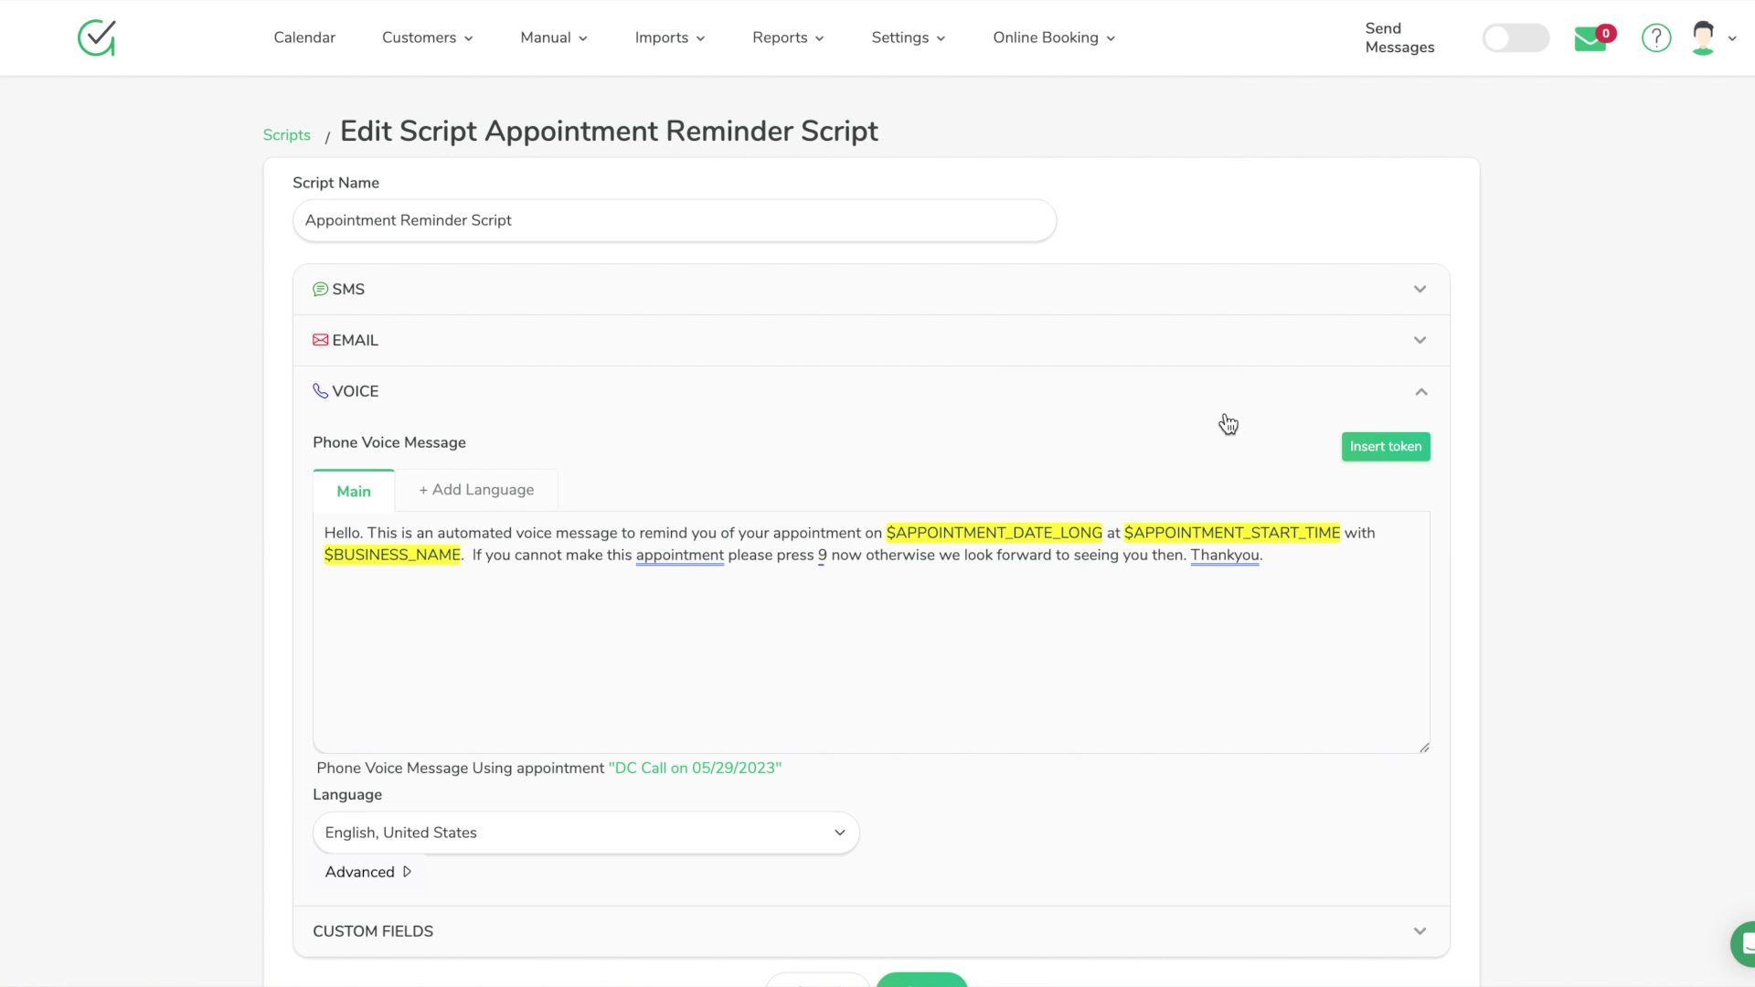
Scroll through the voice message's Insert token list, close it unused, and return to Calendar
click(1358, 552)
key(Return)
key(Return)
click(1405, 459)
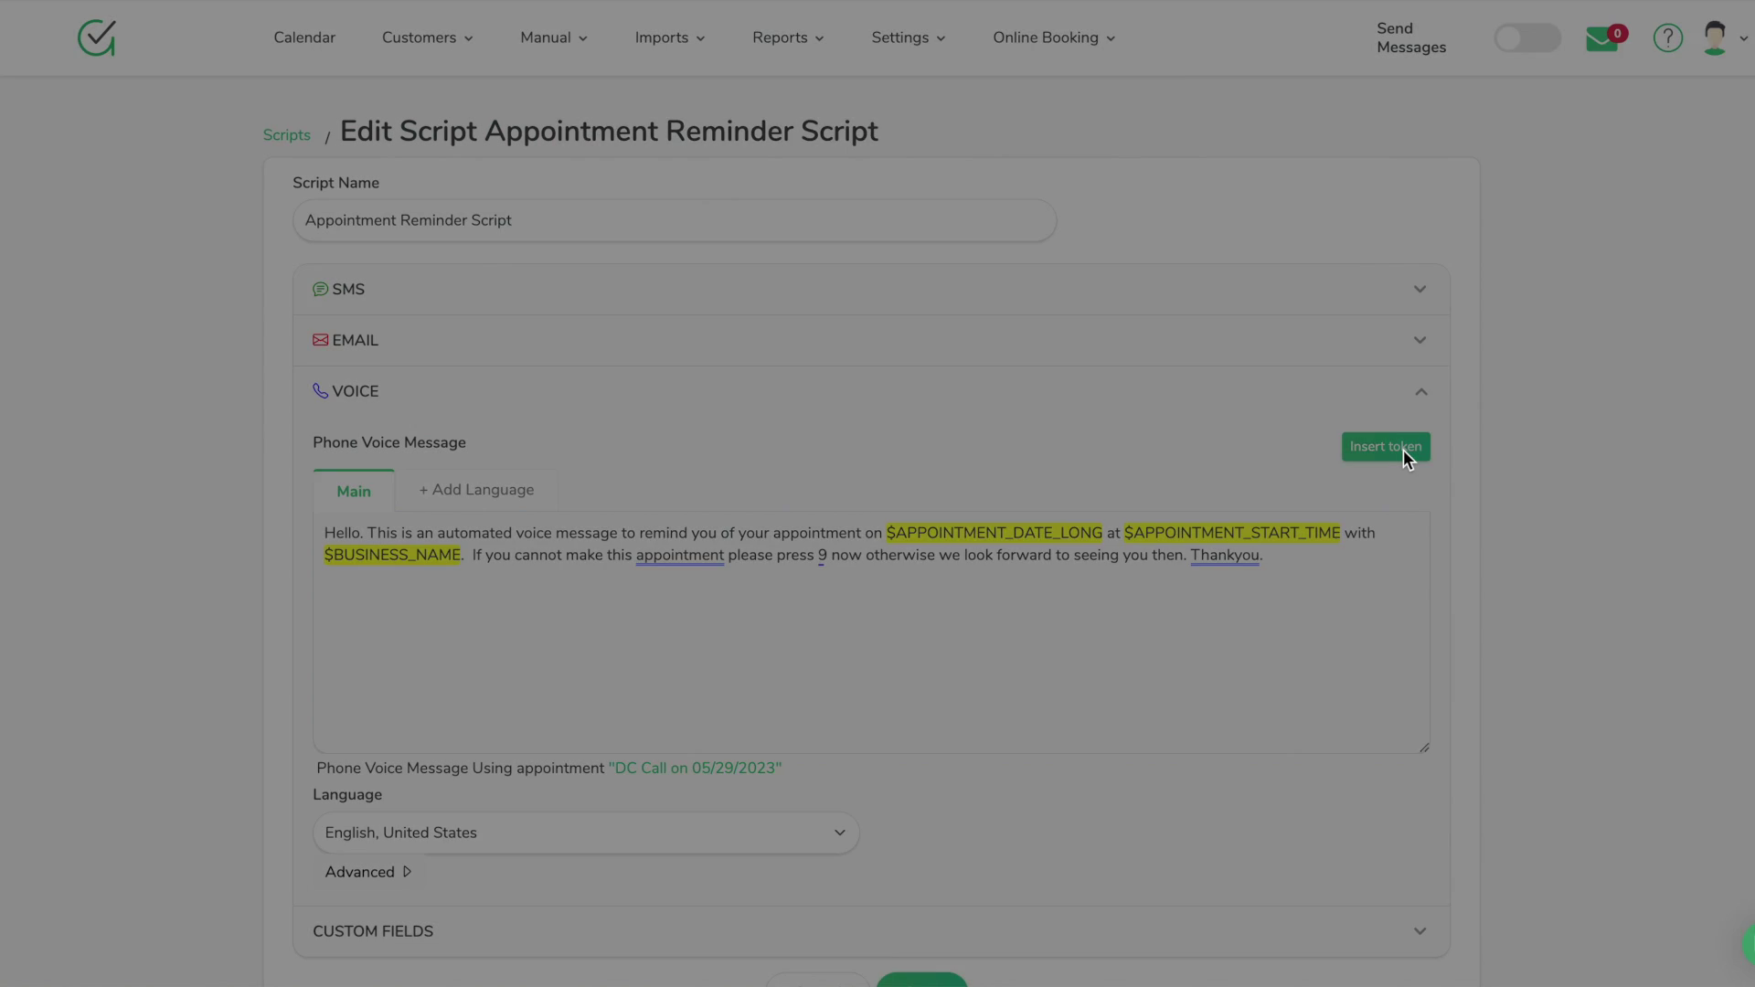
scroll(925, 573, down, 20)
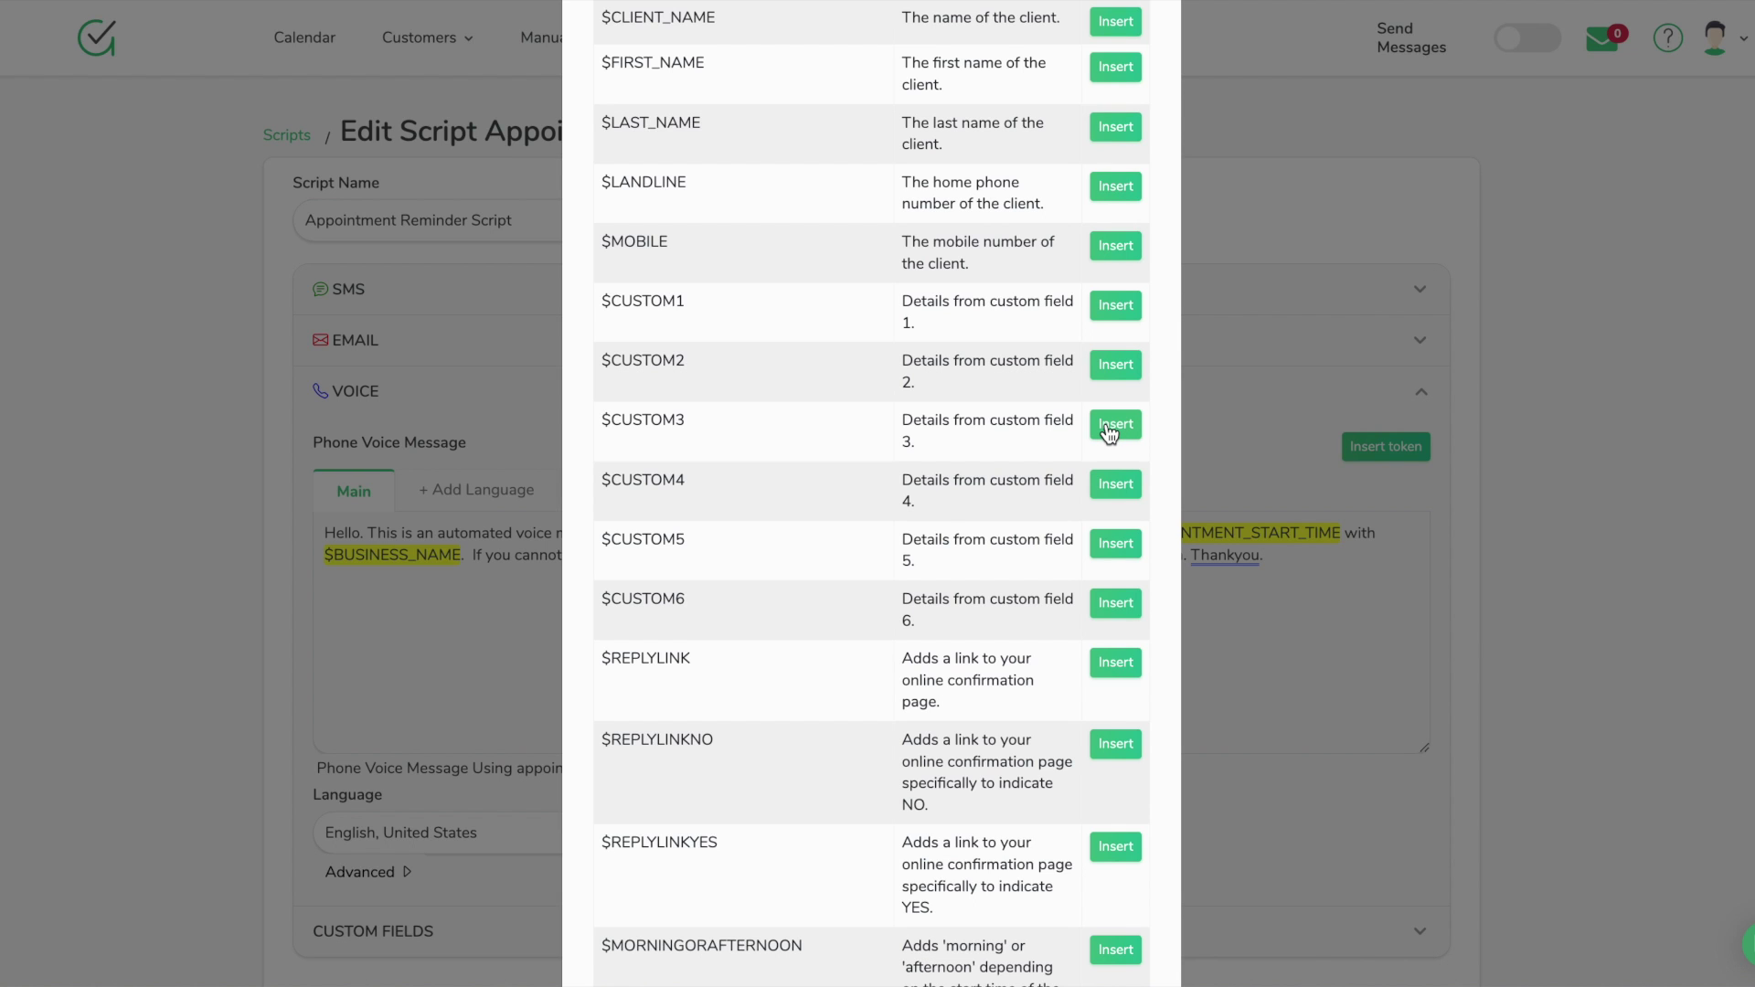
click(1499, 616)
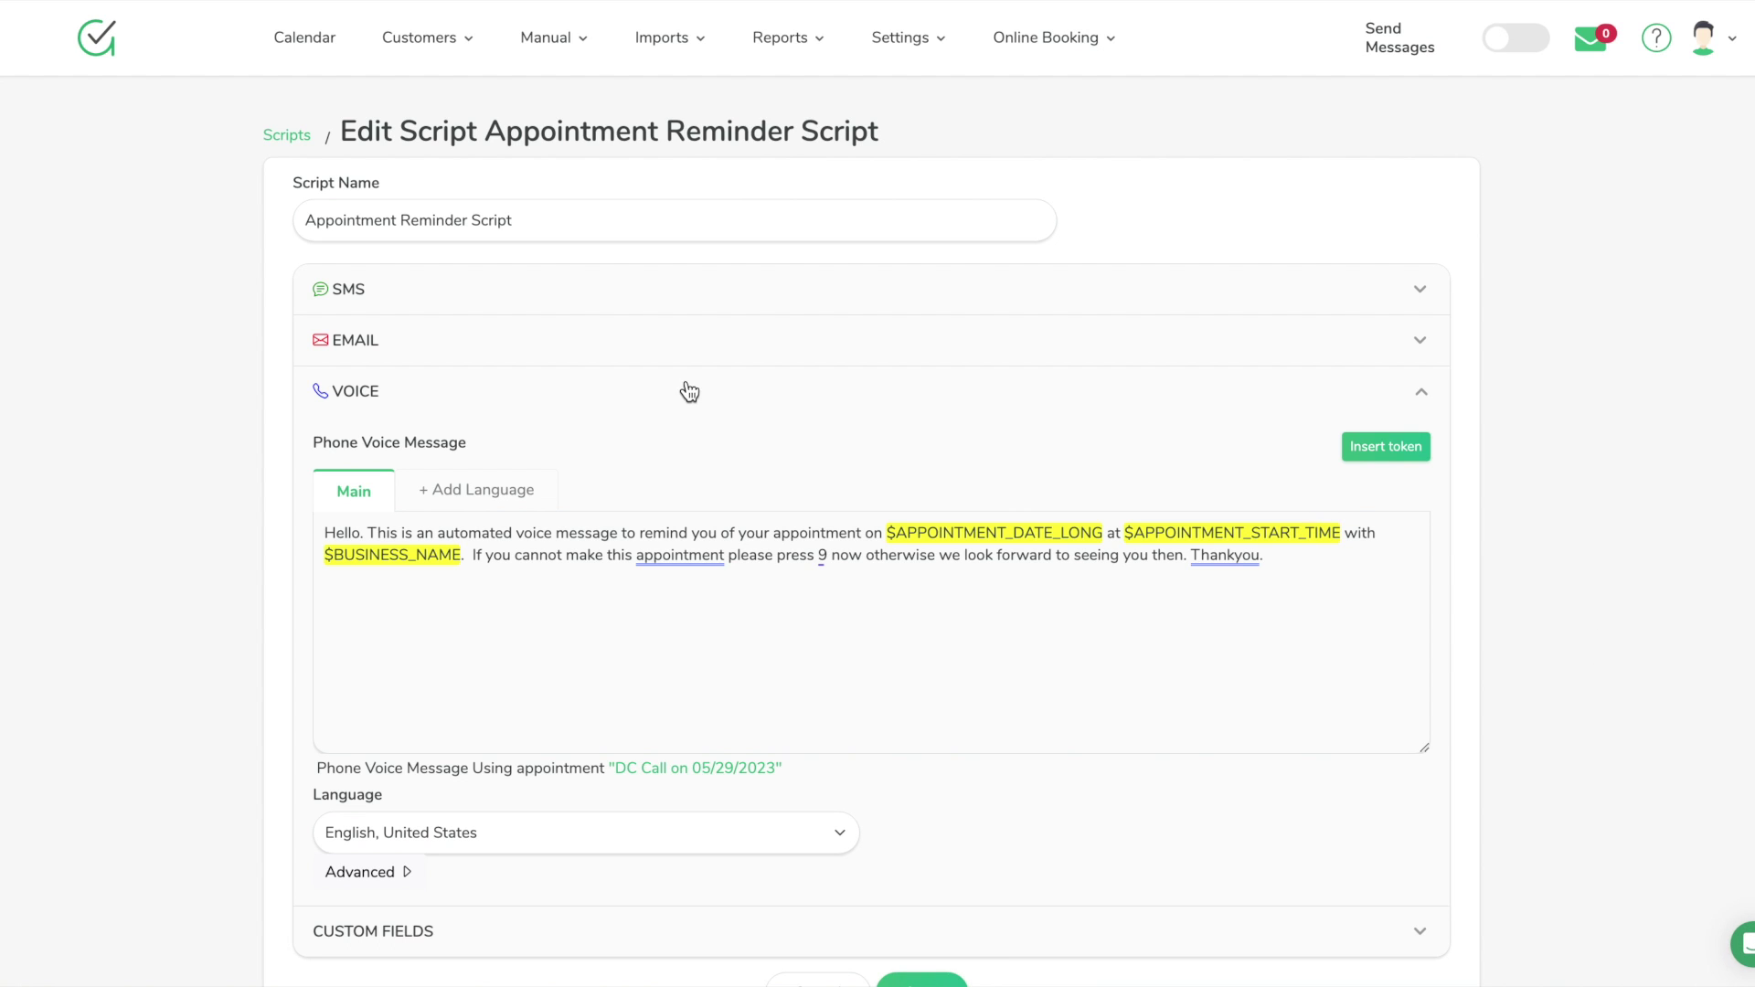
click(284, 44)
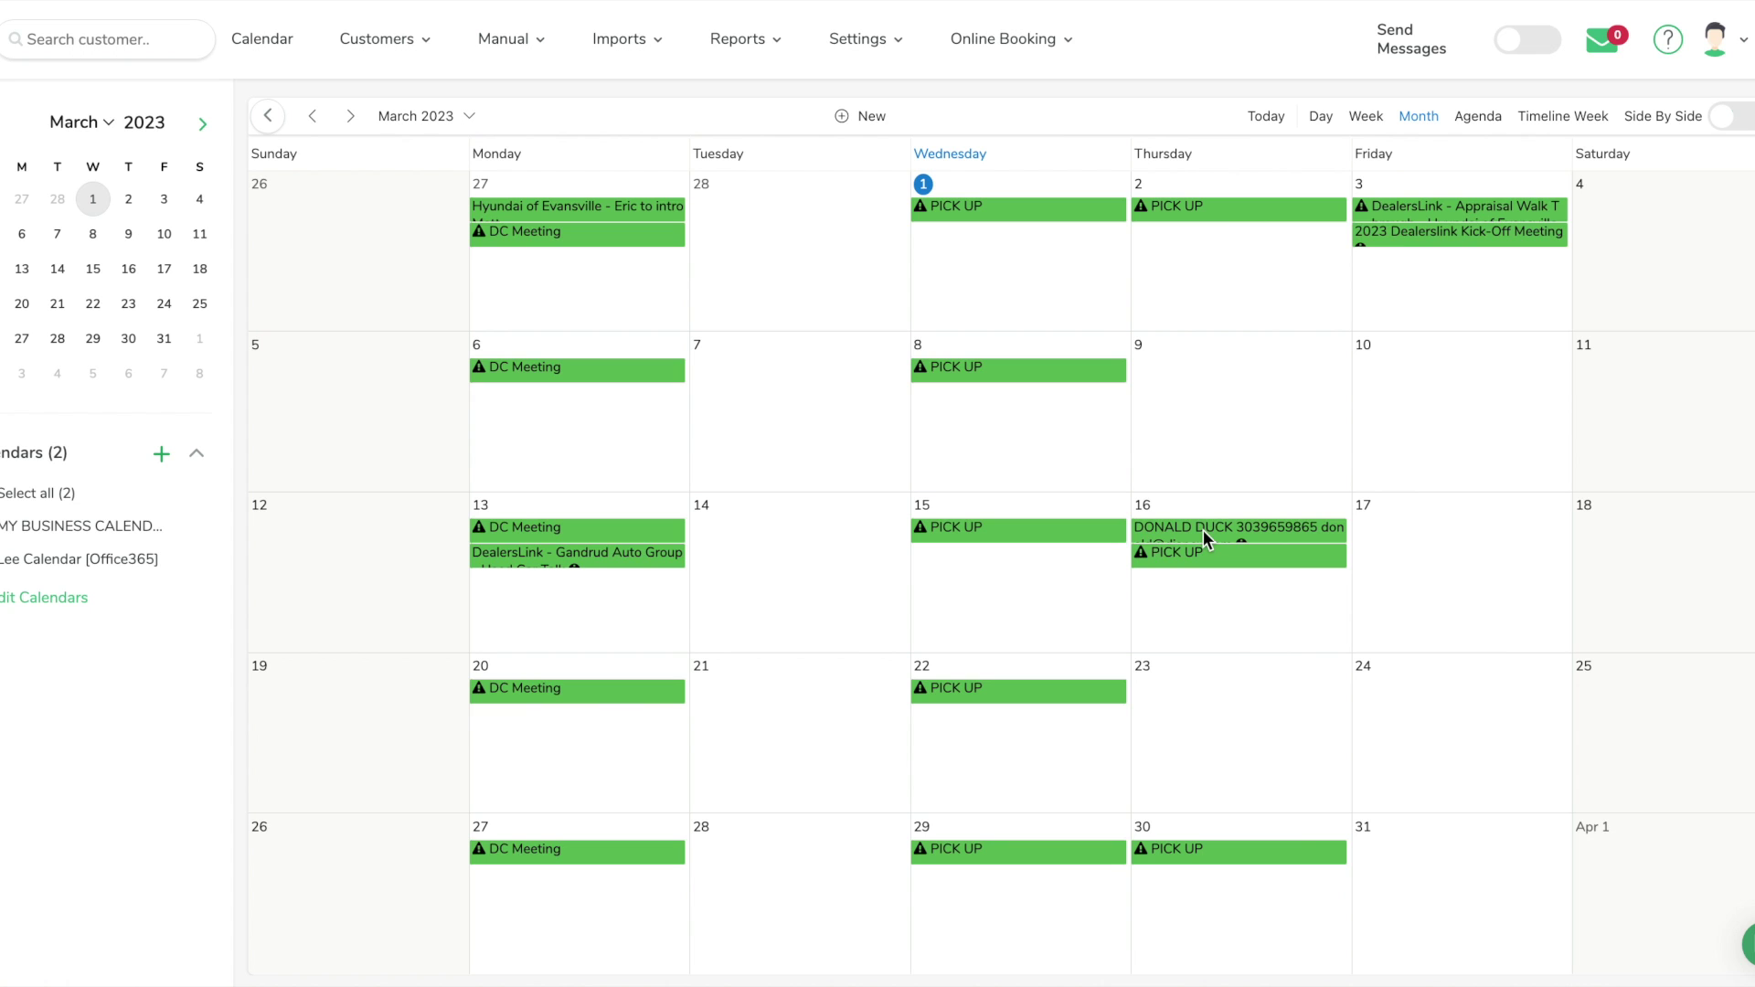
mouse_move(1193, 542)
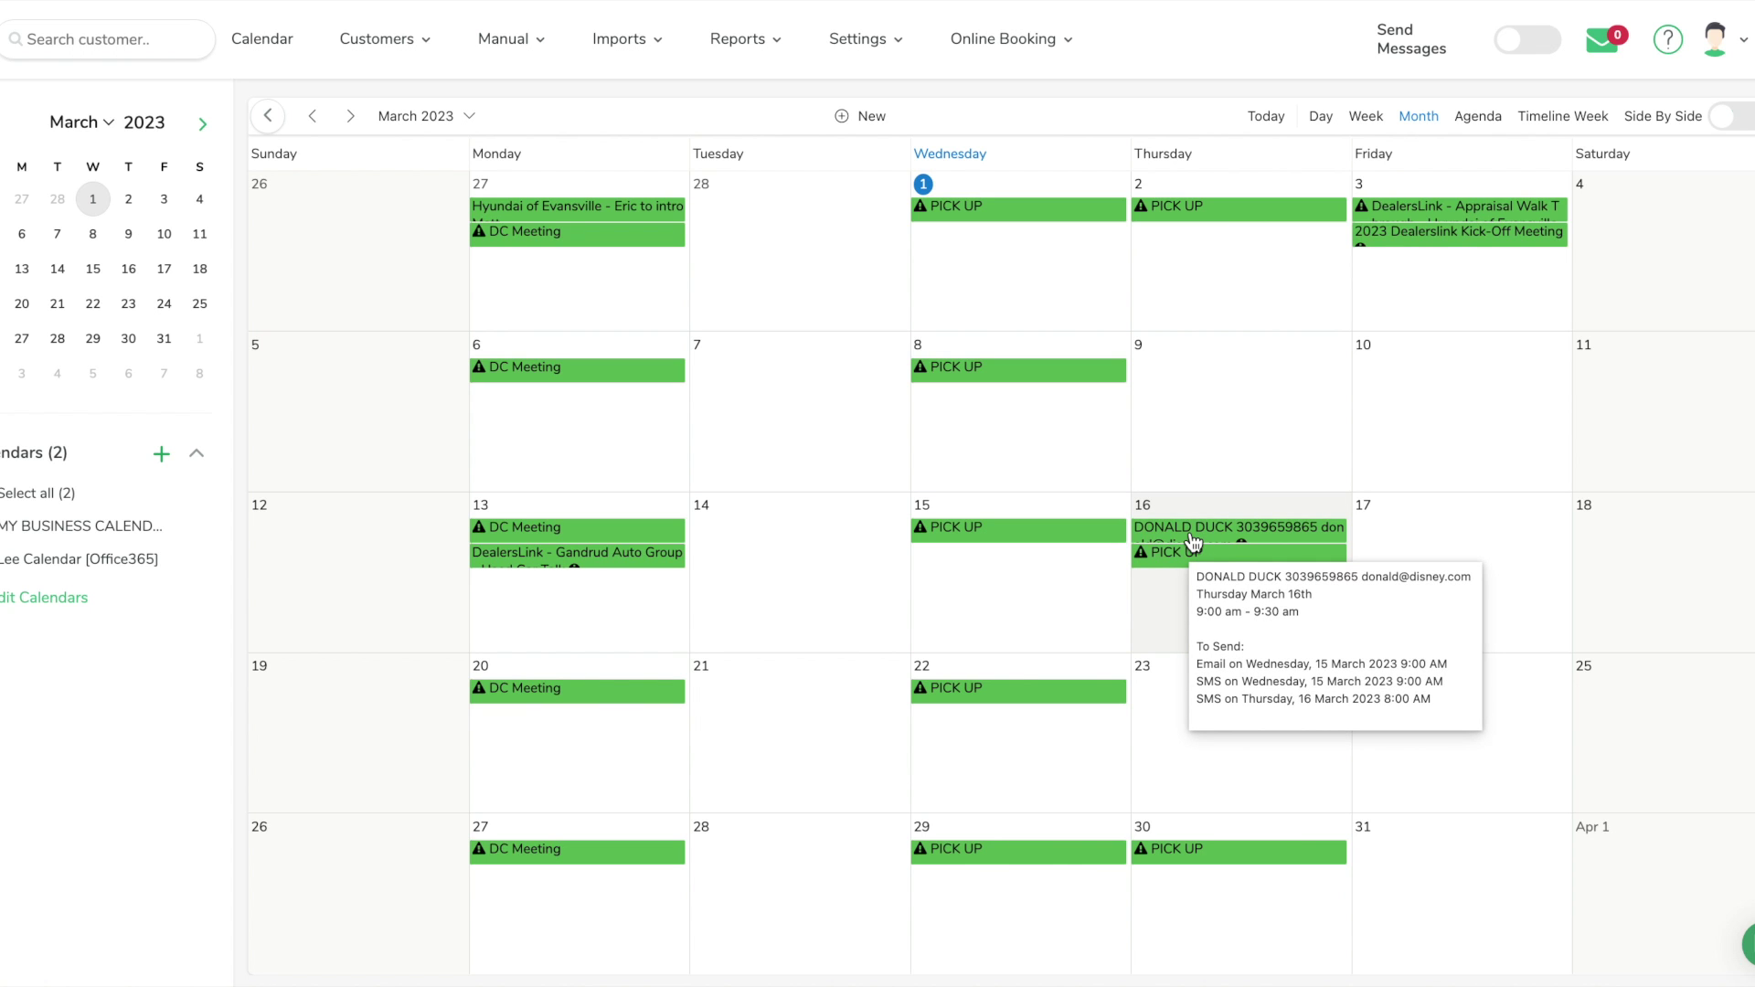
click(1182, 527)
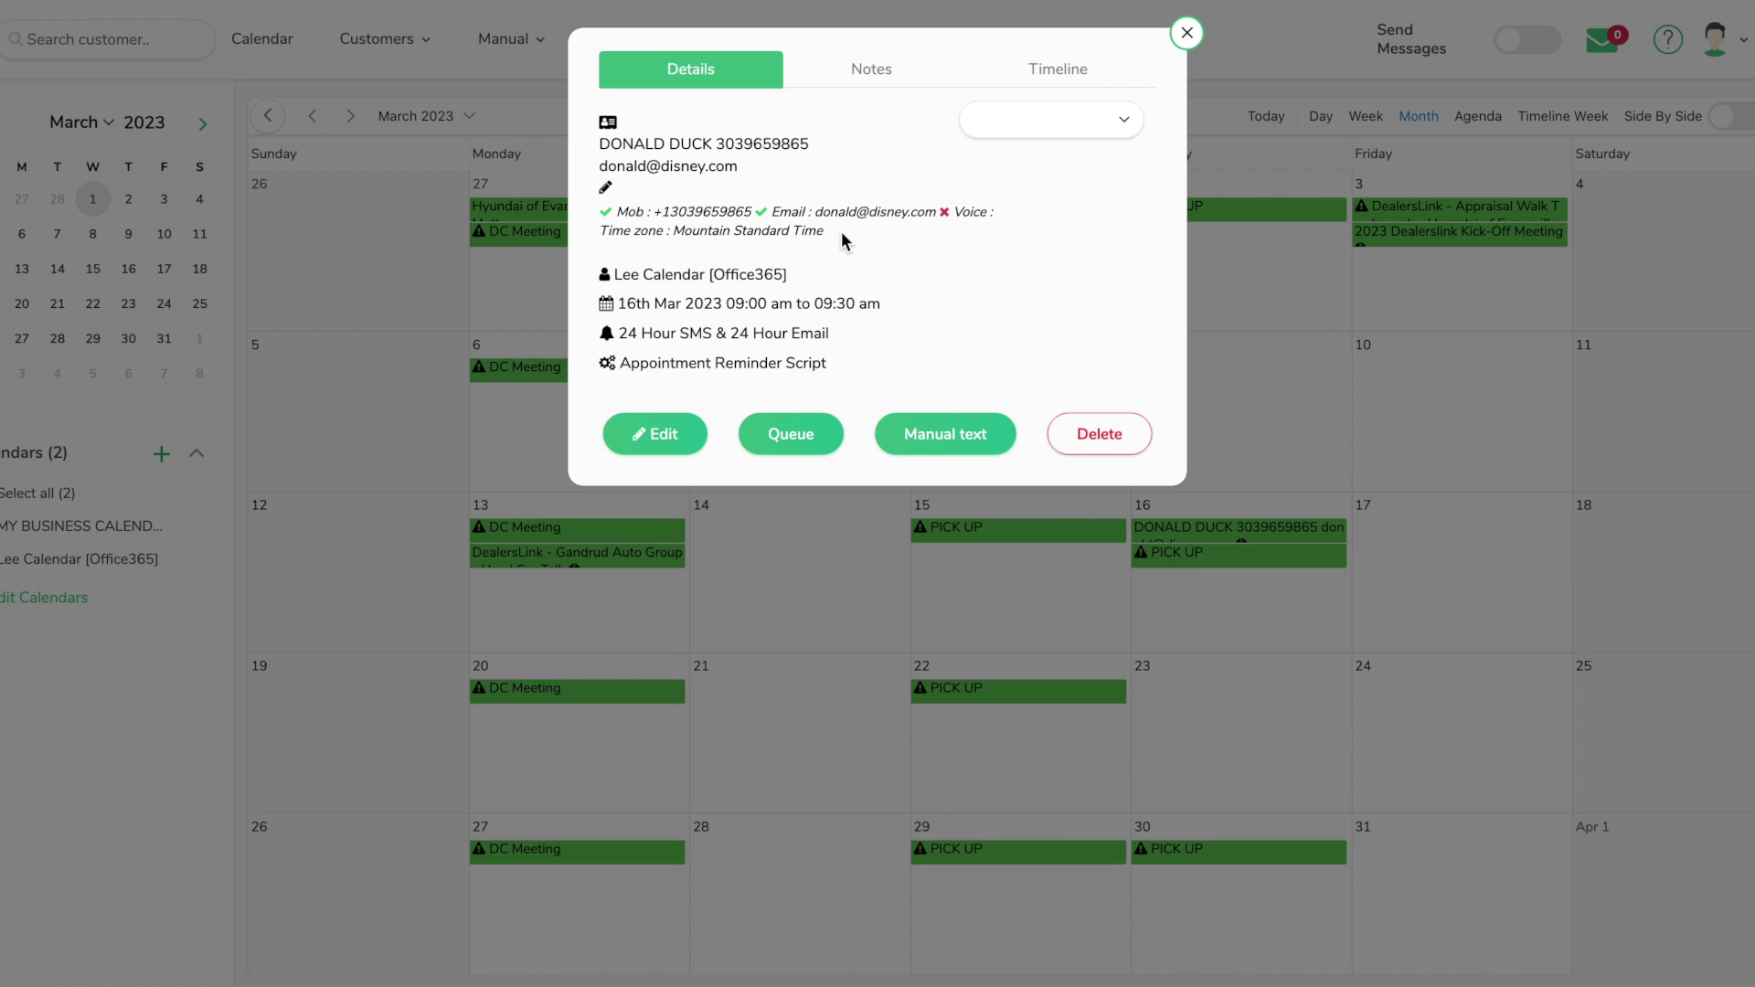
click(1055, 76)
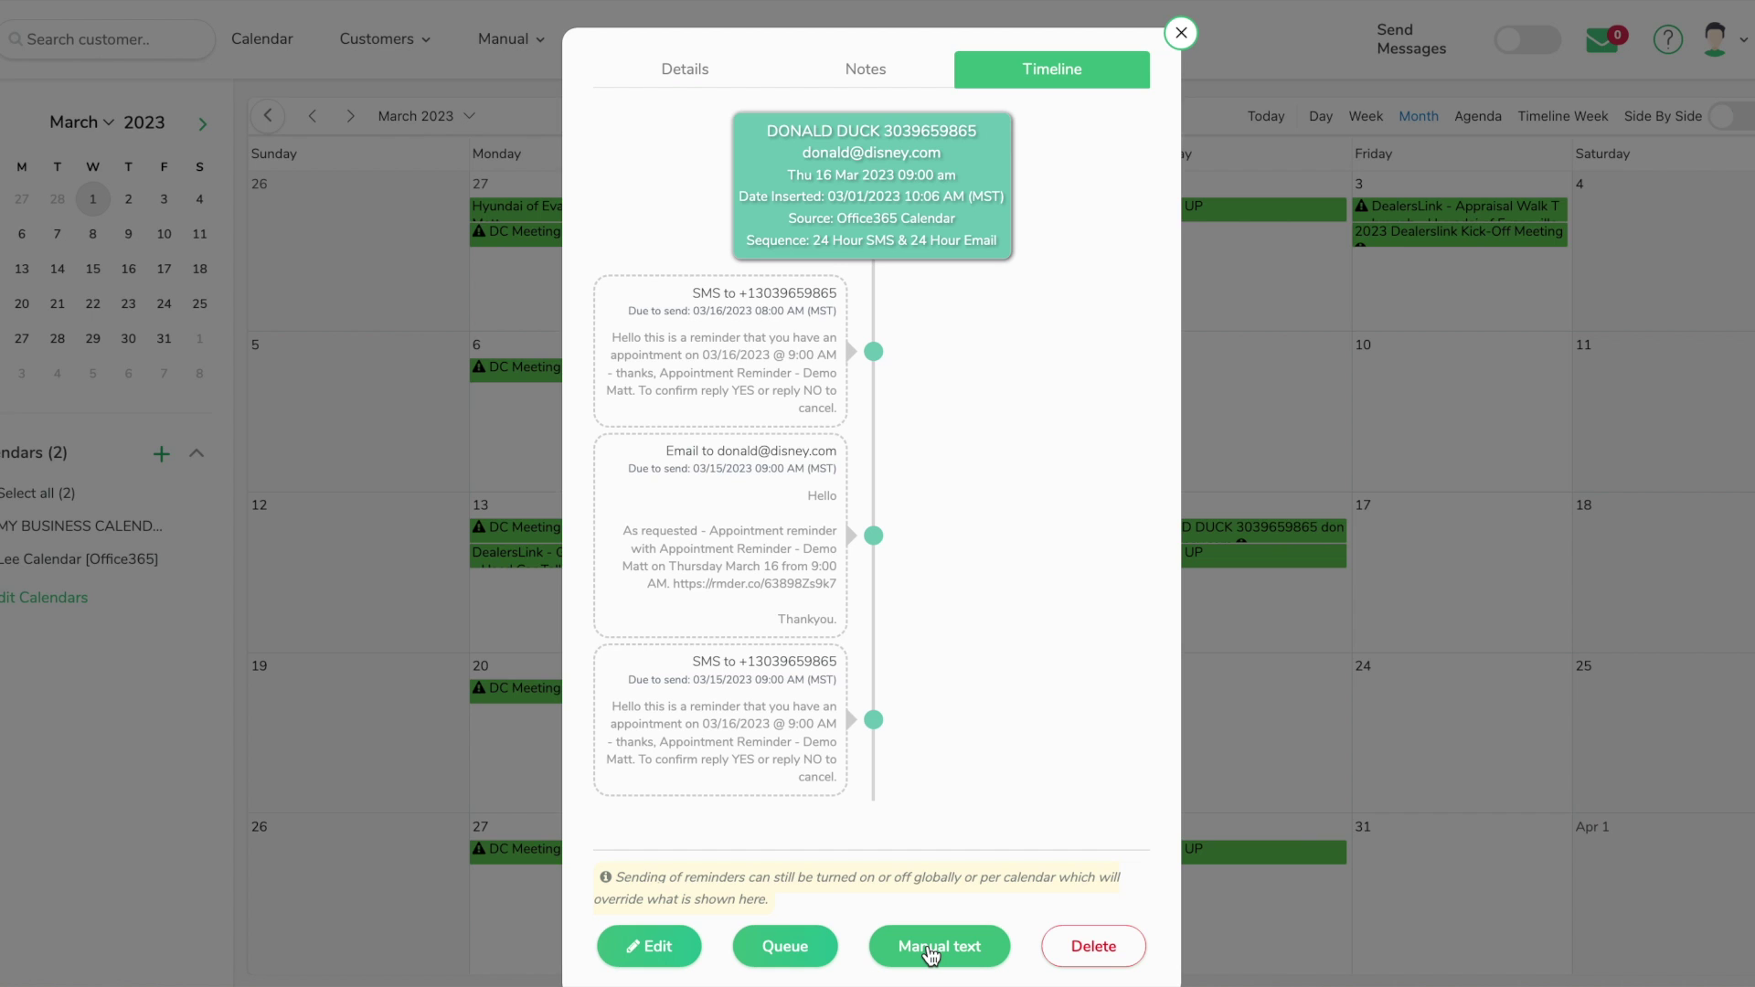
click(1180, 36)
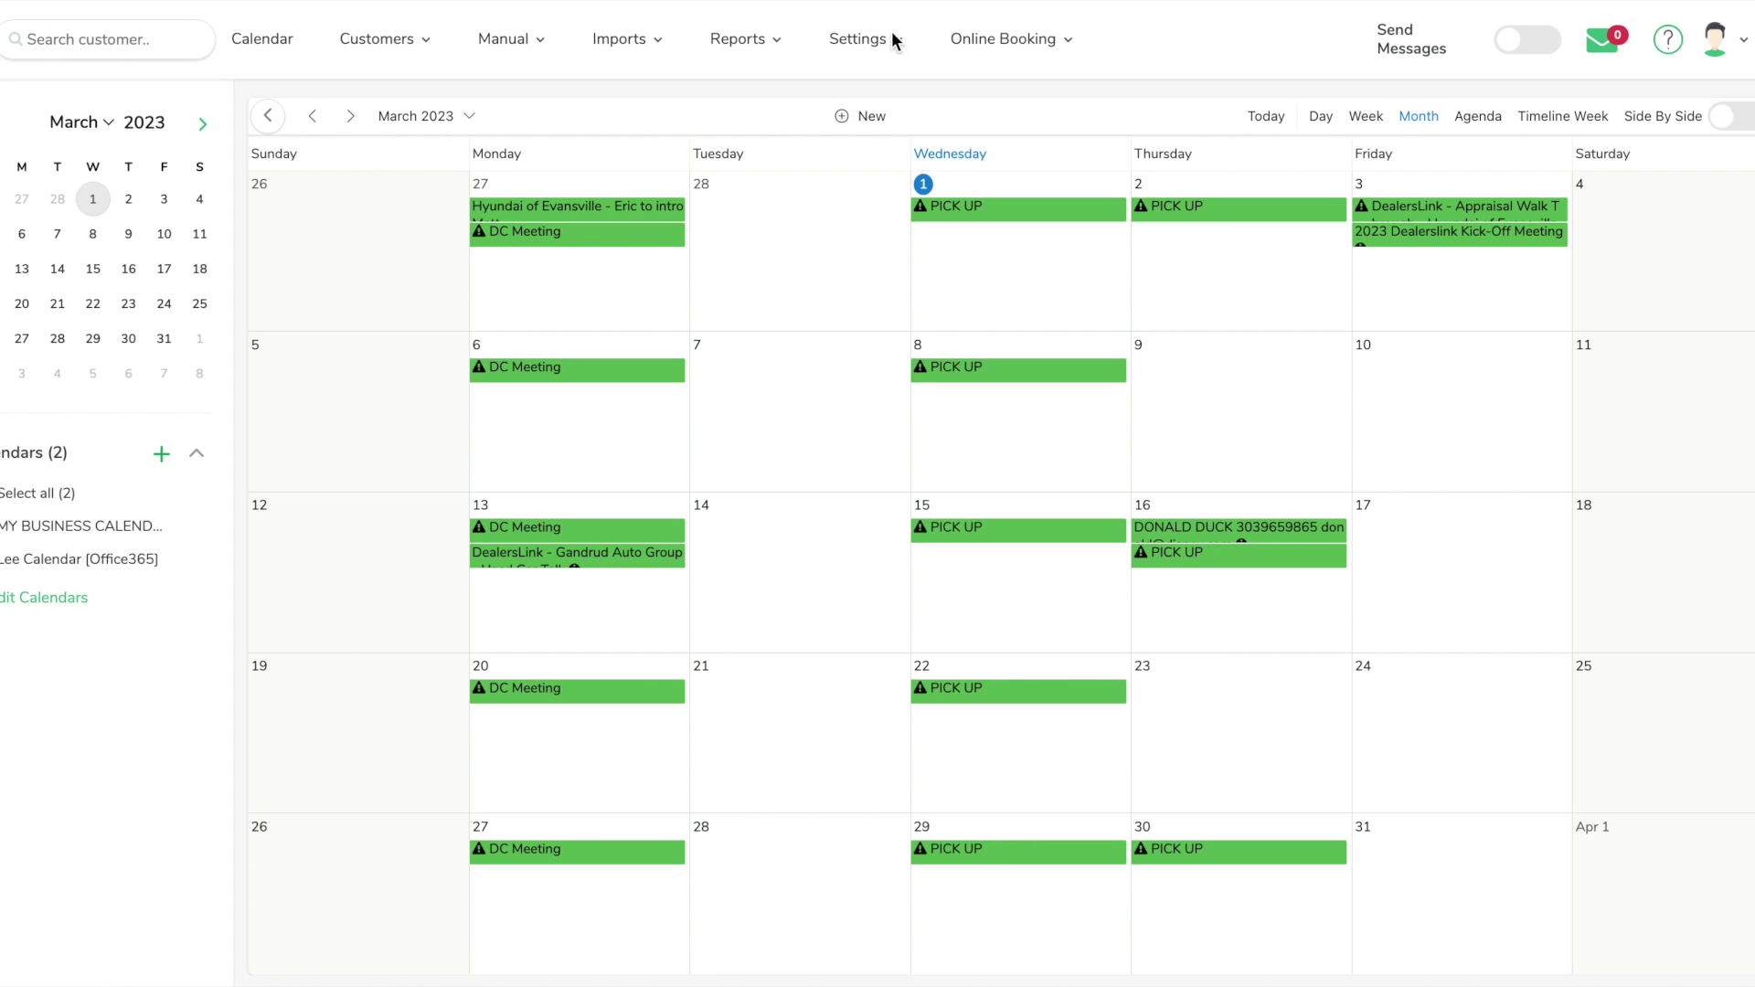
Edit the Office365 calendar from Settings > Edit Calendars and show its Replies tab
mouse_move(868, 40)
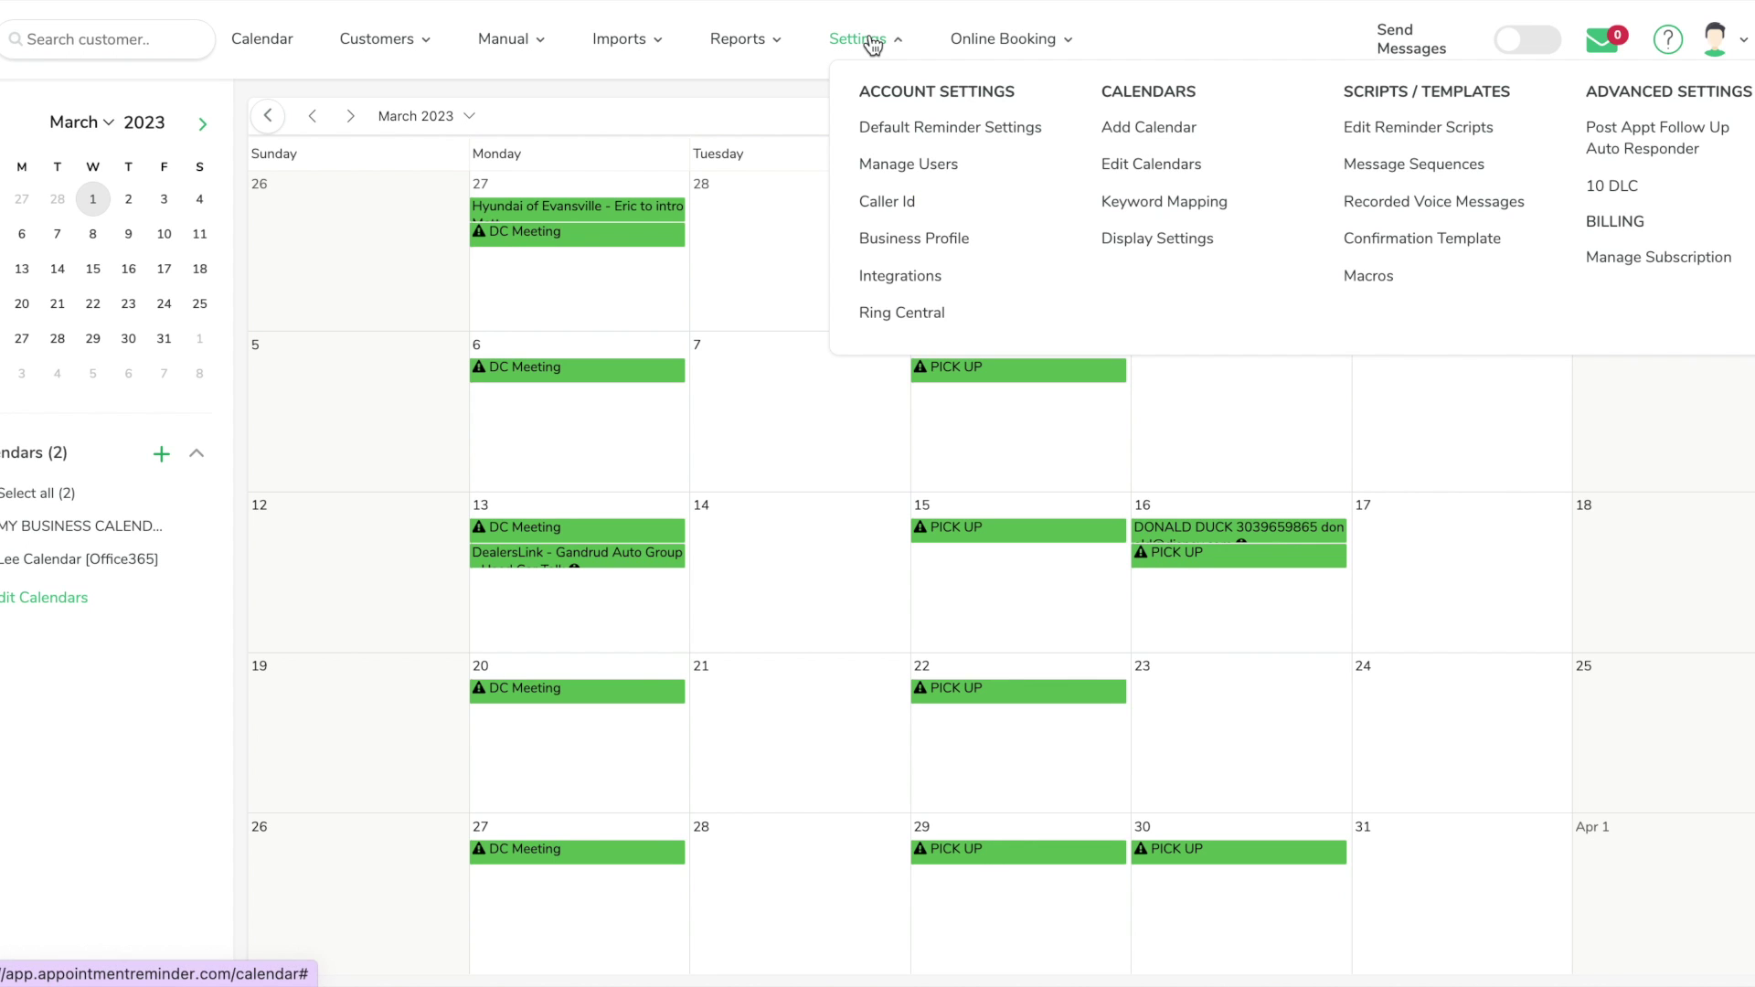
click(1183, 164)
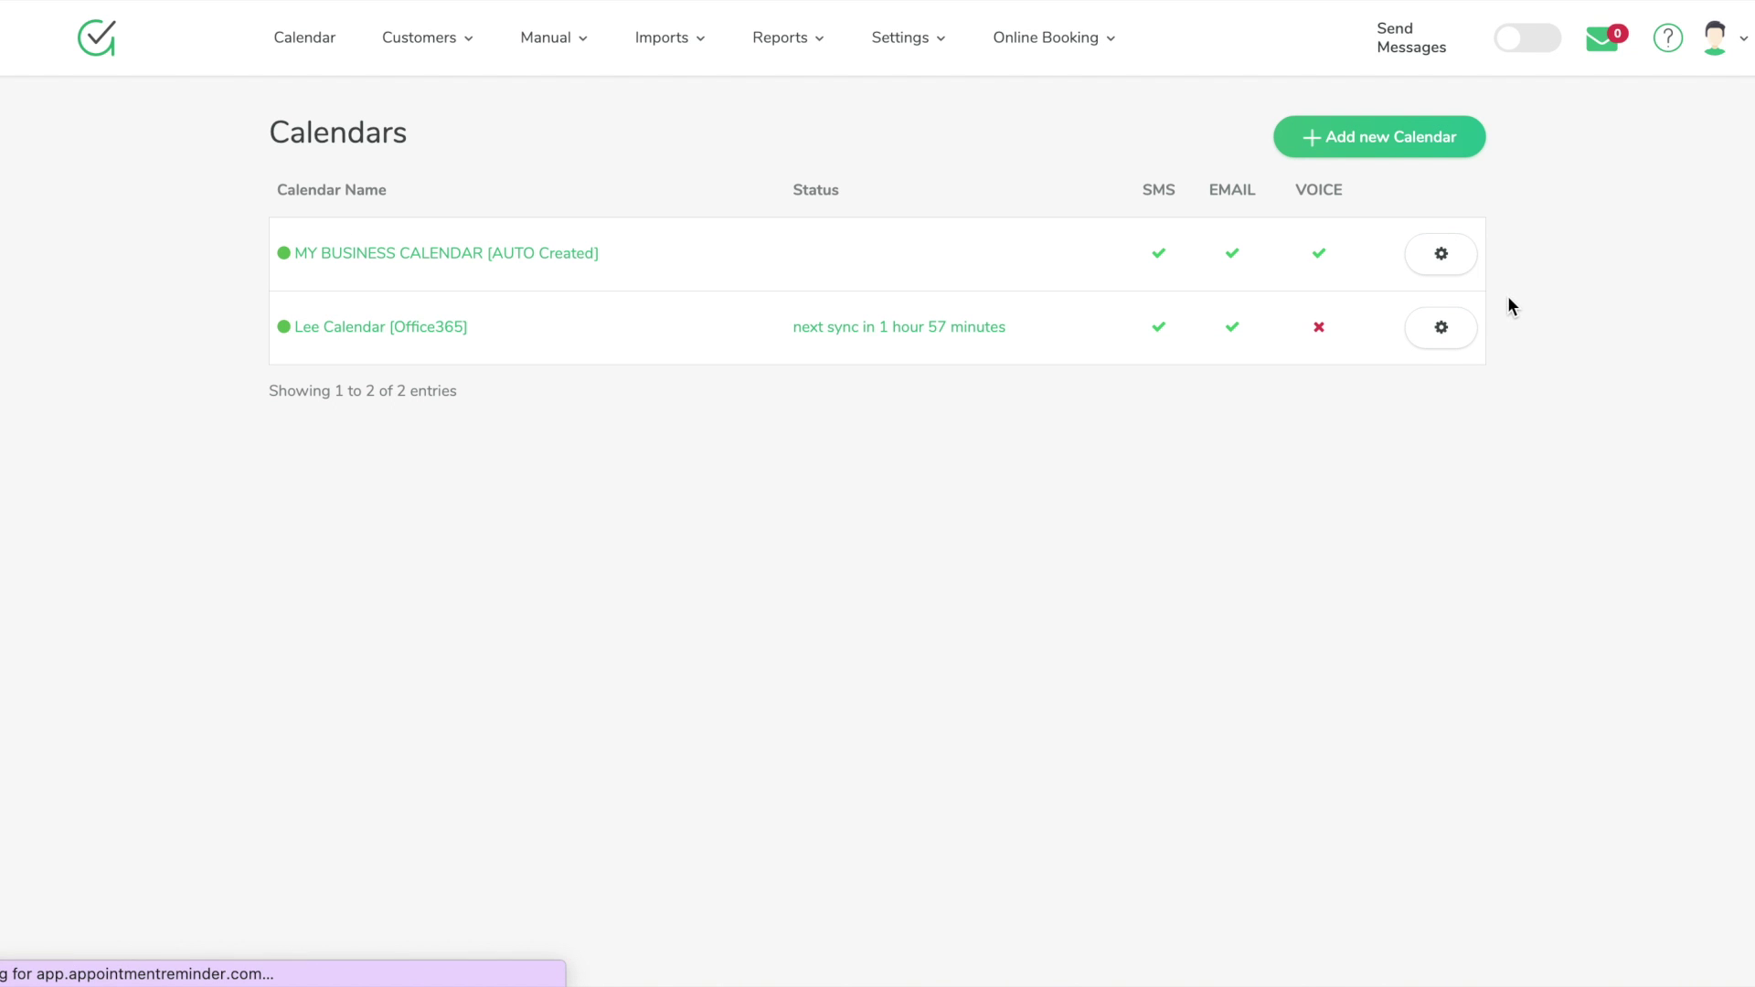
click(1441, 333)
click(1374, 421)
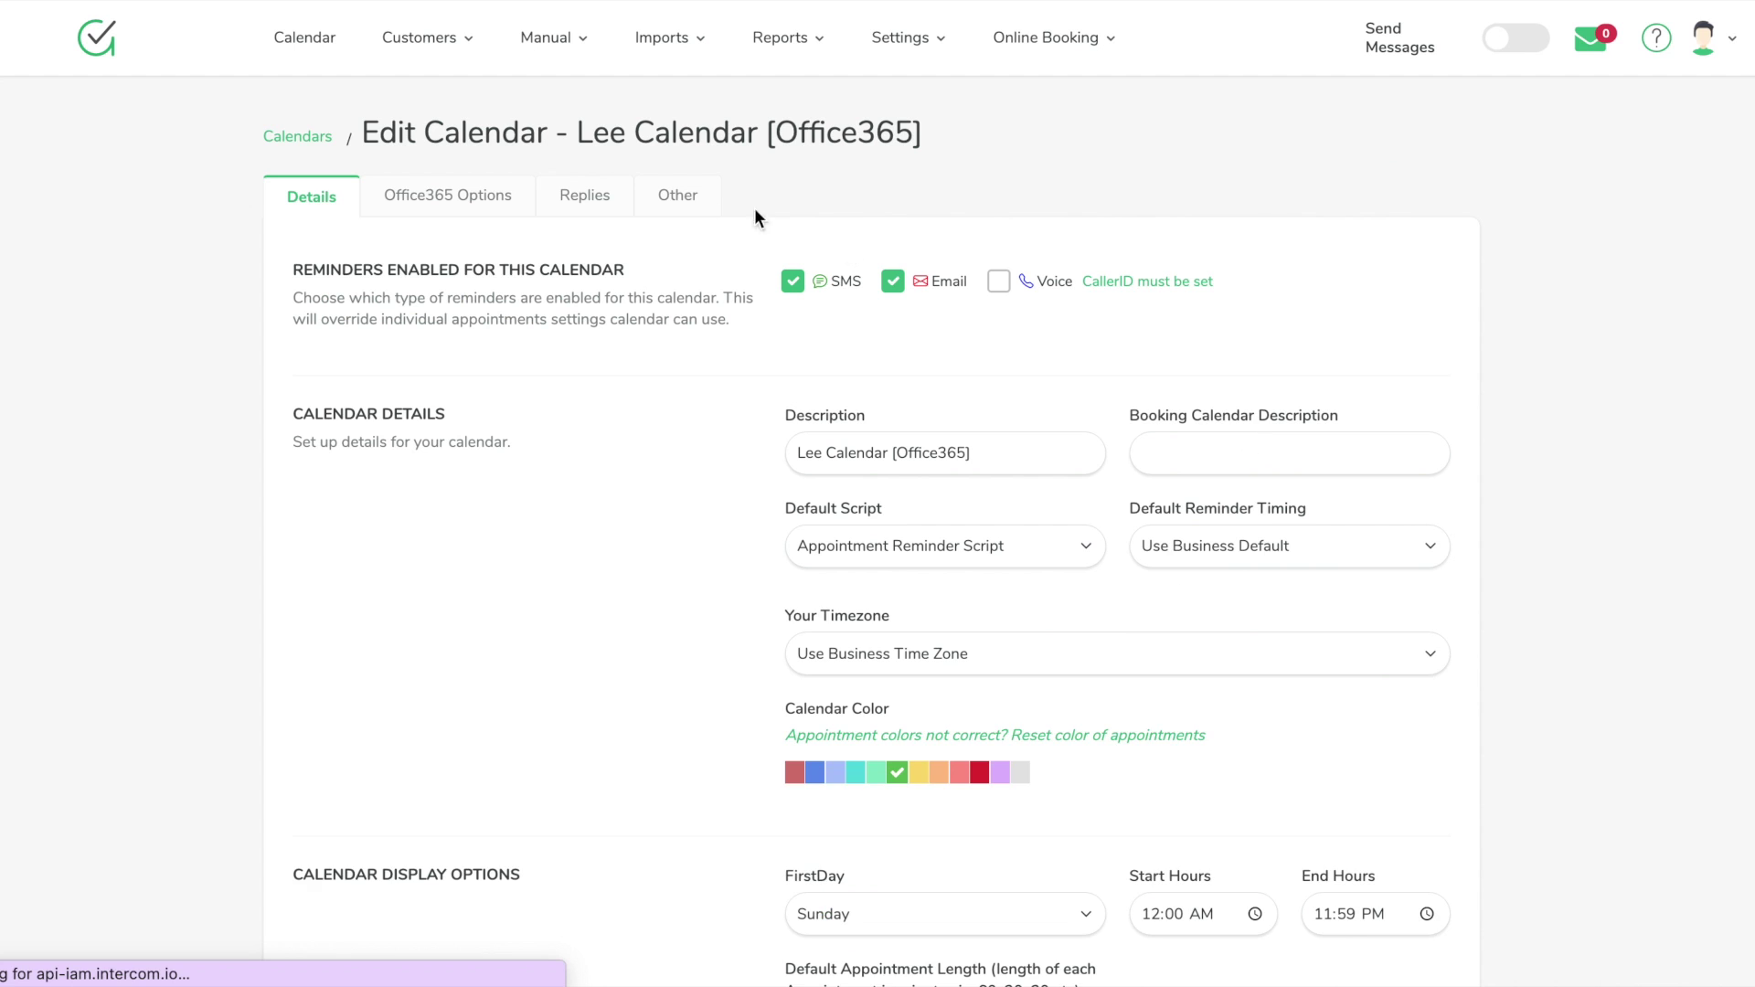
click(606, 206)
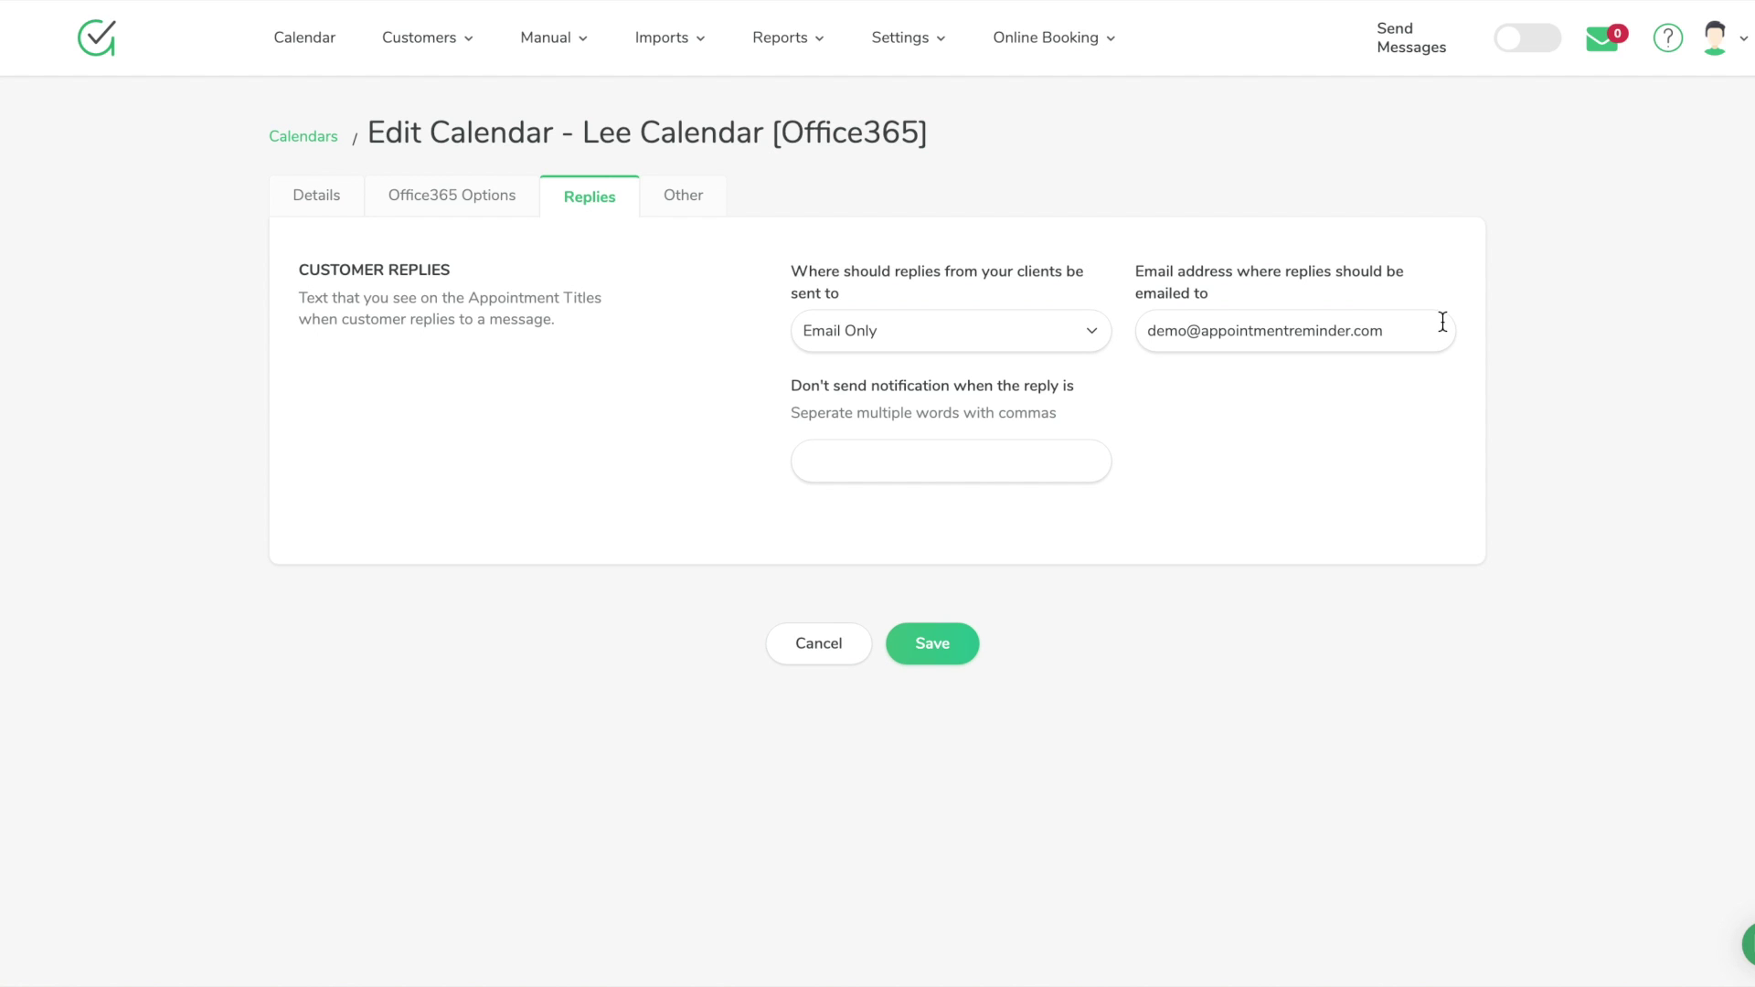
Keep client replies on Email Only, then view the Other tab and open the help chat
click(998, 346)
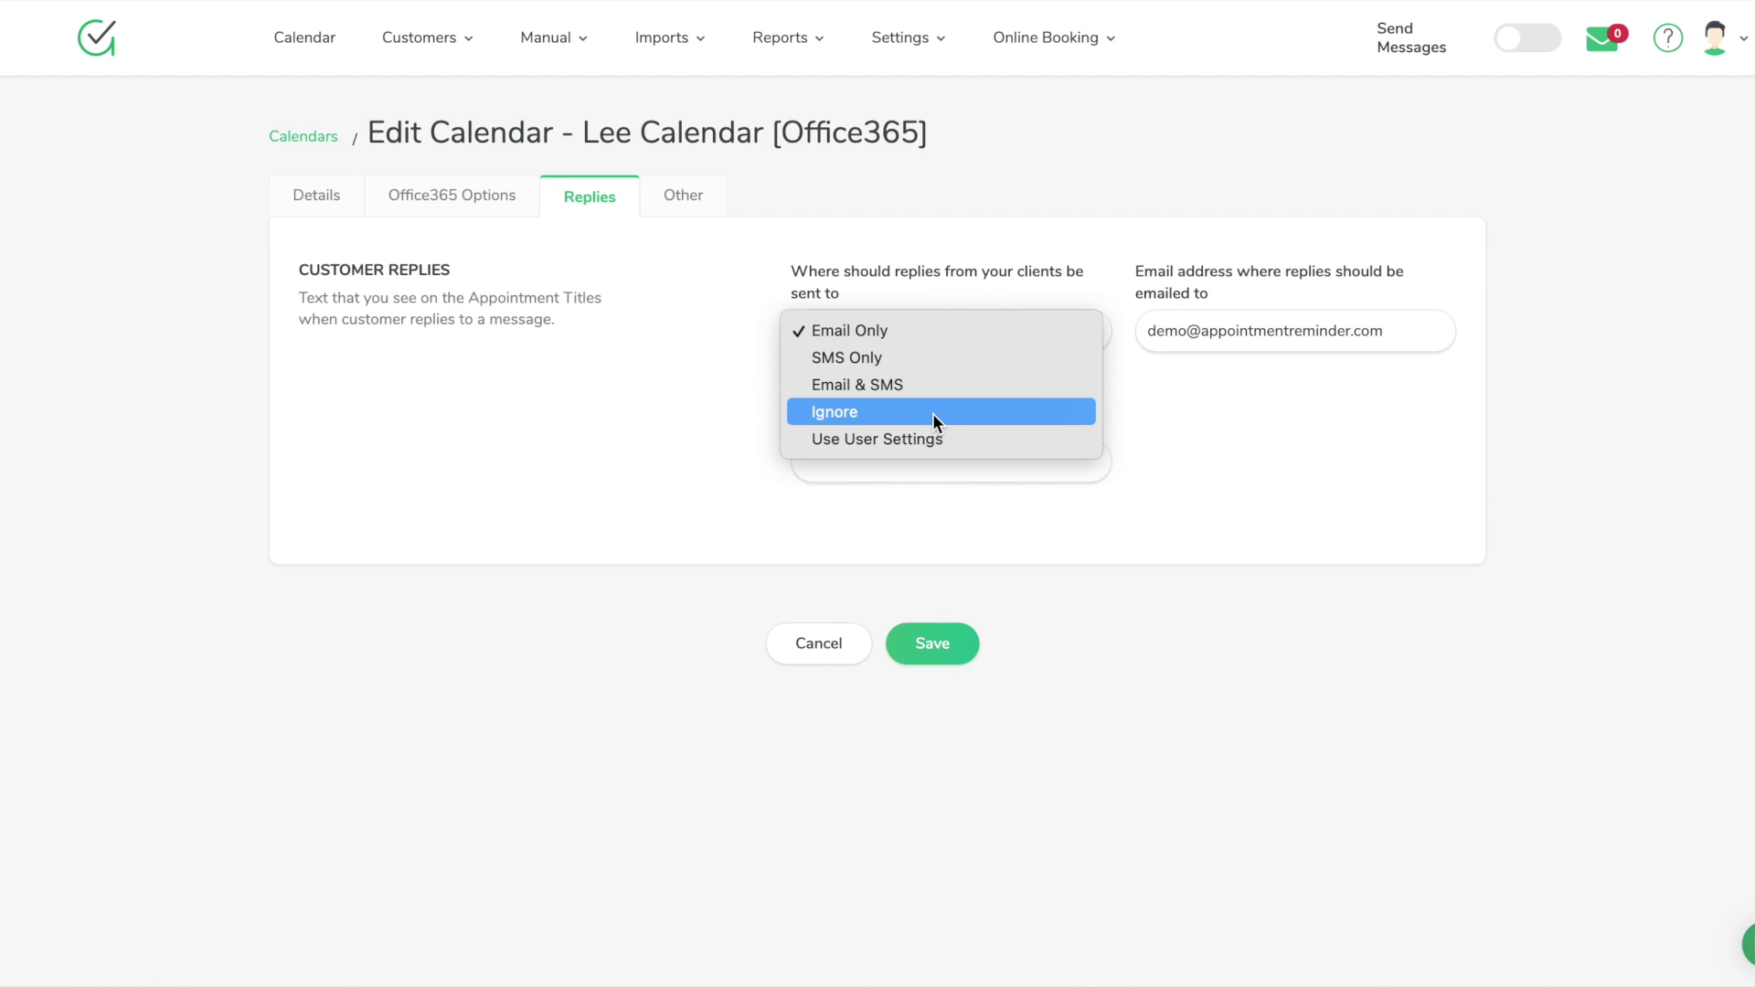
click(1154, 430)
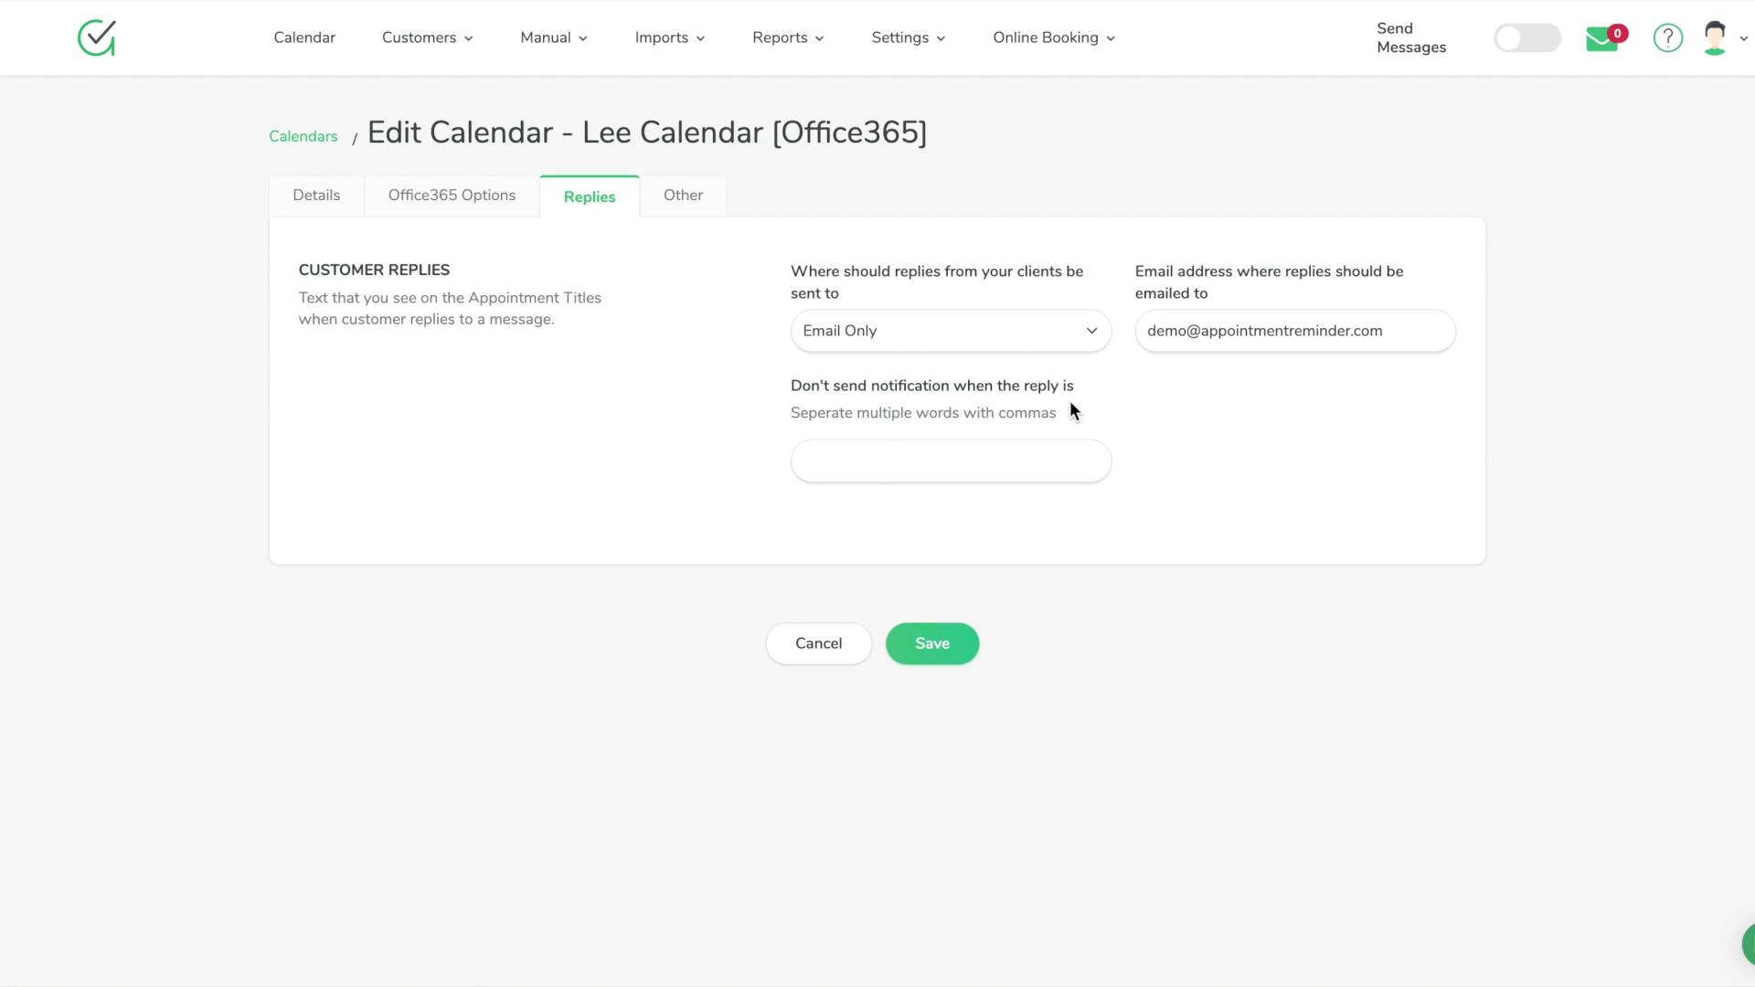
click(880, 464)
click(642, 343)
click(677, 203)
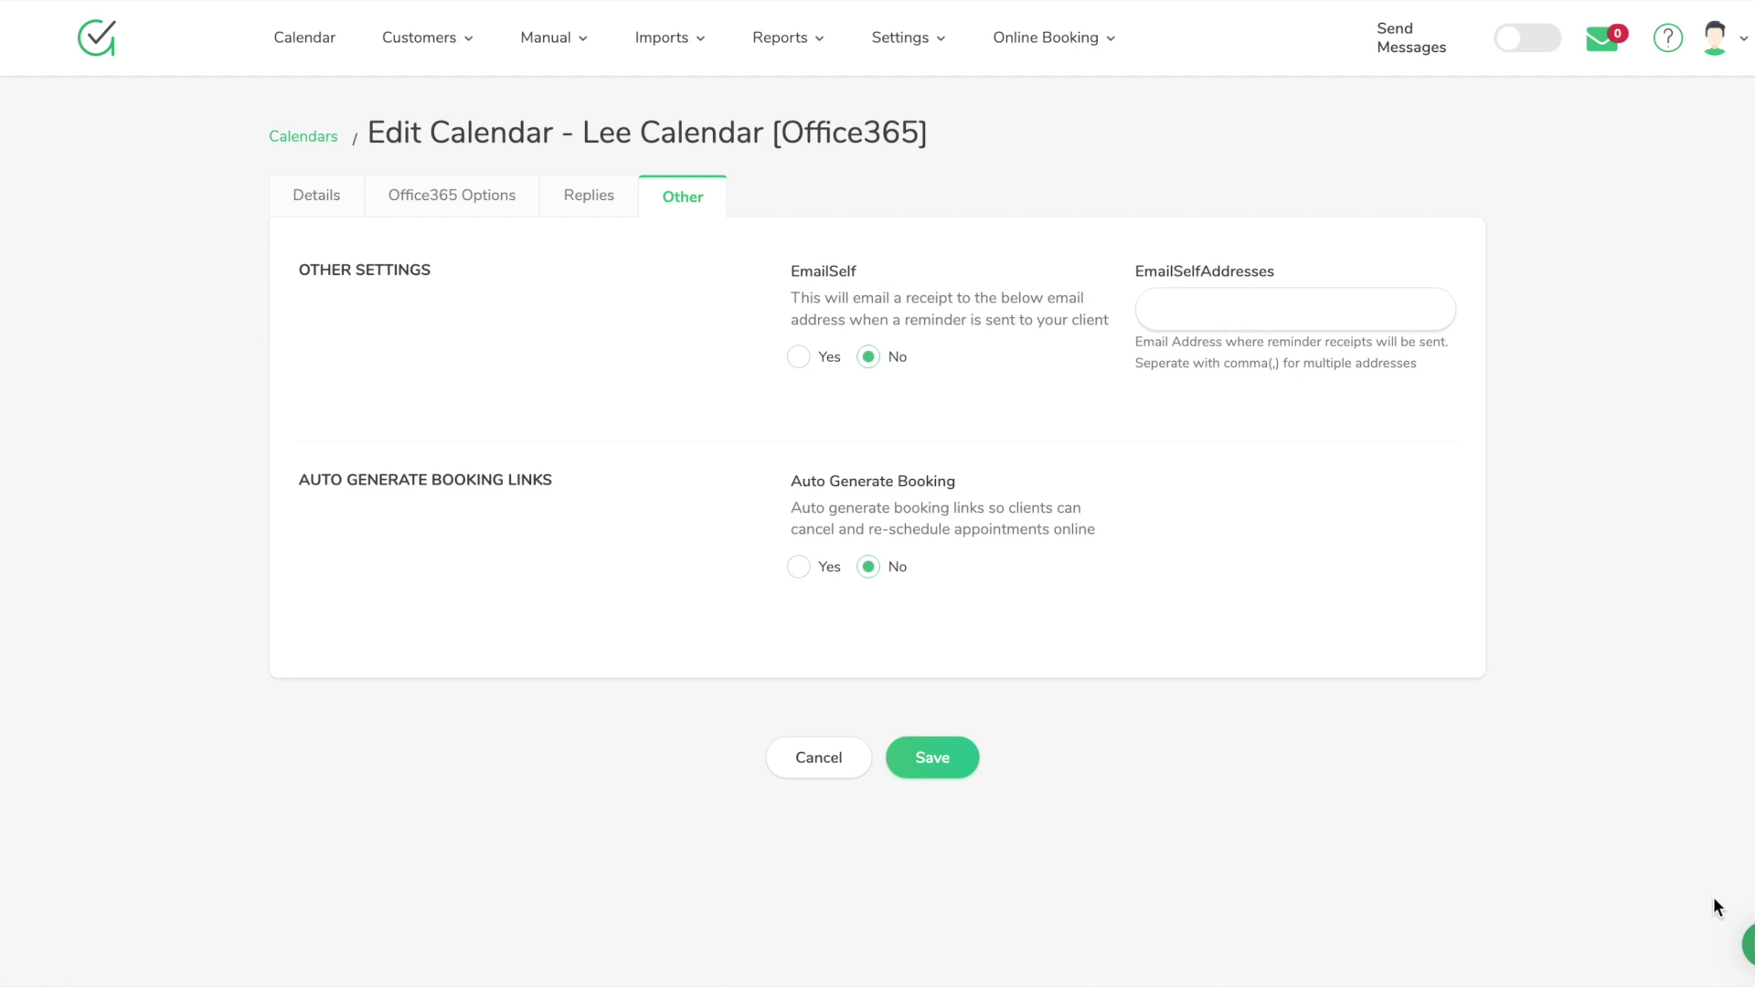
click(1748, 944)
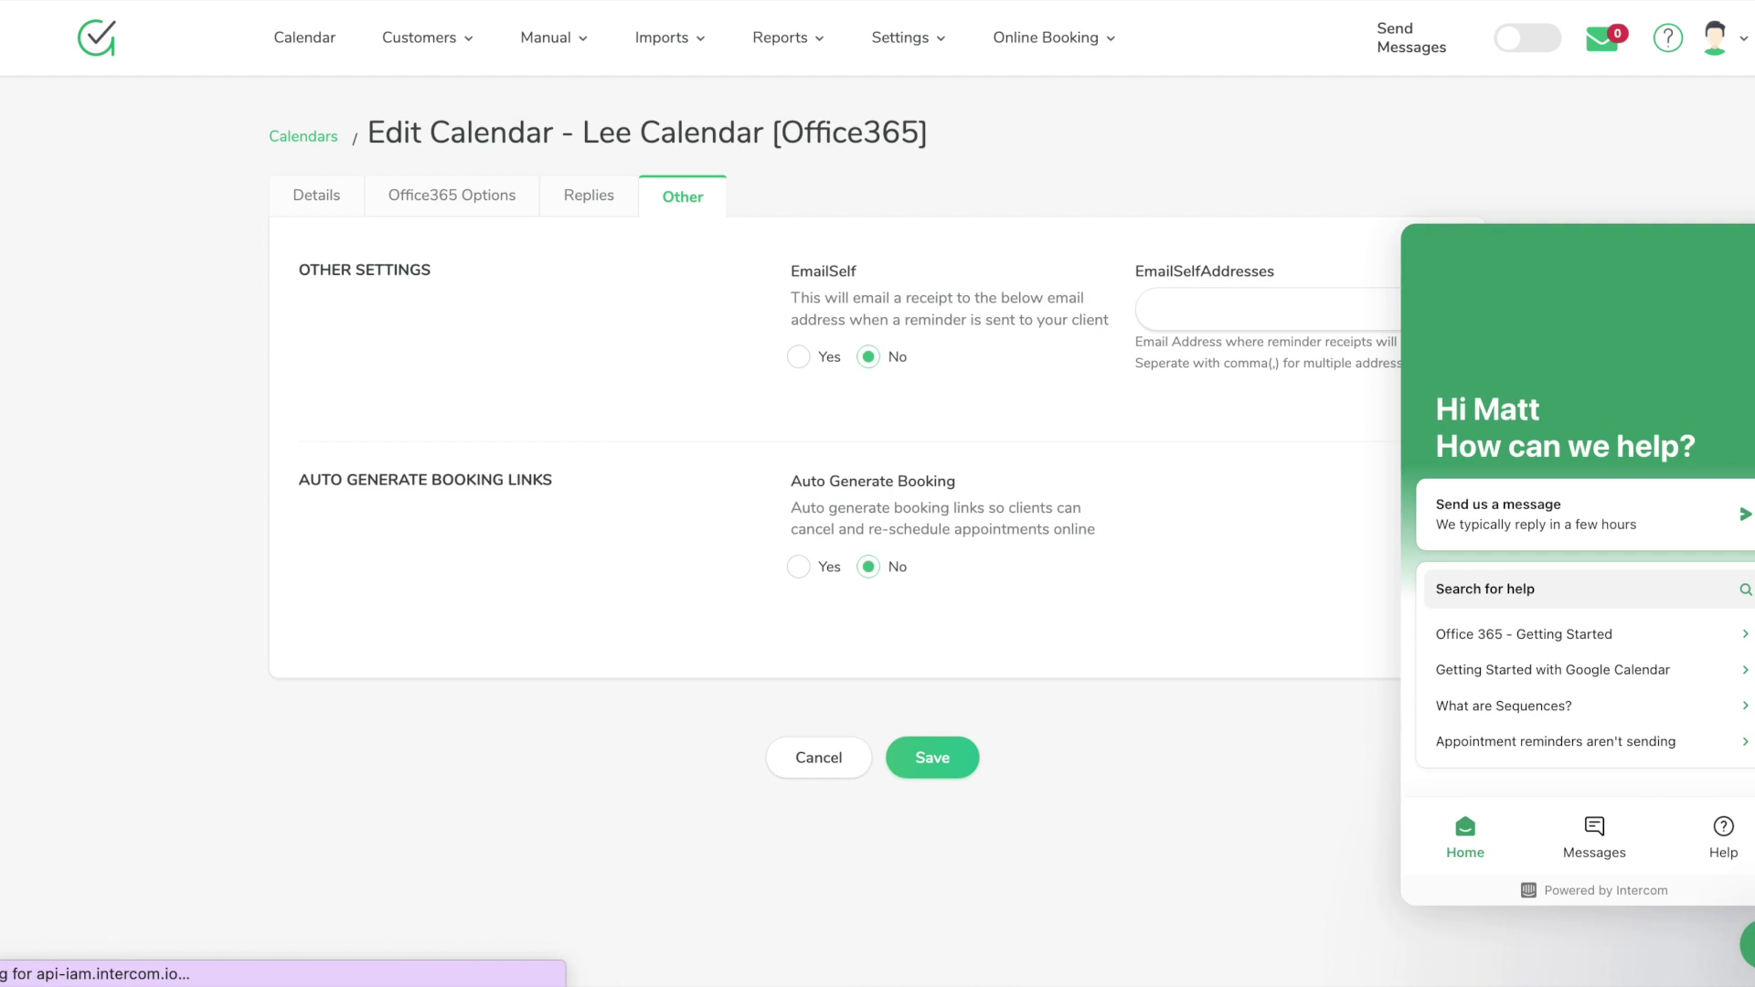